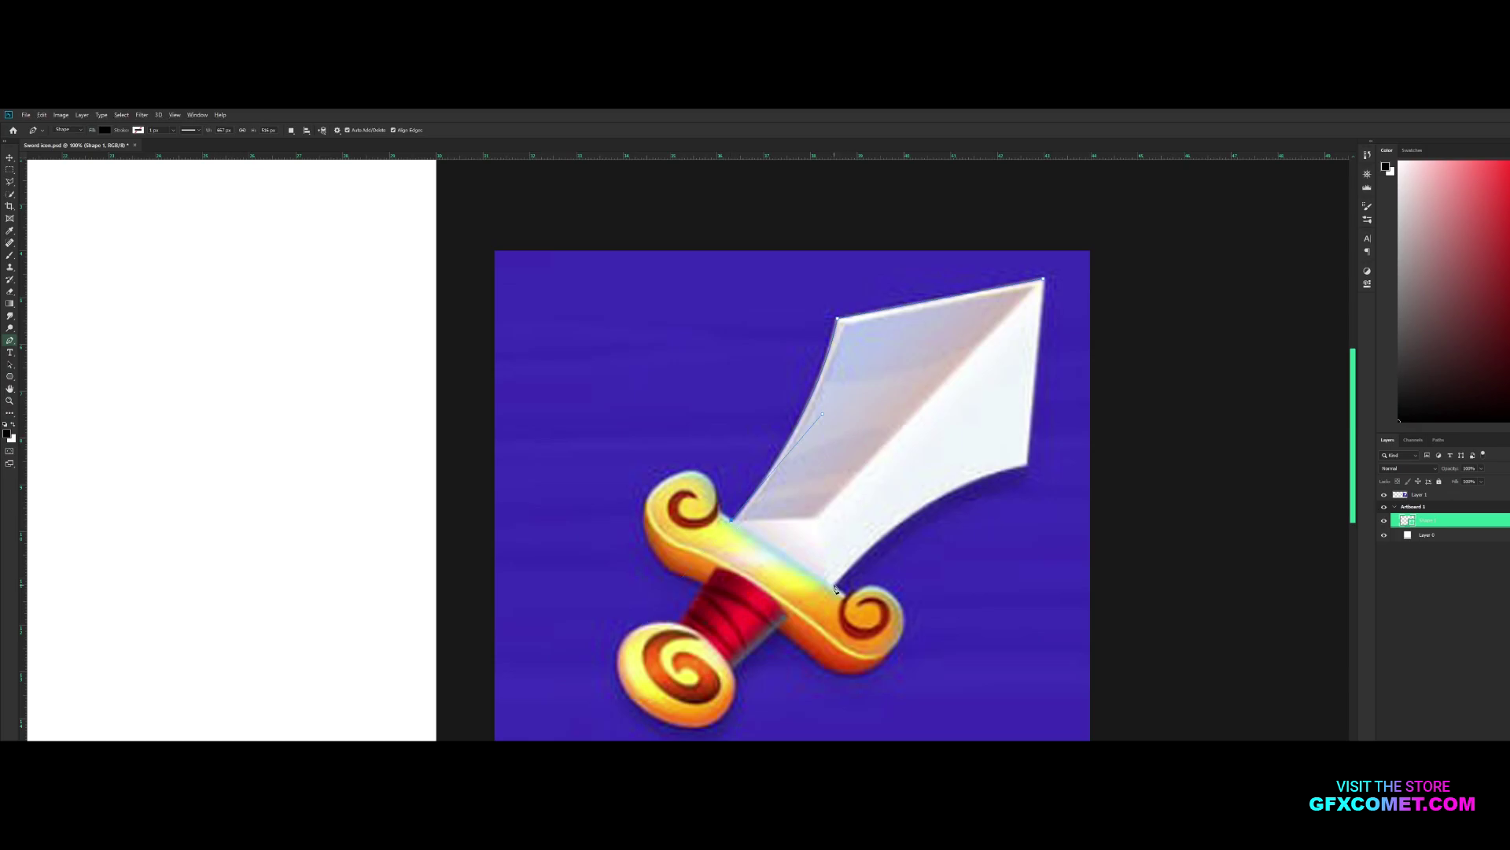
Finish tracing the reference sword's blade outline as a black shape and move it onto the white artboard
{"action": "left_click_drag", "start_coordinate": [1029, 470], "coordinate": [1142, 448]}
{"action": "left_click", "coordinate": [1047, 287]}
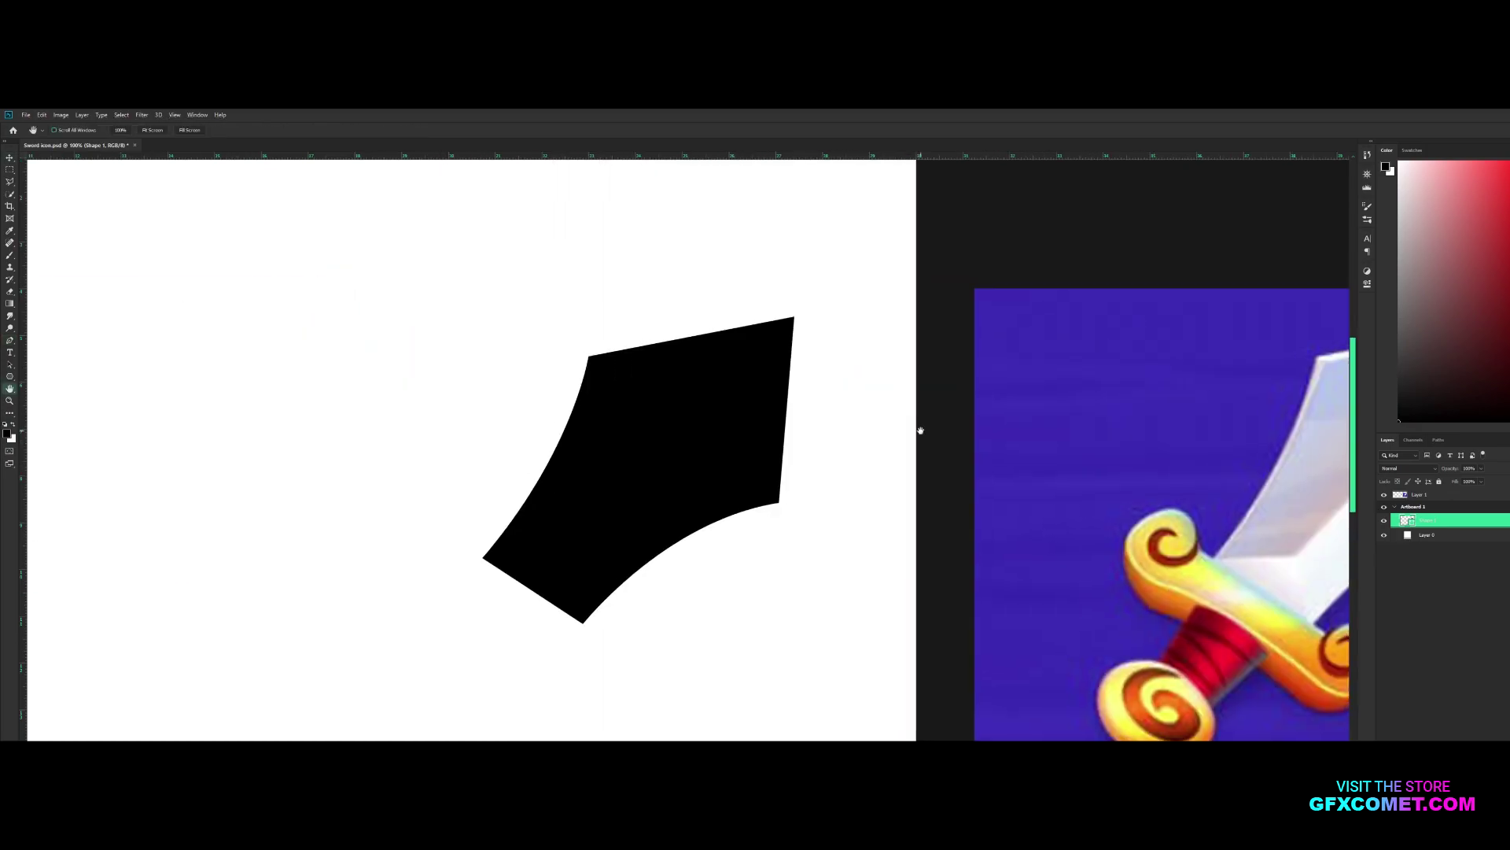
{"action": "left_click_drag", "start_coordinate": [918, 429], "coordinate": [794, 462]}
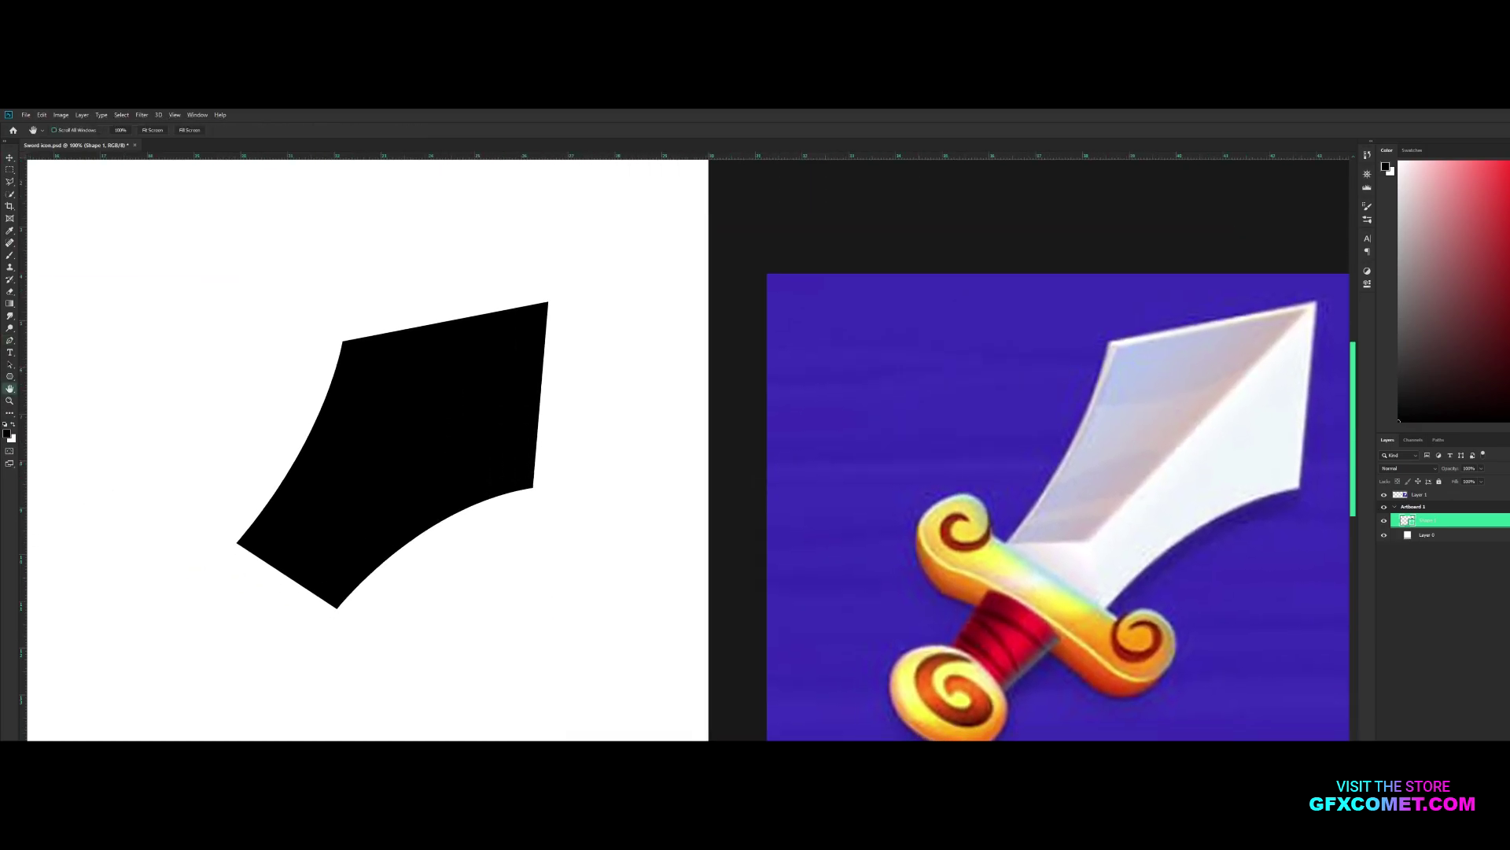
Trace the blade's light facet as a white shape clipped over the black blade, and hide the artboard's white background layer
{"action": "left_click", "coordinate": [10, 340]}
{"action": "left_click", "coordinate": [1124, 291]}
{"action": "left_click", "coordinate": [898, 526]}
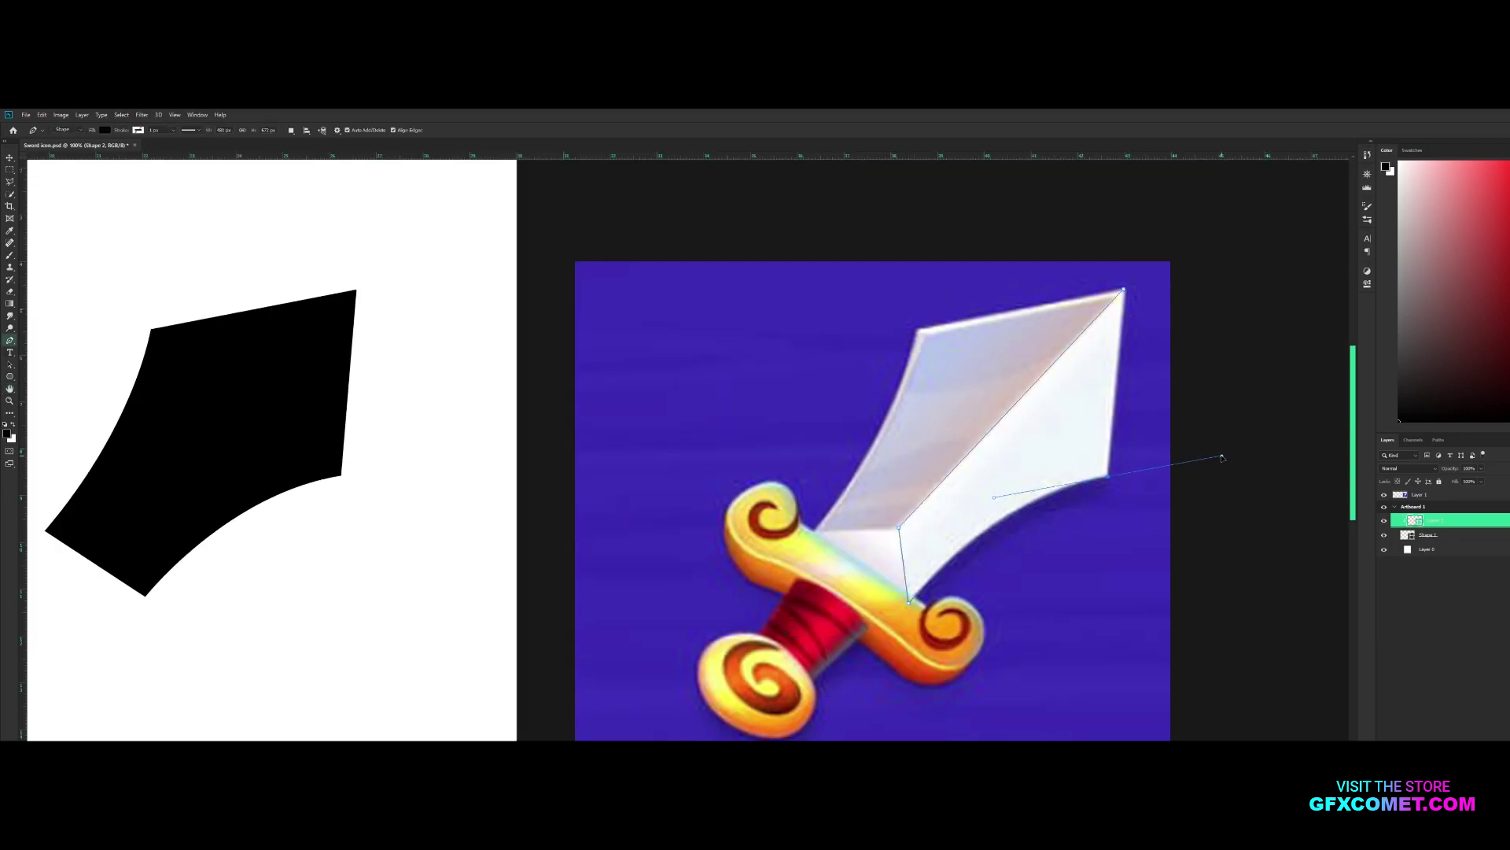
{"action": "left_click", "coordinate": [1124, 291]}
{"action": "key", "text": "v"}
{"action": "left_click_drag", "start_coordinate": [1428, 520], "coordinate": [1424, 508]}
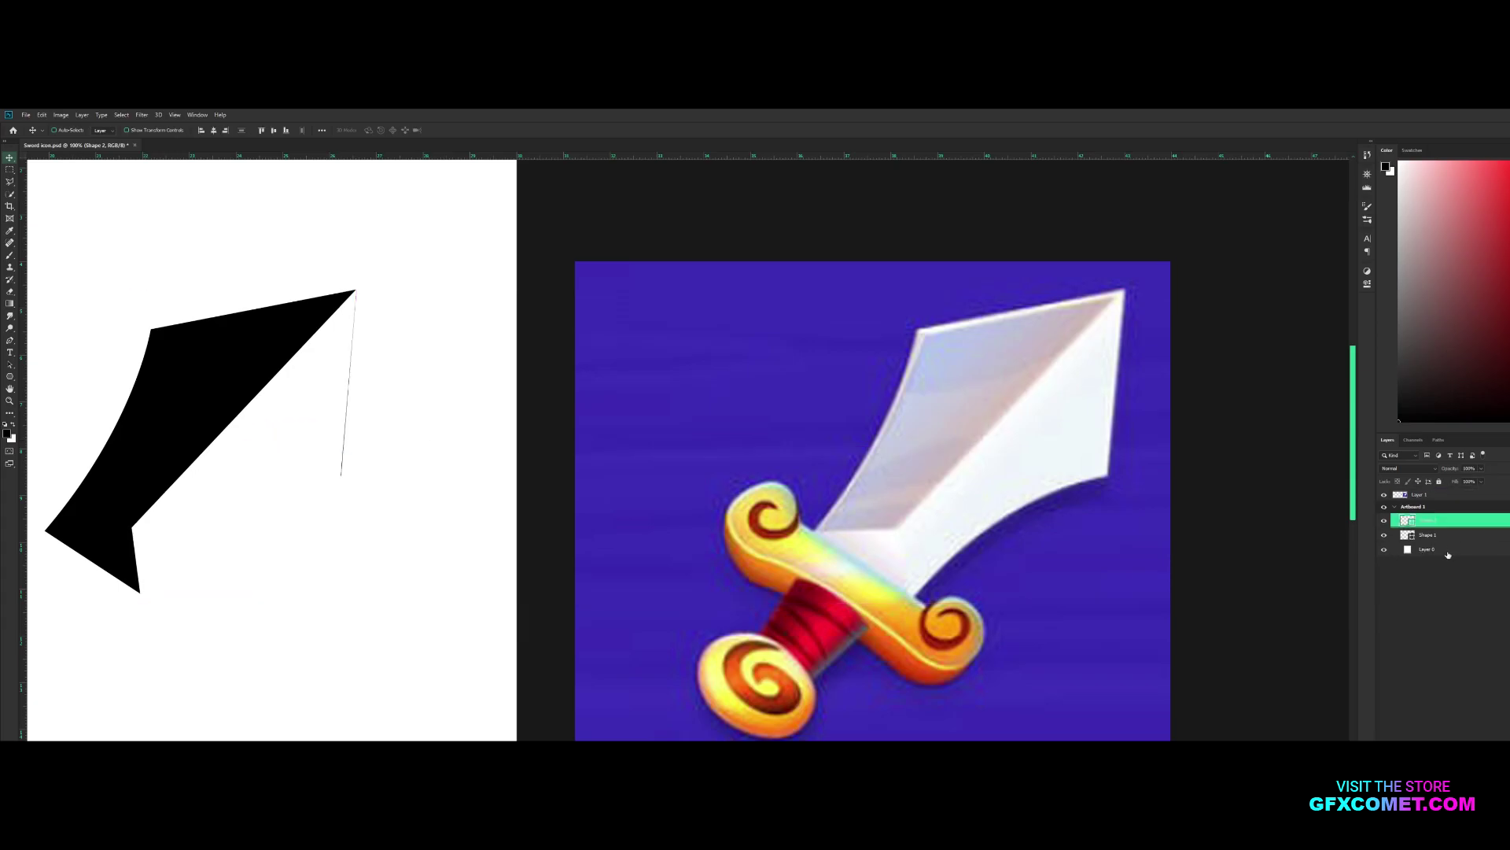
{"action": "left_click", "coordinate": [1384, 549]}
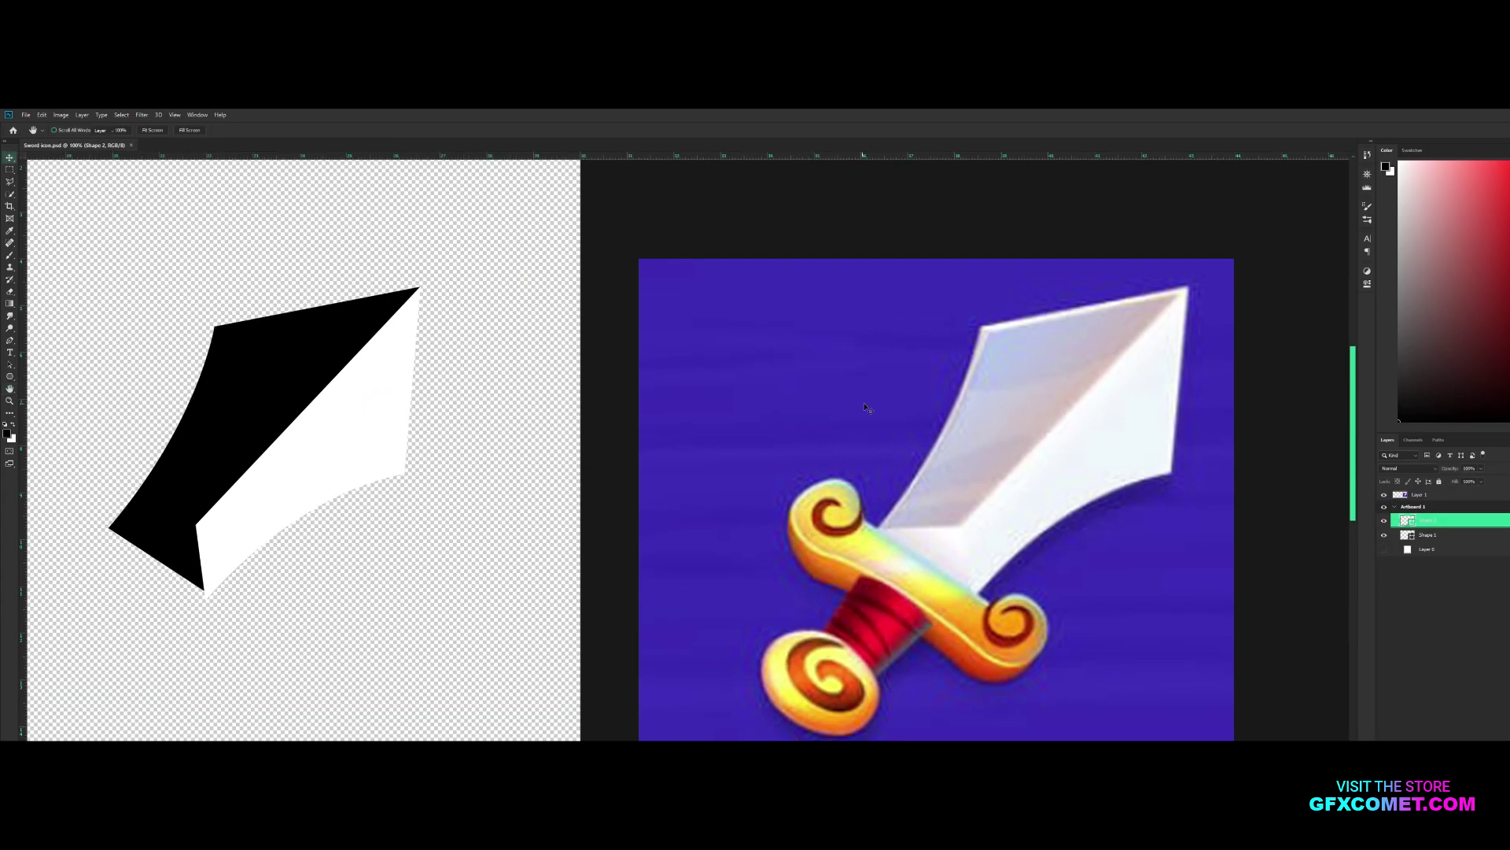
Draw the blade's lower bevel facet beside the guard end and fill it with the near-white colour sampled from the reference
{"action": "left_click", "coordinate": [1428, 534]}
{"action": "left_click", "coordinate": [1384, 535]}
{"action": "left_click", "coordinate": [1384, 535]}
{"action": "key", "text": "ctrl+shift+alt+n"}
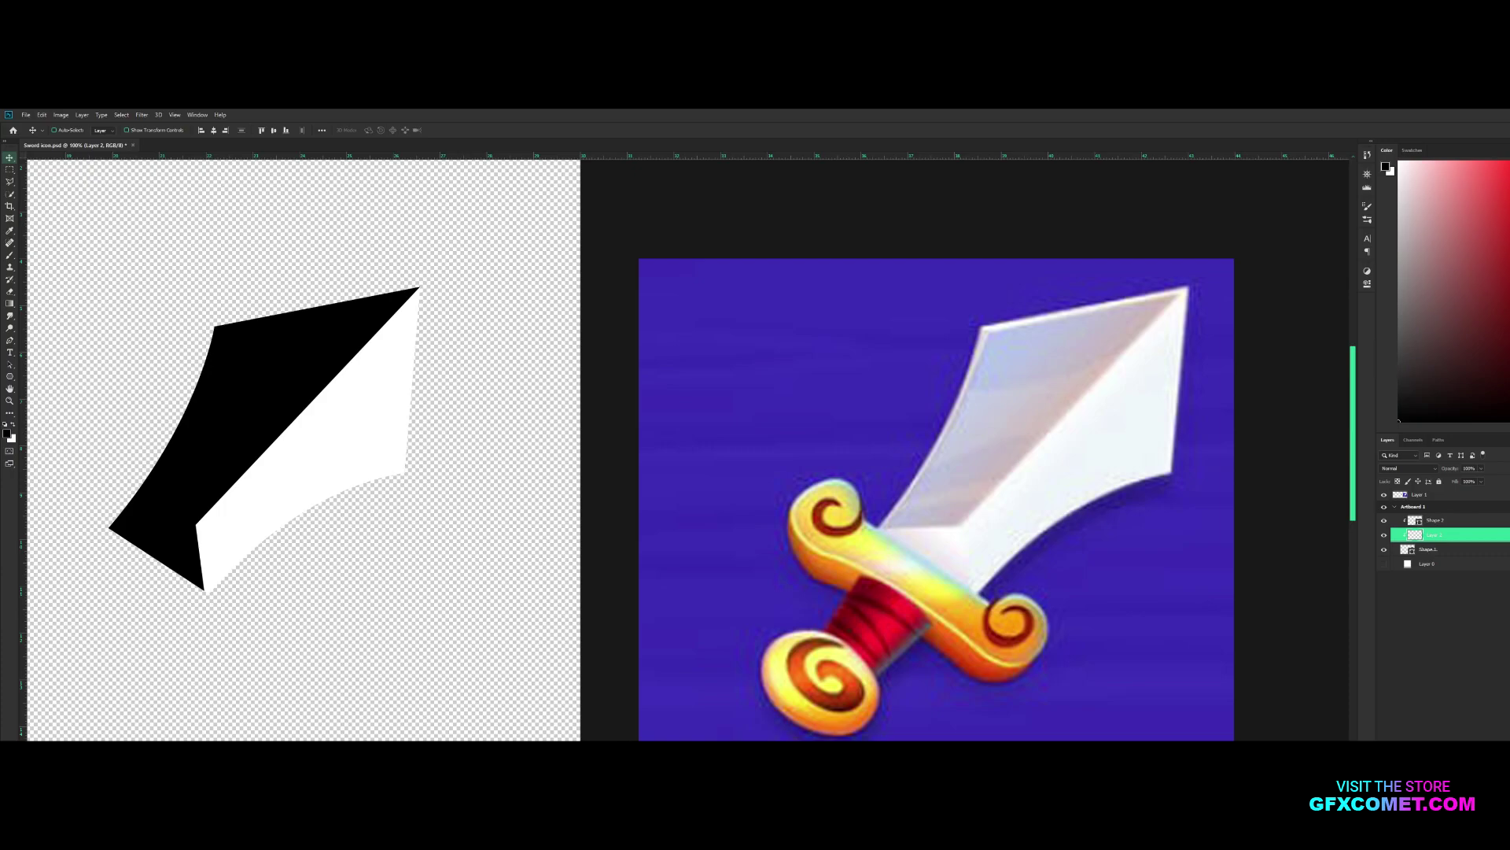
{"action": "key", "text": "p"}
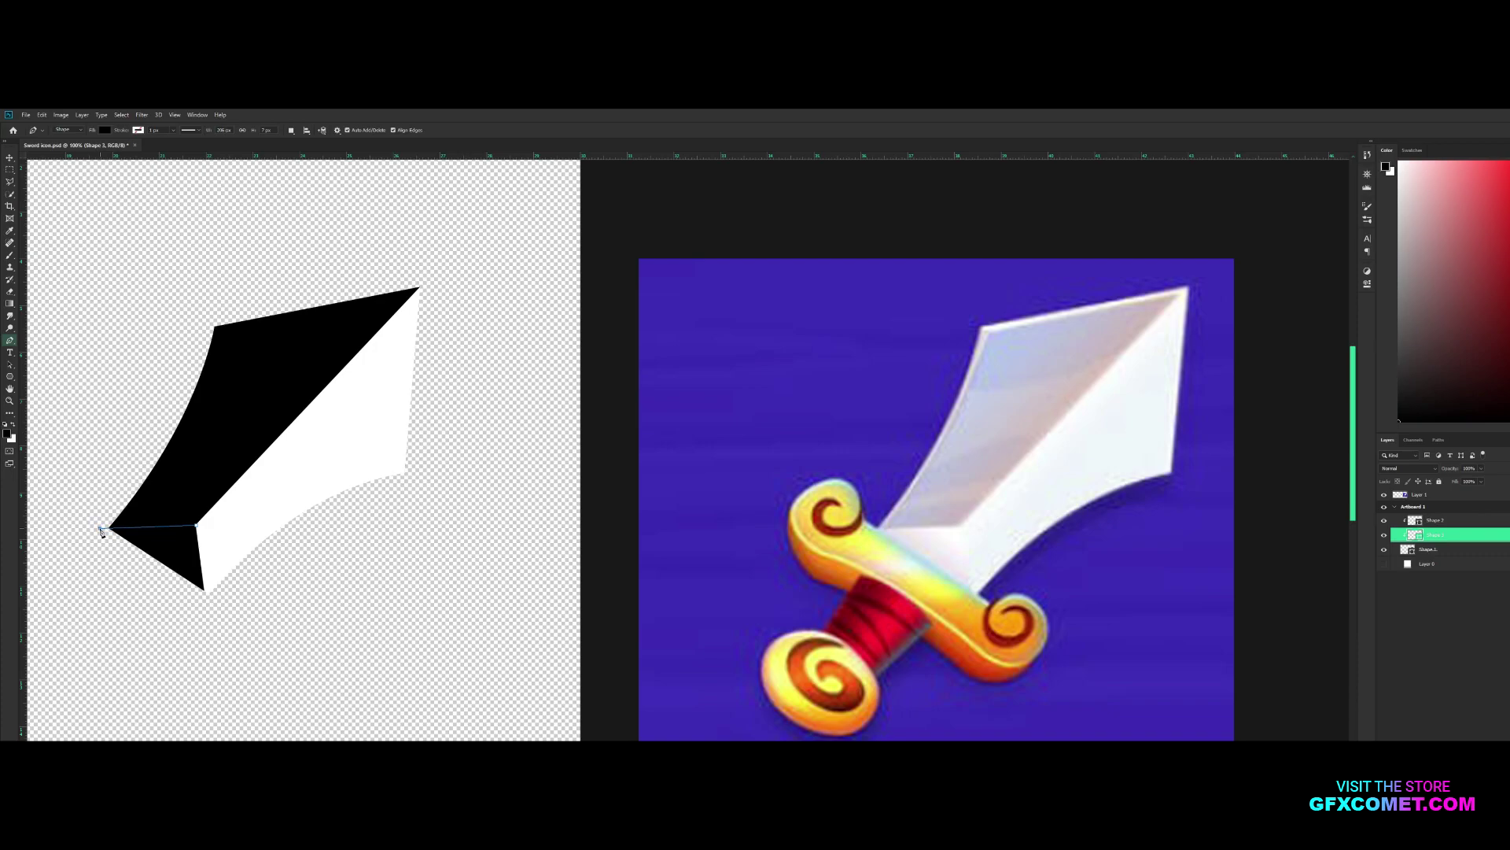
{"action": "left_click", "coordinate": [197, 526]}
{"action": "key", "text": "i"}
{"action": "left_click", "coordinate": [964, 542]}
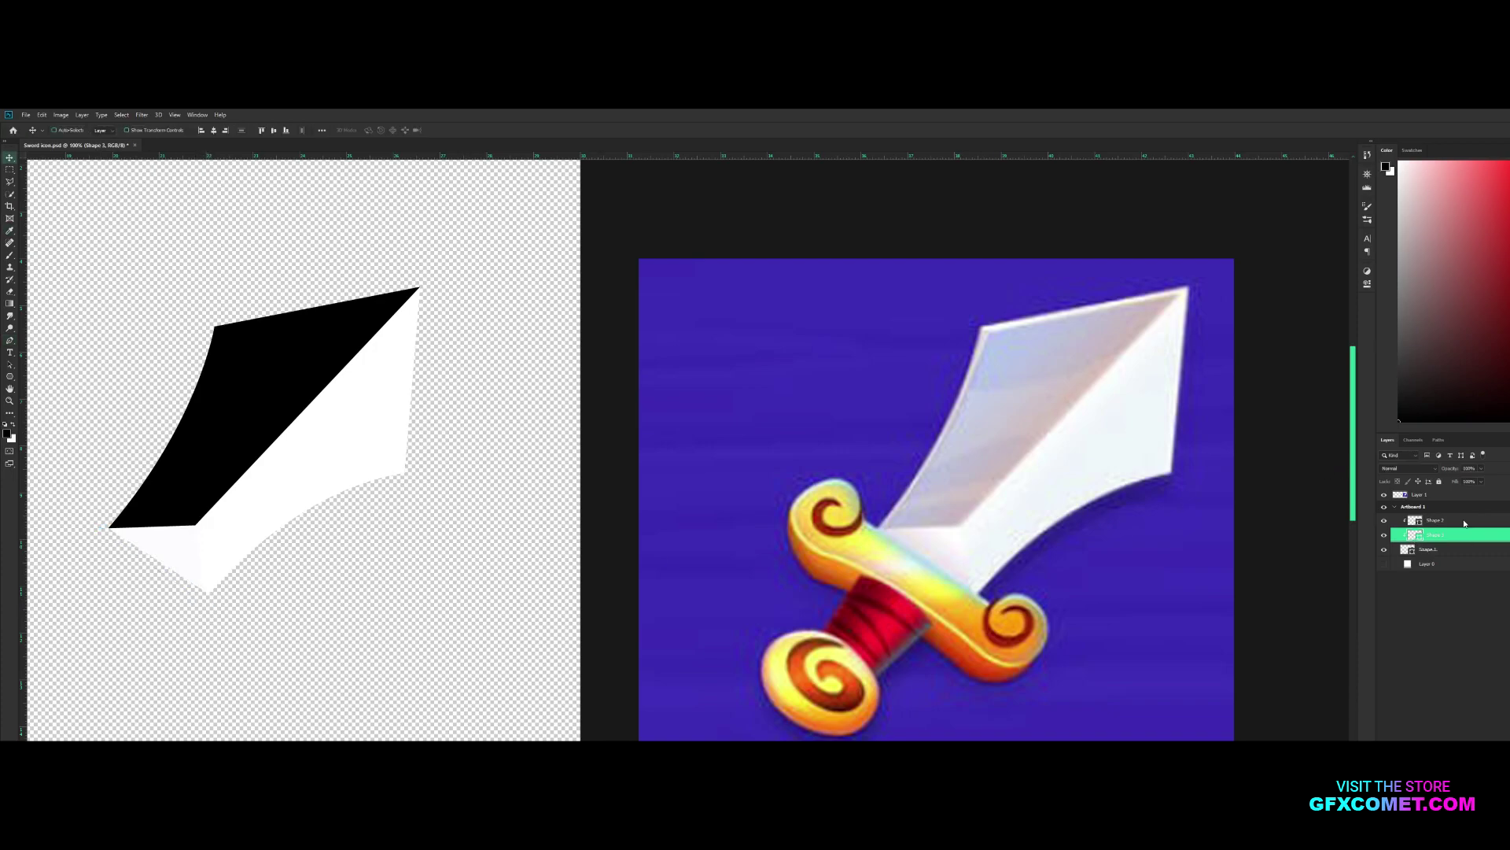
{"action": "key", "text": "ctrl+bracketright"}
Load the blade outline as a selection, shade the lower bevel softly on a new layer and reduce that layer's opacity
{"action": "left_click", "coordinate": [1407, 549], "text": "ctrl"}
{"action": "key", "text": "m"}
{"action": "key", "text": "ctrl+h"}
{"action": "key", "text": "ctrl+shift+alt+n"}
{"action": "key", "text": "b"}
{"action": "left_click_drag", "start_coordinate": [101, 540], "coordinate": [143, 588]}
{"action": "key", "text": "v"}
{"action": "key", "text": "5"}
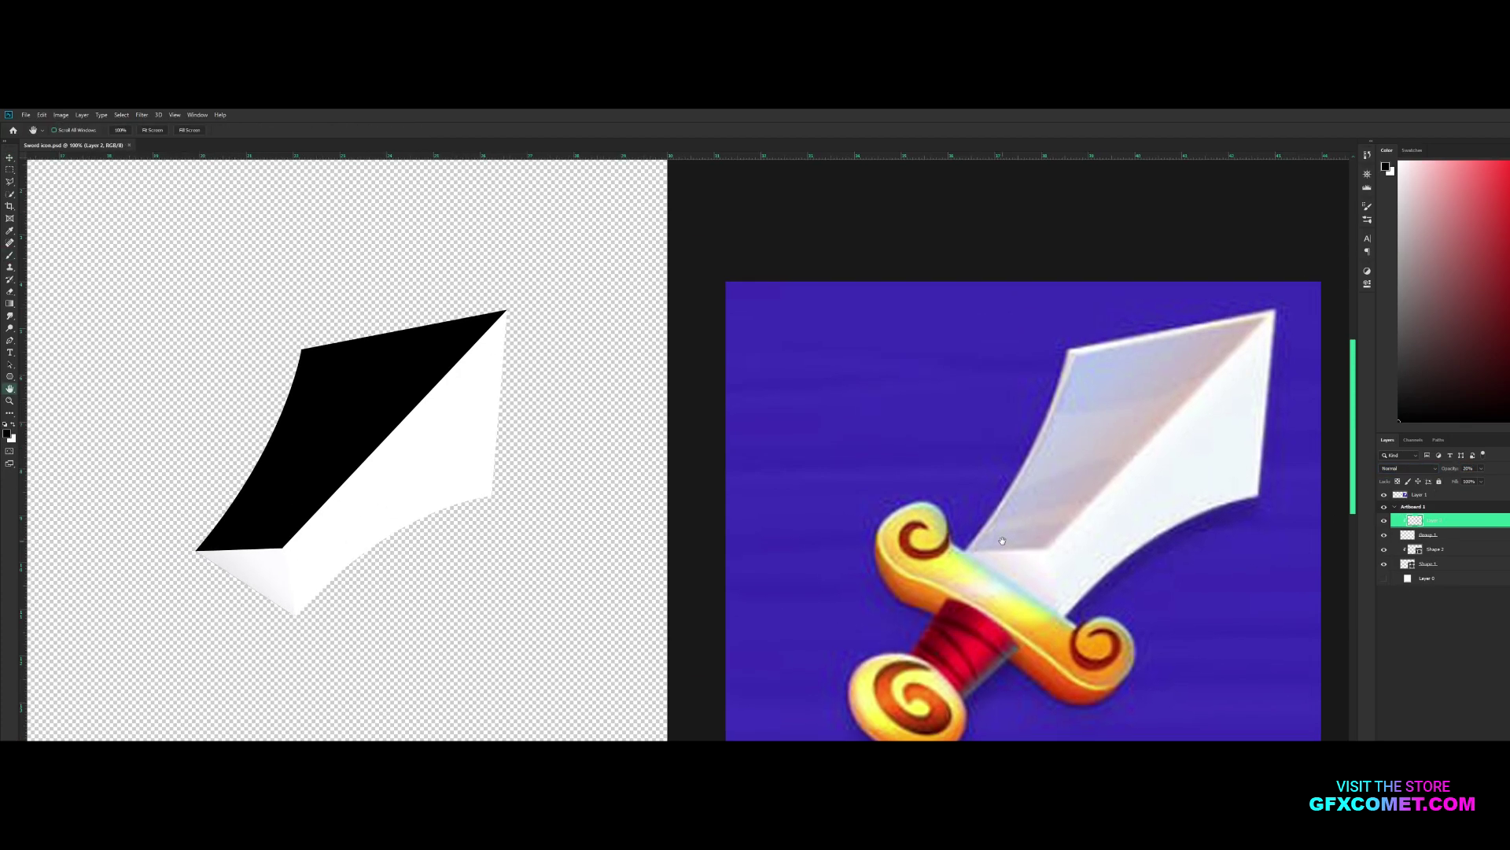
Paint the blade's black facet with reference tones, a rosy brown along the ridge, lavender blue across it and a pale glow
{"action": "key", "text": "b"}
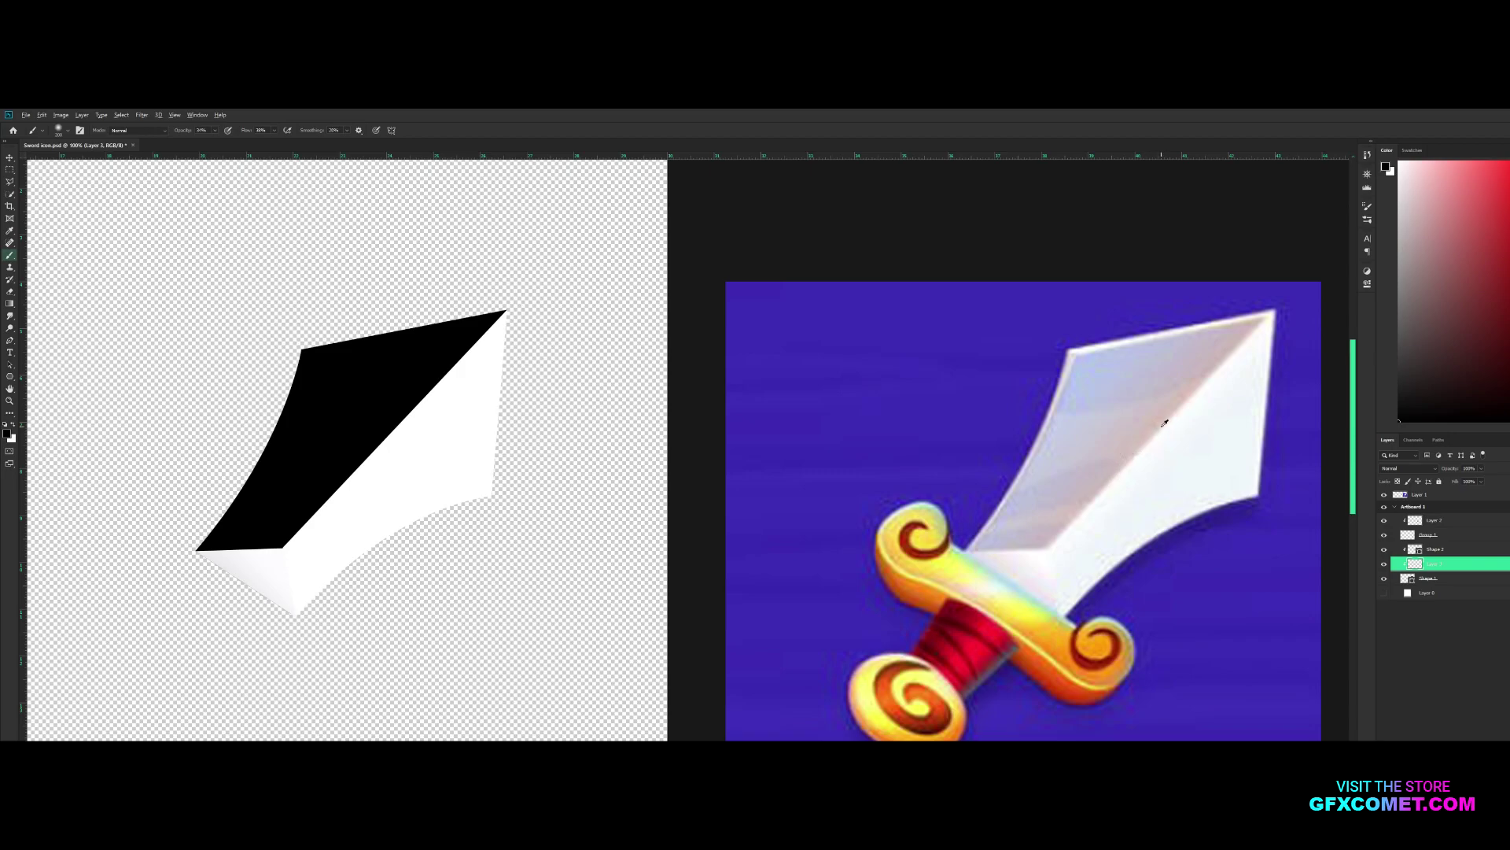
{"action": "left_click_drag", "start_coordinate": [522, 340], "coordinate": [330, 503]}
{"action": "left_click", "coordinate": [704, 417], "text": "alt"}
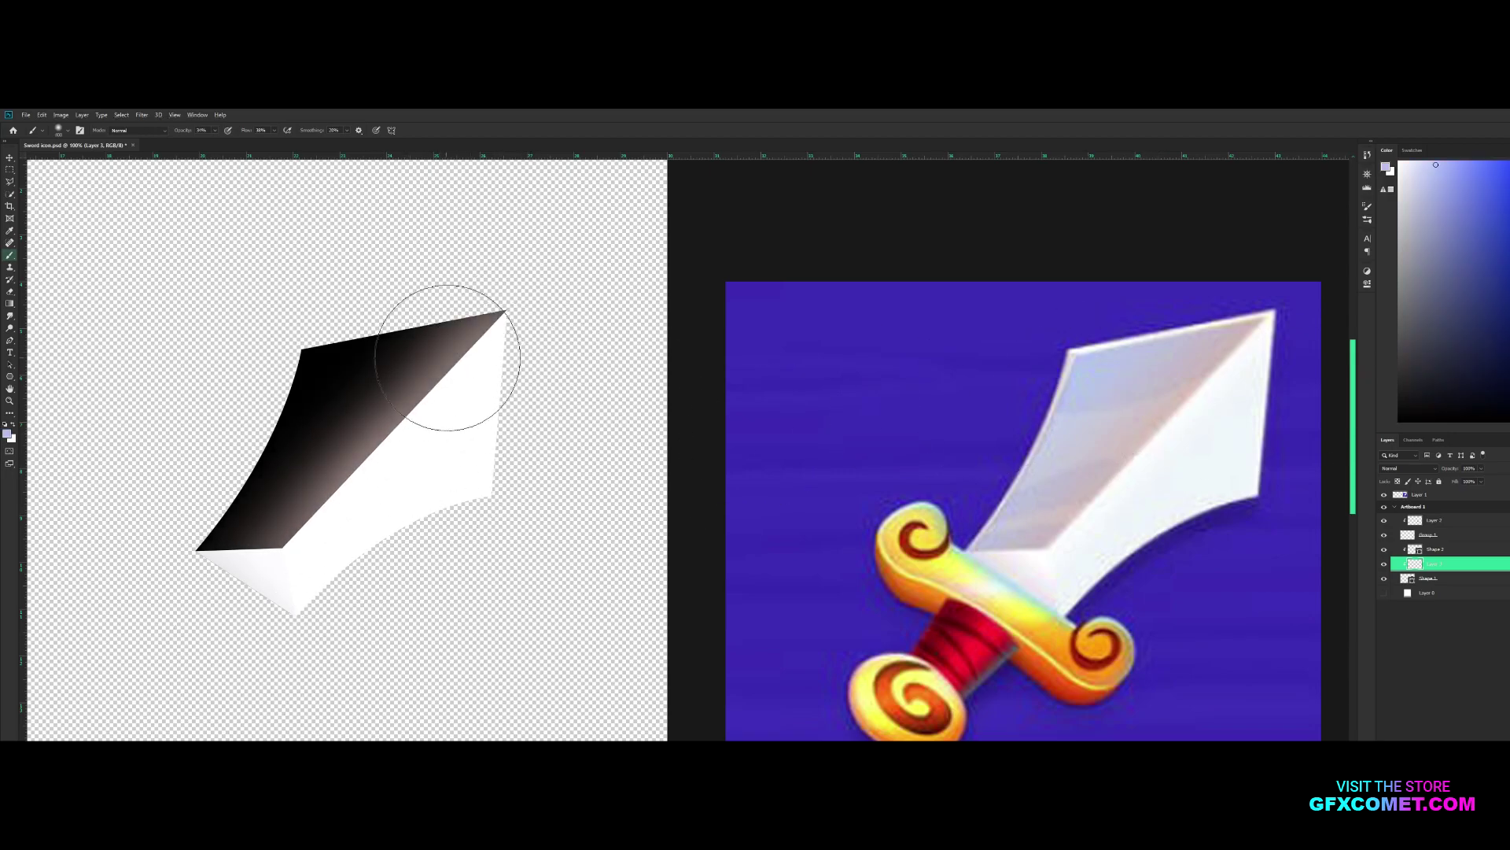
{"action": "mouse_move", "coordinate": [448, 336]}
{"action": "left_mouse_down"}
{"action": "mouse_move", "coordinate": [363, 334]}
{"action": "mouse_move", "coordinate": [269, 395]}
{"action": "left_mouse_up"}
{"action": "key", "text": "ctrl+shift+alt+n"}
{"action": "mouse_move", "coordinate": [472, 331]}
{"action": "left_mouse_down"}
{"action": "mouse_move", "coordinate": [388, 370]}
{"action": "mouse_move", "coordinate": [296, 455]}
{"action": "mouse_move", "coordinate": [370, 551]}
{"action": "left_mouse_up"}
{"action": "key", "text": "x"}
{"action": "left_click_drag", "start_coordinate": [269, 506], "coordinate": [354, 489]}
Brush a soft black shadow along the white facet's lower edge on a new clipped layer and set its opacity to 10%
{"action": "key", "text": "ctrl+shift+alt+n"}
{"action": "key", "text": "v"}
{"action": "key", "text": "ctrl+shift+alt+n"}
{"action": "key", "text": "x"}
{"action": "key", "text": "b"}
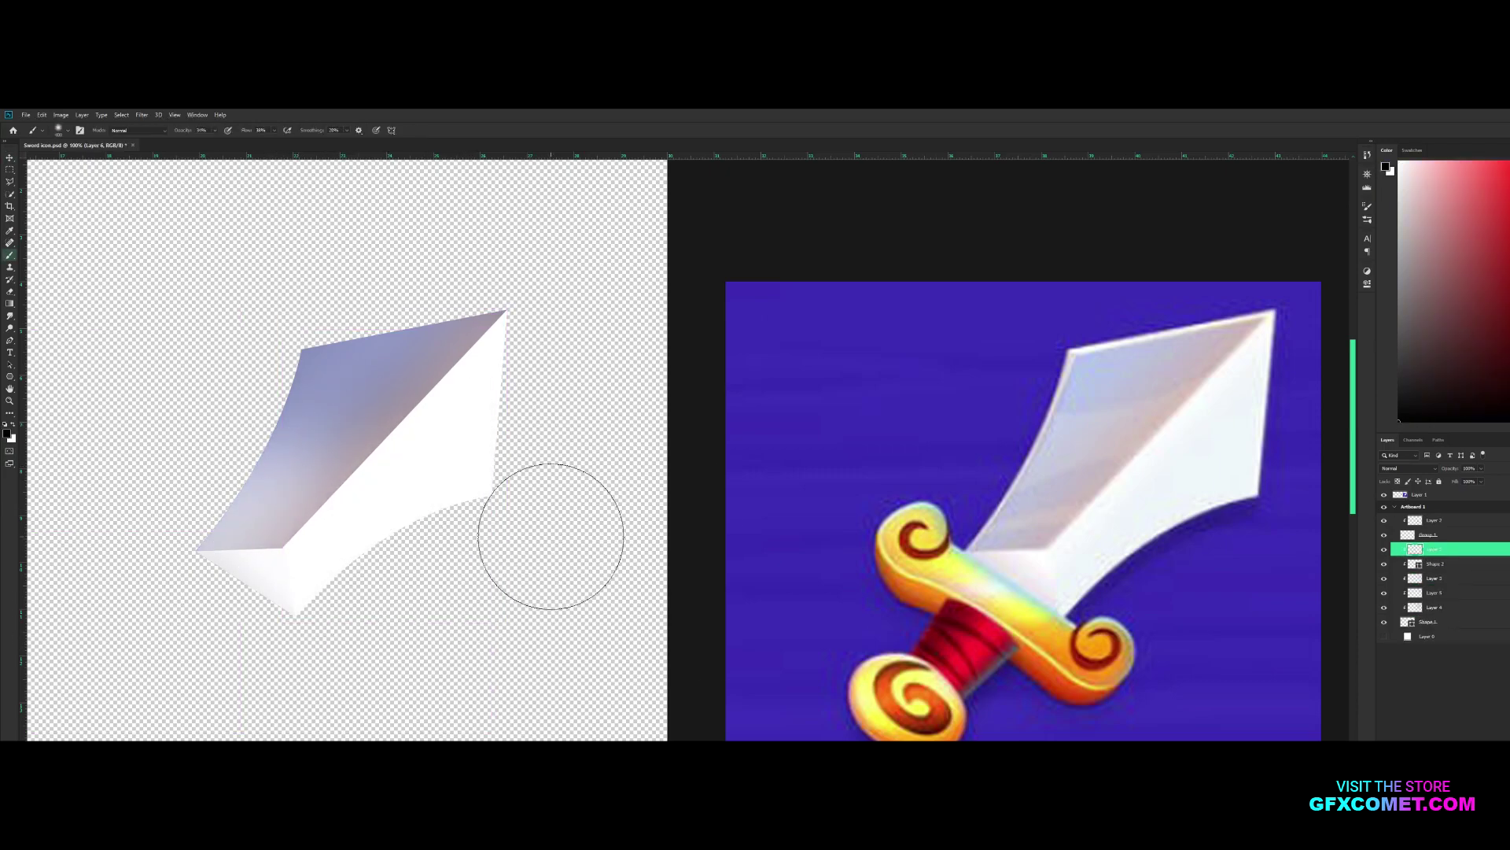
{"action": "left_click_drag", "start_coordinate": [550, 539], "coordinate": [417, 626]}
{"action": "key", "text": "v"}
{"action": "key", "text": "1"}
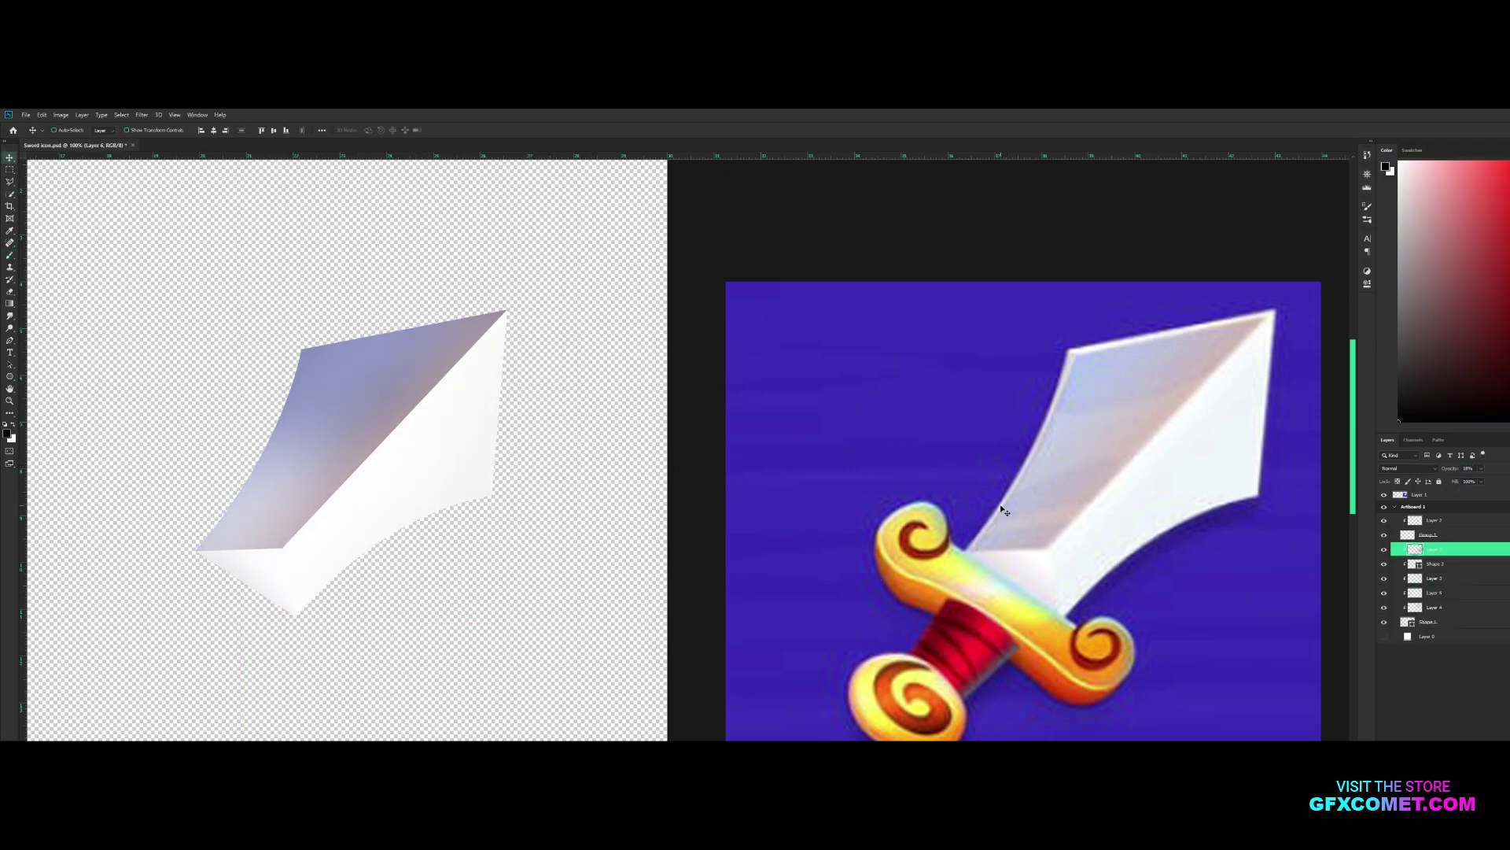
Give the blade's base shape an Inner Shadow and try out a Satin effect on it
{"action": "key", "text": "alt+bracketleft"}
{"action": "key", "text": "alt+bracketleft"}
{"action": "key", "text": "alt+bracketleft"}
{"action": "key", "text": "alt+bracketleft"}
{"action": "key", "text": "alt+bracketleft"}
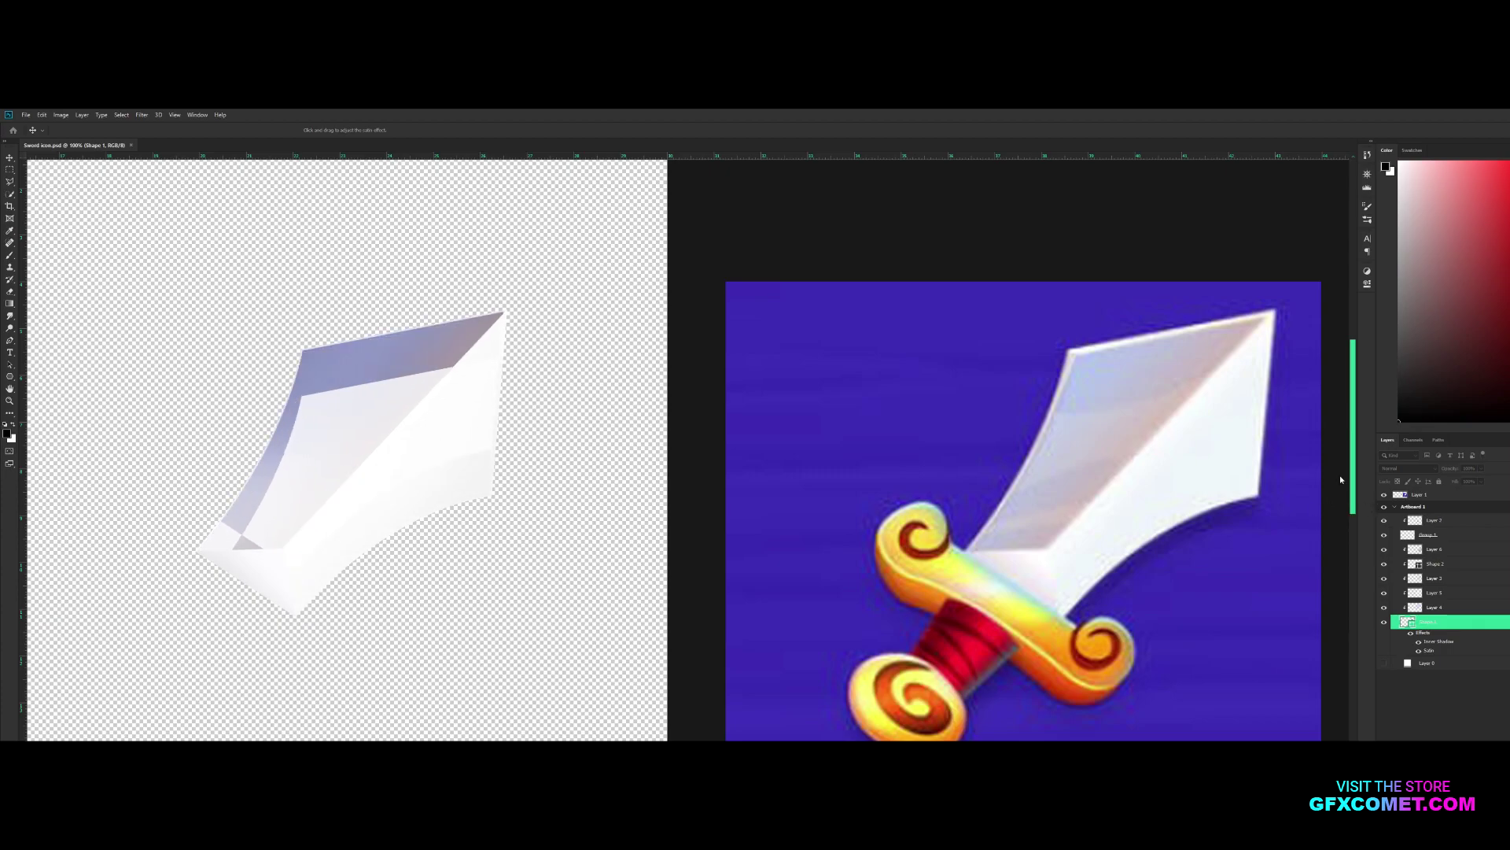
{"action": "left_click_drag", "start_coordinate": [1335, 471], "coordinate": [1305, 473]}
{"action": "key", "text": "Escape"}
Trace the outline of the reference sword's golden crossguard top face with the Pen tool as a new shape
{"action": "key", "text": "space"}
{"action": "left_click_drag", "start_coordinate": [689, 472], "coordinate": [735, 535]}
{"action": "key", "text": "ctrl+minus"}
{"action": "key", "text": "ctrl+shift+alt+n"}
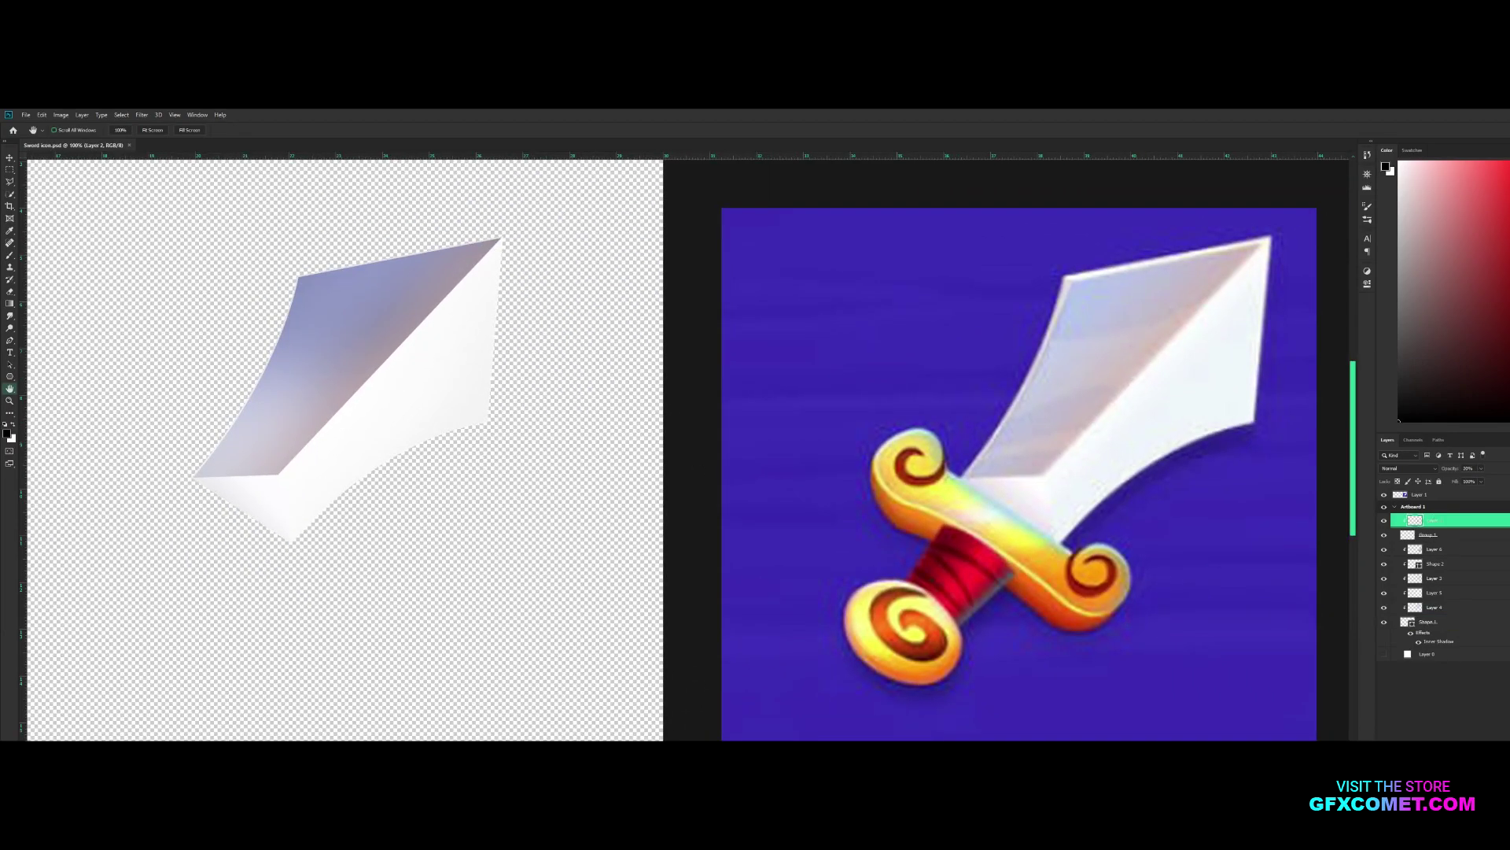
{"action": "key", "text": "p"}
{"action": "key", "text": "ctrl+plus"}
{"action": "key", "text": "ctrl+plus"}
{"action": "key", "text": "ctrl+plus"}
{"action": "key", "text": "ctrl+minus"}
{"action": "left_click_drag", "start_coordinate": [838, 408], "coordinate": [646, 384]}
{"action": "key", "text": "p"}
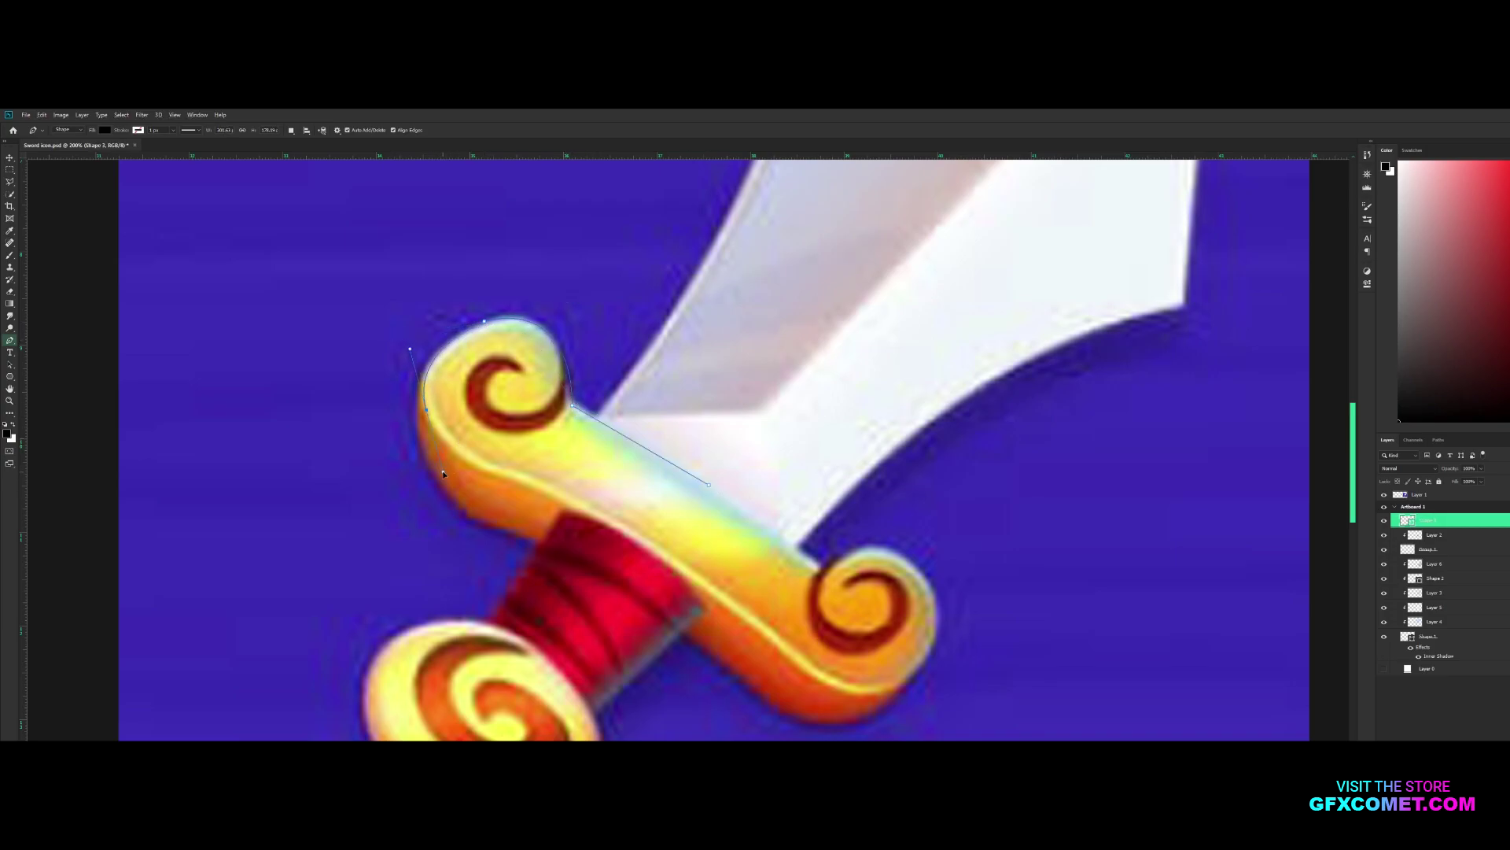
{"action": "left_click_drag", "start_coordinate": [702, 585], "coordinate": [737, 615]}
{"action": "left_click", "coordinate": [720, 488]}
Bring the orange guard shape to the front of the layer stack and move it beside the reference guard
{"action": "key", "text": "v"}
{"action": "key", "text": "ctrl+shift+]"}
{"action": "left_click_drag", "start_coordinate": [795, 531], "coordinate": [1132, 531]}
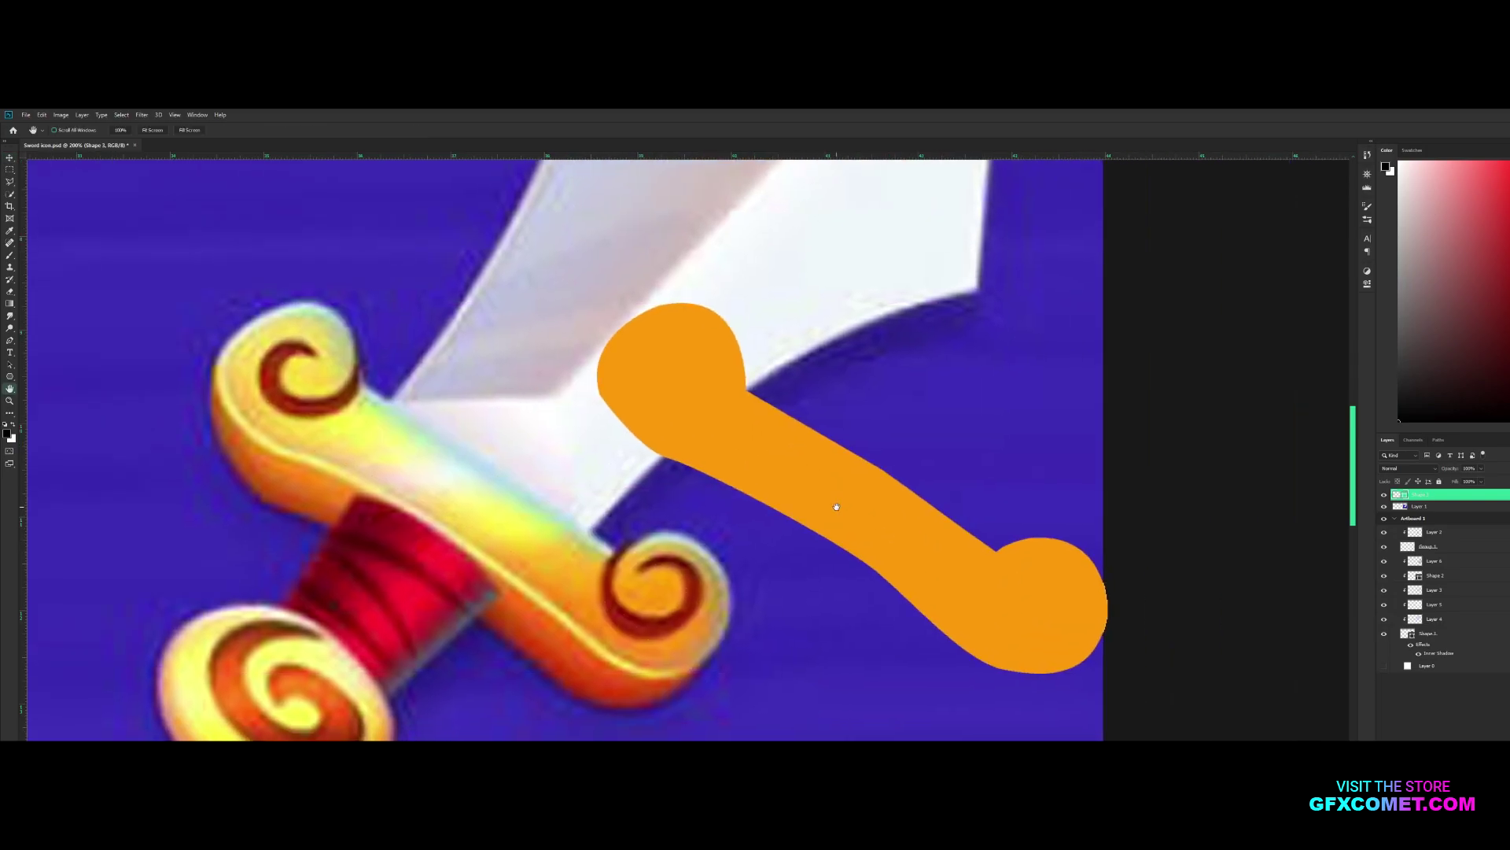
Brush soft white highlights over the guard's middle and both ends on a new clipped layer set to Overlay
{"action": "key", "text": "ctrl+shift+alt+n"}
{"action": "key", "text": "b"}
{"action": "key", "text": "x"}
{"action": "left_click_drag", "start_coordinate": [769, 421], "coordinate": [870, 456]}
{"action": "left_click_drag", "start_coordinate": [786, 393], "coordinate": [590, 337]}
{"action": "left_click_drag", "start_coordinate": [1046, 605], "coordinate": [860, 540]}
{"action": "key", "text": "v"}
{"action": "key", "text": "shift+alt+o"}
Add an Inner Shadow and a yellow Inner Glow to the guard shape
{"action": "double_click", "coordinate": [1439, 506]}
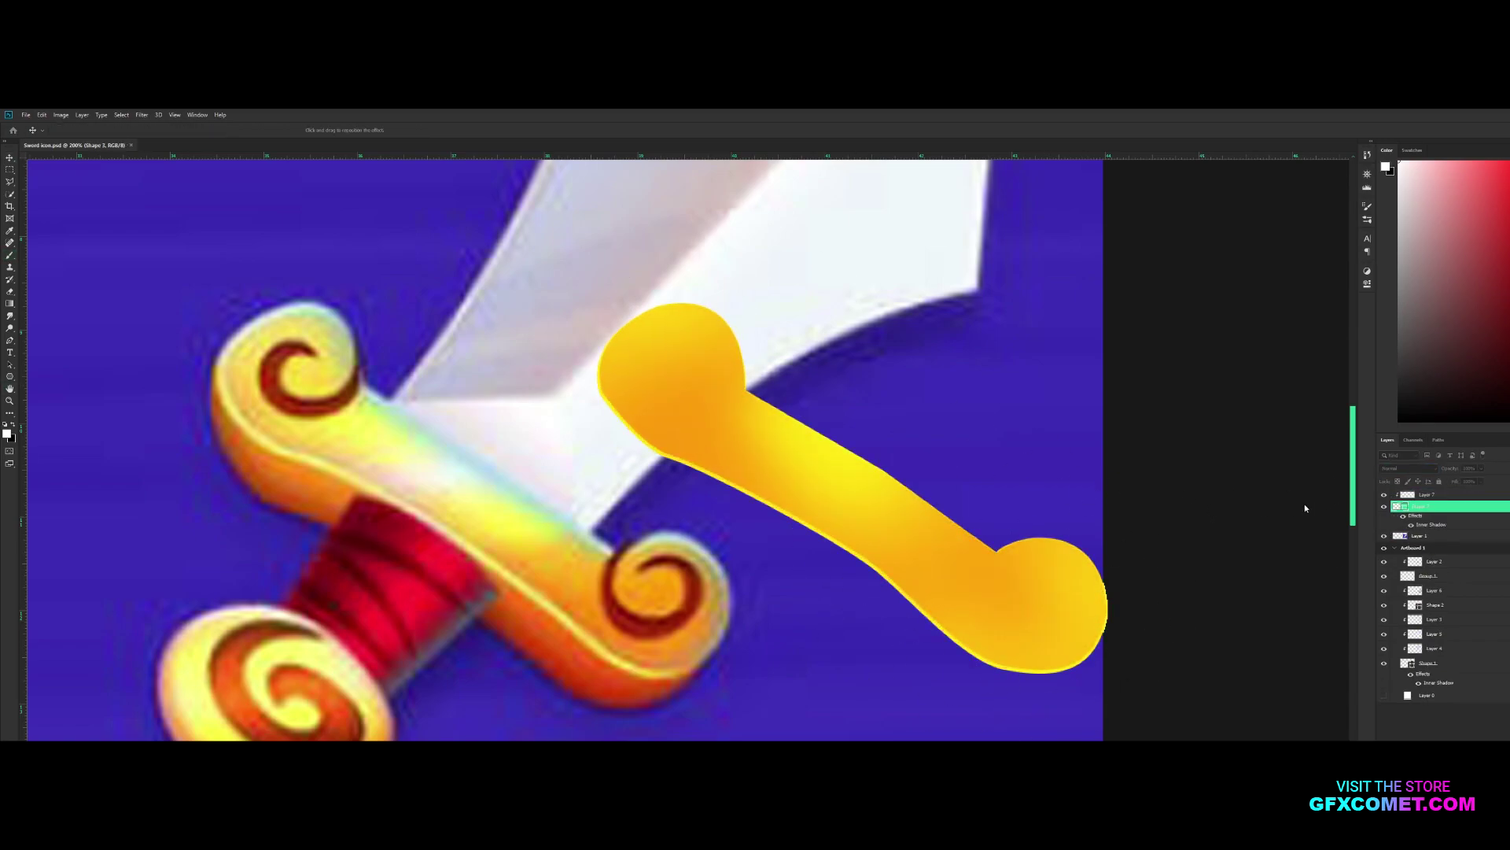
{"action": "left_click", "coordinate": [326, 464]}
{"action": "key", "text": "Return"}
{"action": "key", "text": "Return"}
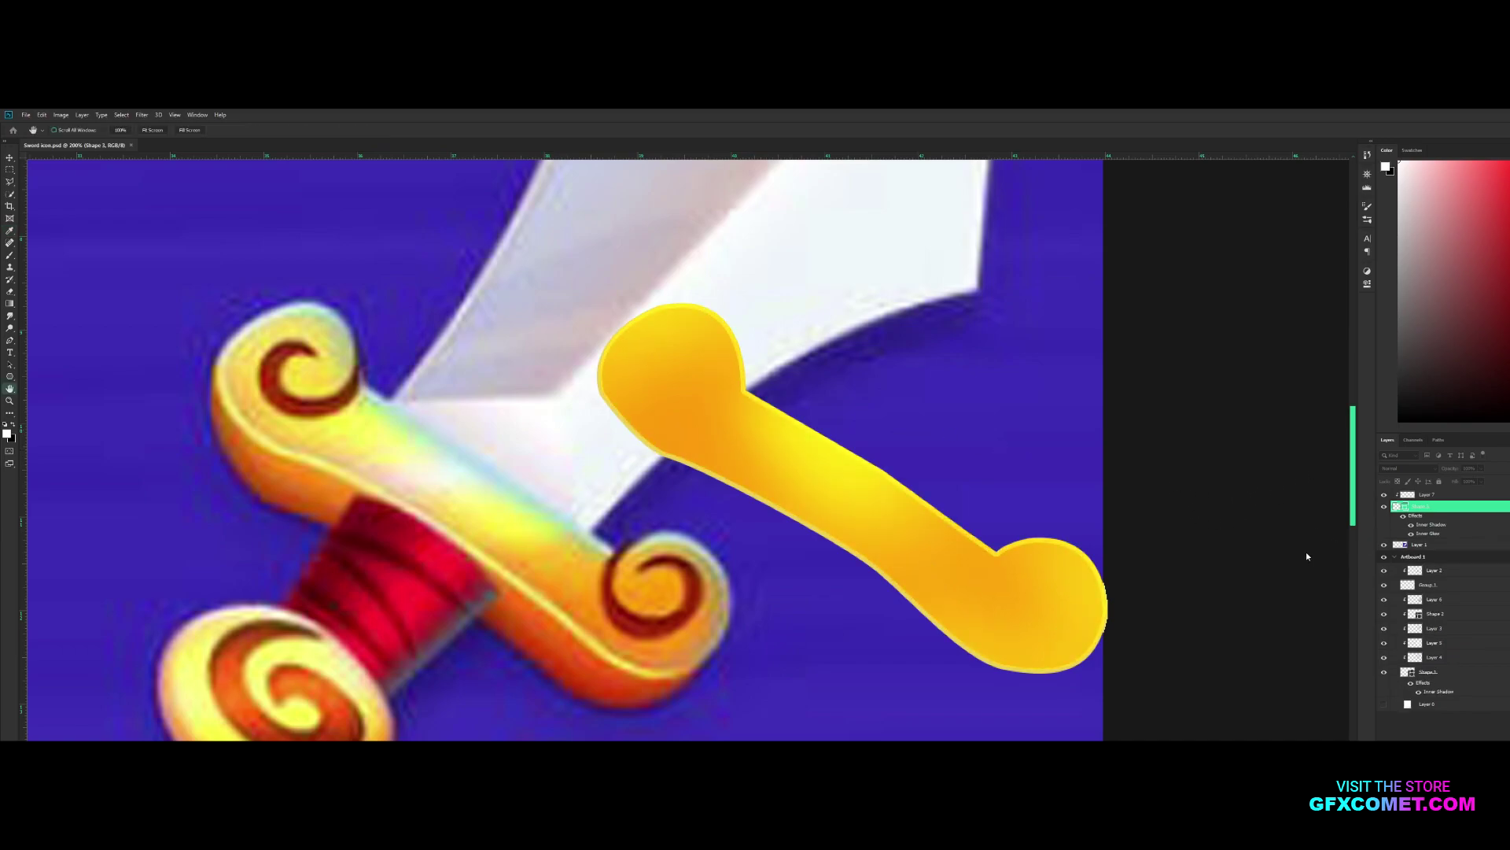
Trace the spiral ornament on the reference guard's upper end as a white shape, lowering its opacity to 18% while drawing
{"action": "key", "text": "p"}
{"action": "key", "text": "ctrl+shift+alt+n"}
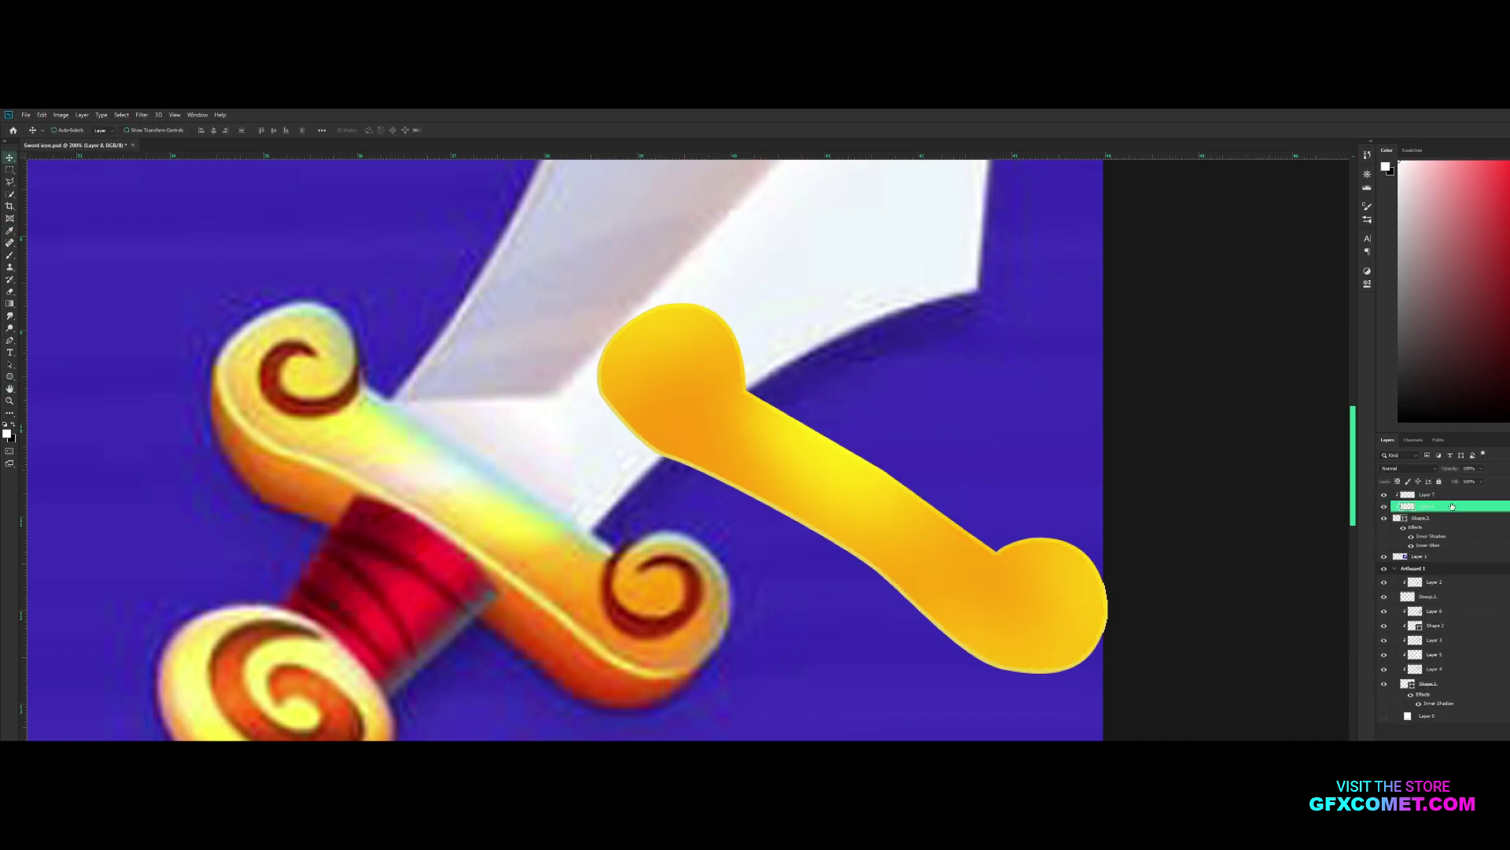
{"action": "left_click_drag", "start_coordinate": [290, 396], "coordinate": [360, 419]}
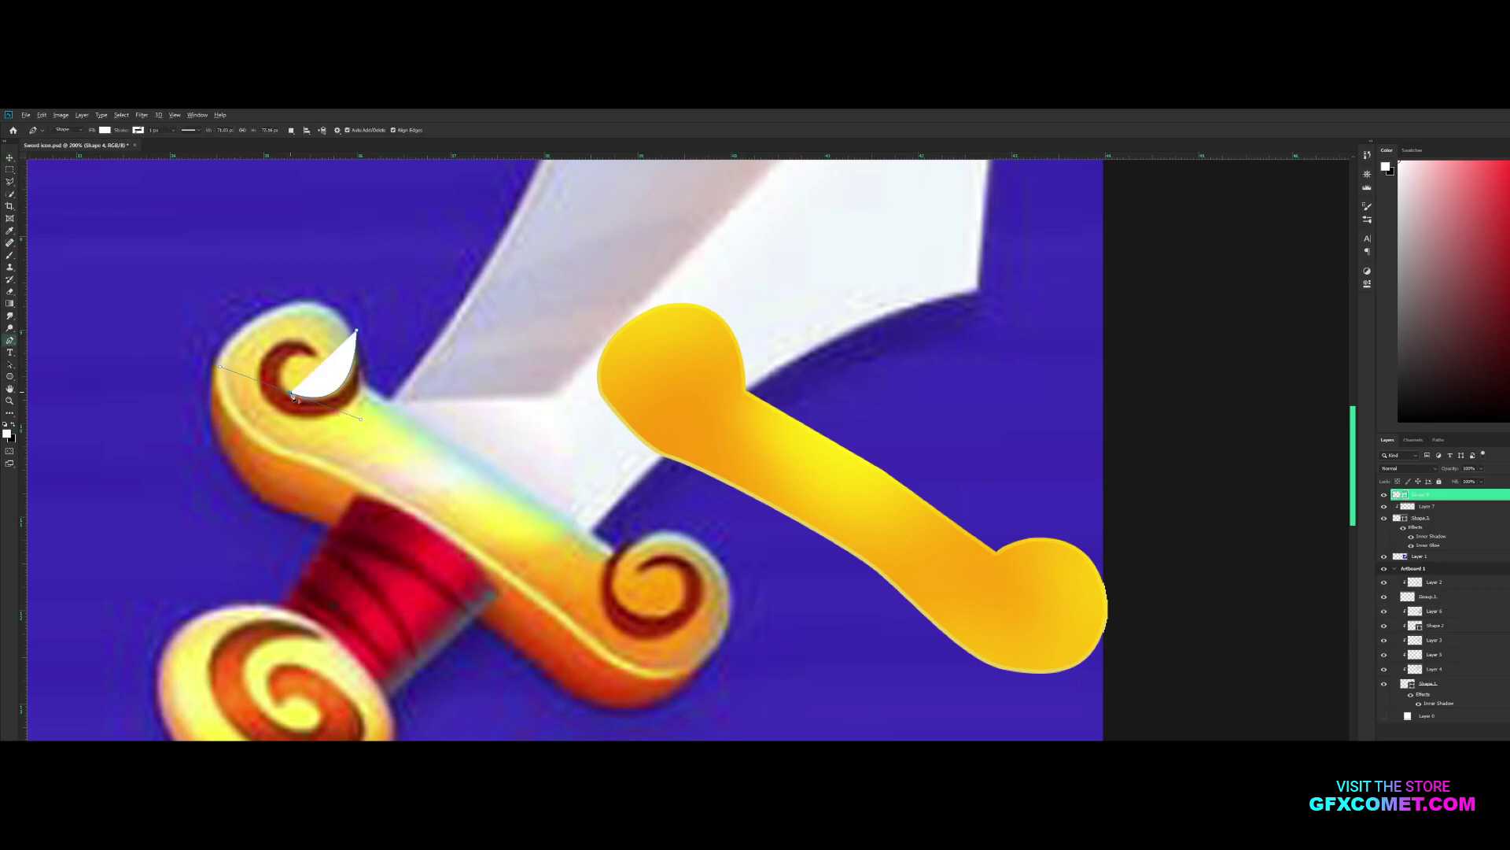
{"action": "left_click_drag", "start_coordinate": [284, 363], "coordinate": [318, 360]}
{"action": "key", "text": "1"}
{"action": "key", "text": "8"}
{"action": "key", "text": "ctrl+plus"}
{"action": "left_click_drag", "start_coordinate": [520, 344], "coordinate": [476, 392]}
Move the spiral onto the new guard's upper end at full opacity and turn it dark red with an Inner Shadow
{"action": "left_click_drag", "start_coordinate": [605, 445], "coordinate": [1236, 457]}
{"action": "key", "text": "v"}
{"action": "key", "text": "0"}
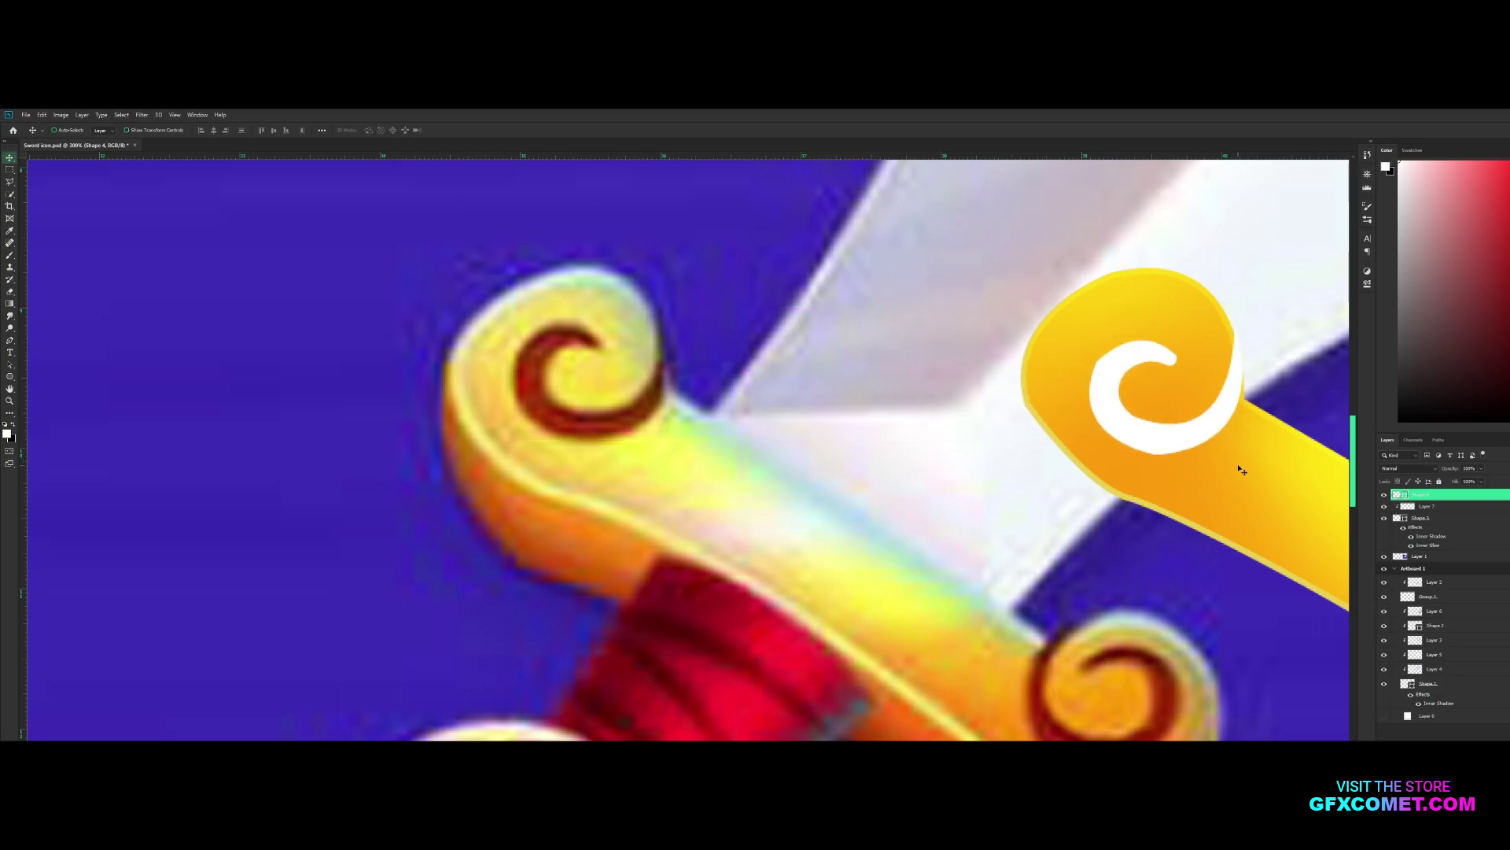
{"action": "key", "text": "ctrl+alt+g"}
{"action": "left_click_drag", "start_coordinate": [1430, 536], "coordinate": [1456, 494]}
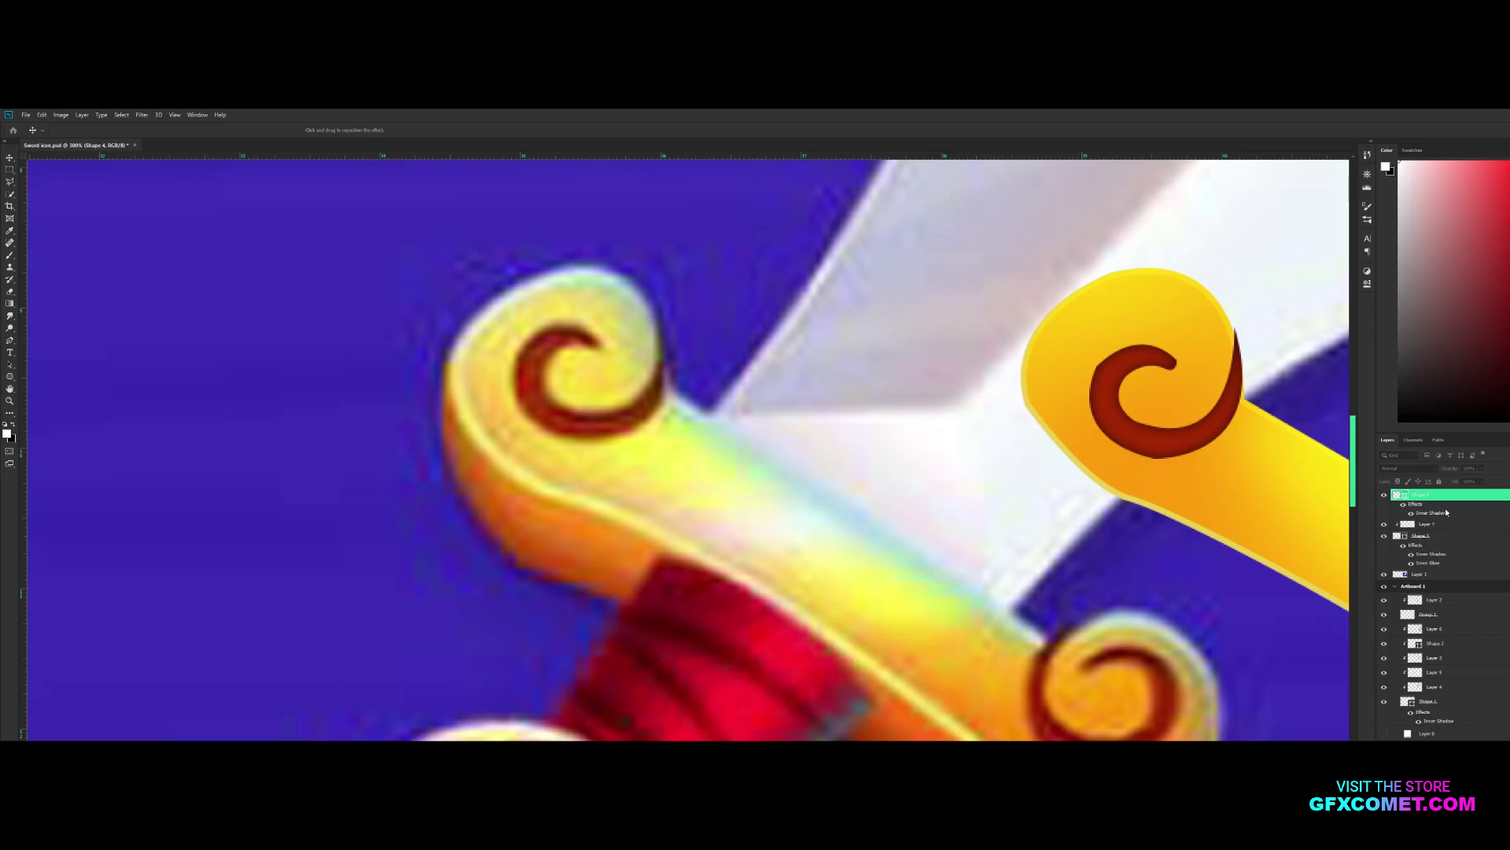
Duplicate the dark red spiral and transform the copy to fit the guard's lower end
{"action": "key", "text": "ctrl+1"}
{"action": "key", "text": "ctrl+t"}
{"action": "left_click_drag", "start_coordinate": [633, 427], "coordinate": [800, 511]}
{"action": "key", "text": "Return"}
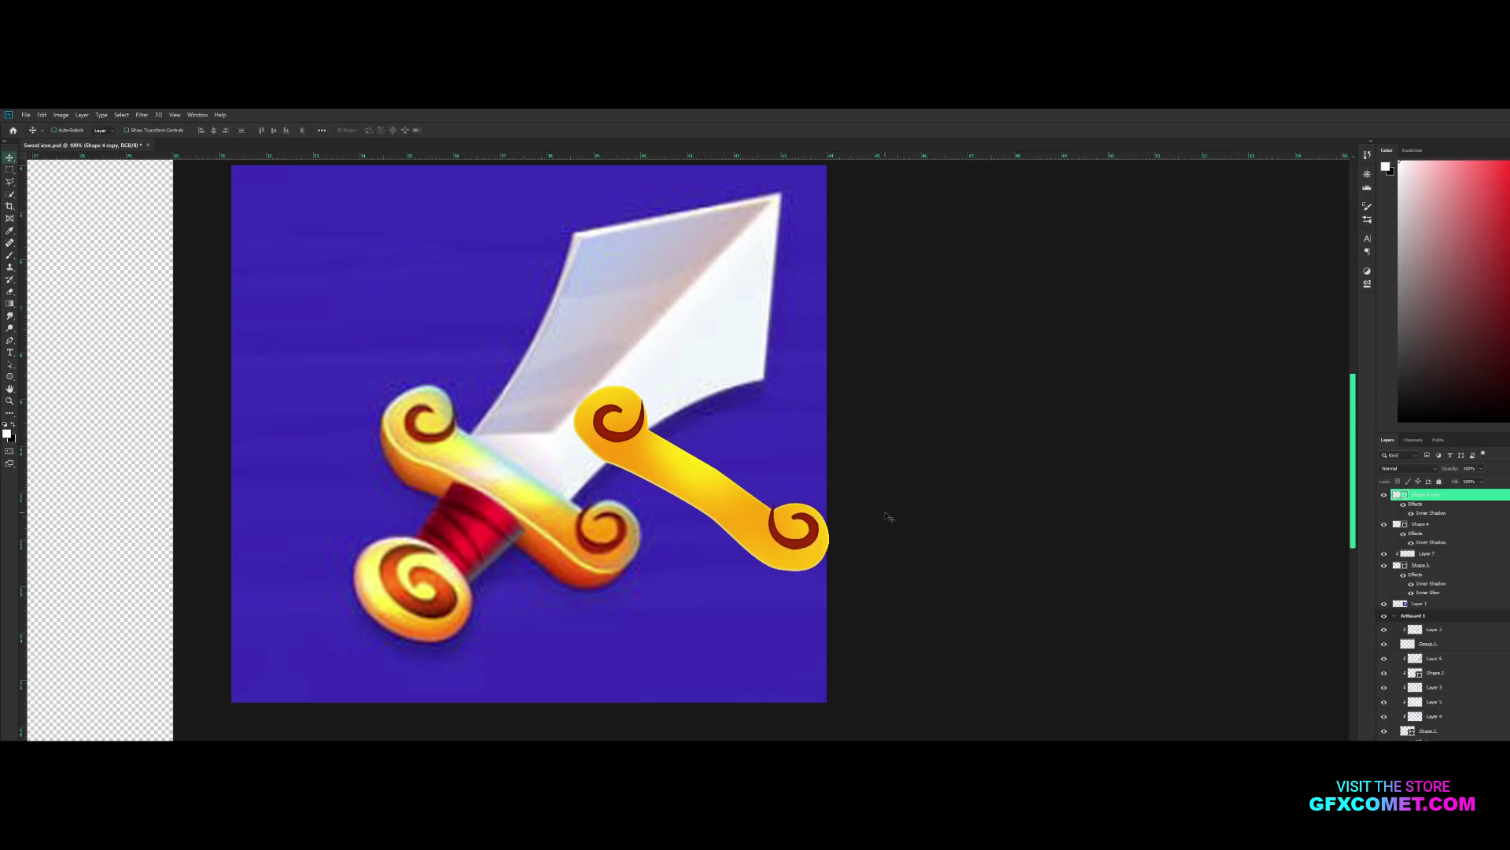
{"action": "key", "text": "ctrl+shift+alt+n"}
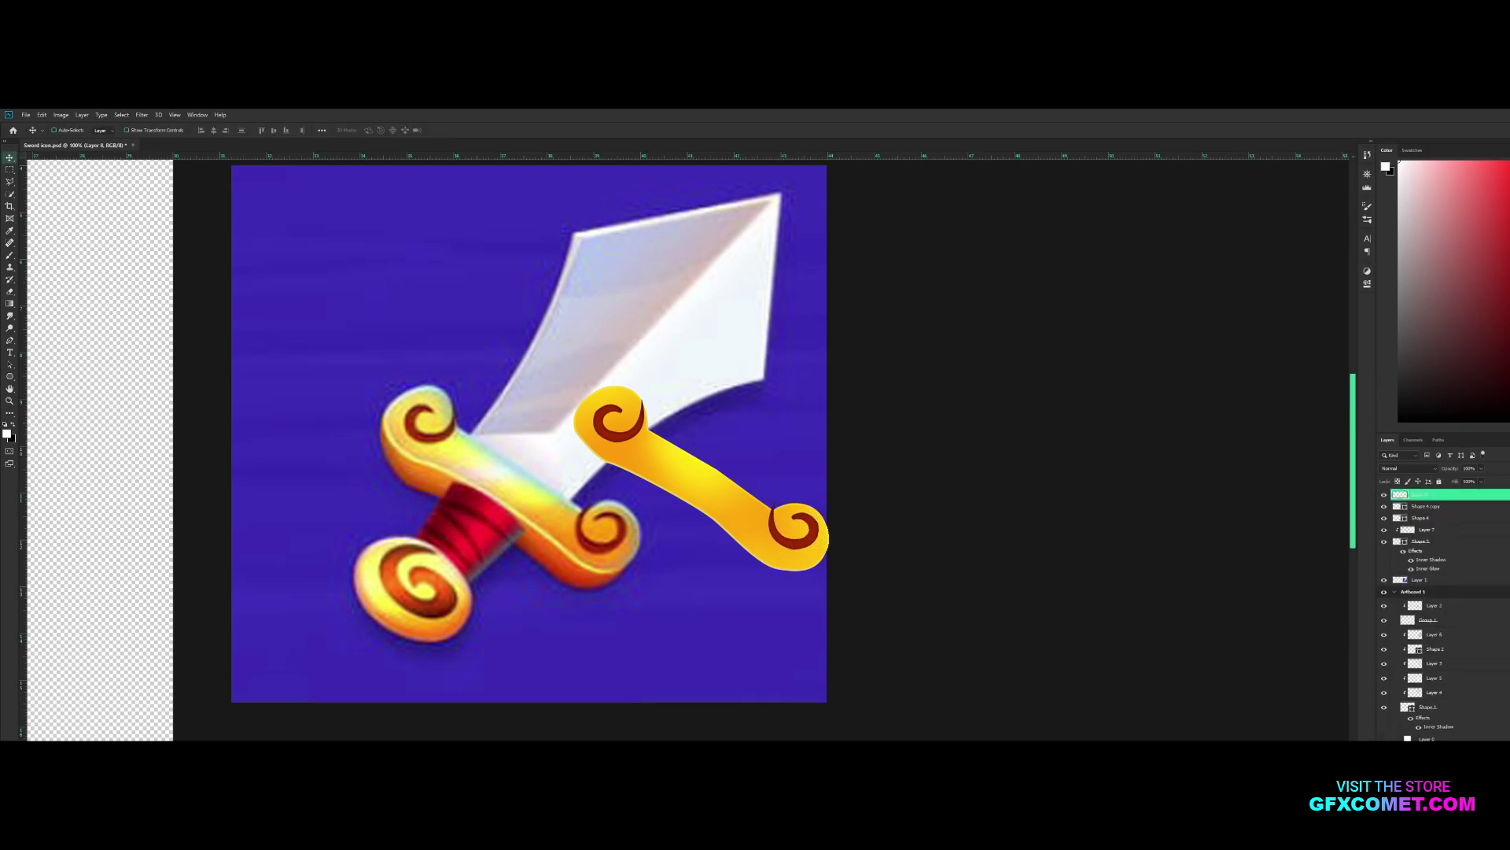
{"action": "key", "text": "p"}
{"action": "key", "text": "ctrl+plus"}
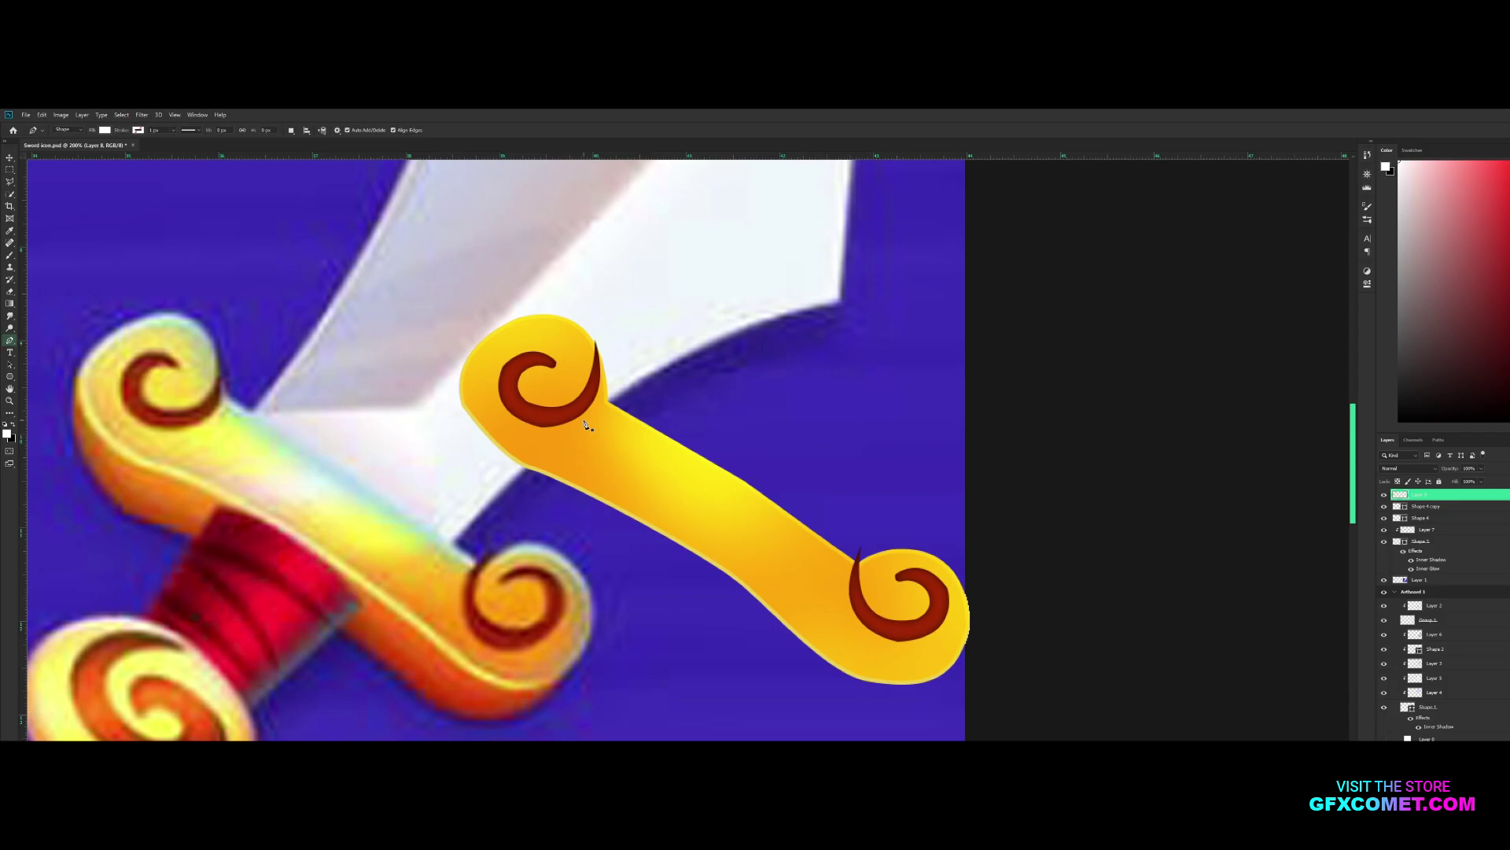
{"action": "scroll", "coordinate": [477, 362], "scroll_direction": "left", "scroll_amount": 5}
{"action": "left_click_drag", "start_coordinate": [612, 535], "coordinate": [615, 535]}
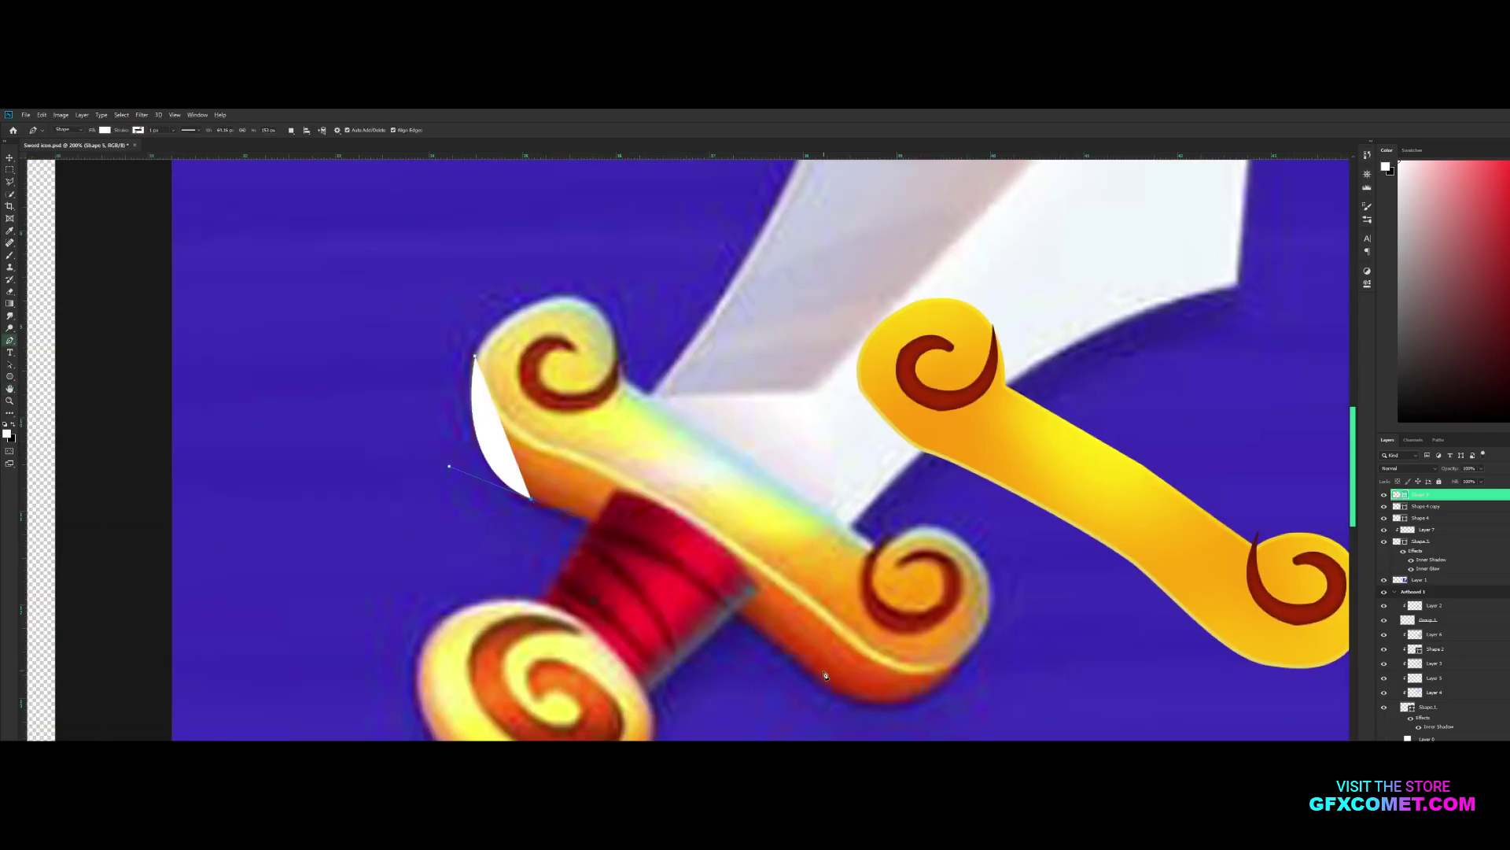
{"action": "left_click_drag", "start_coordinate": [732, 605], "coordinate": [734, 604]}
{"action": "left_click", "coordinate": [732, 475]}
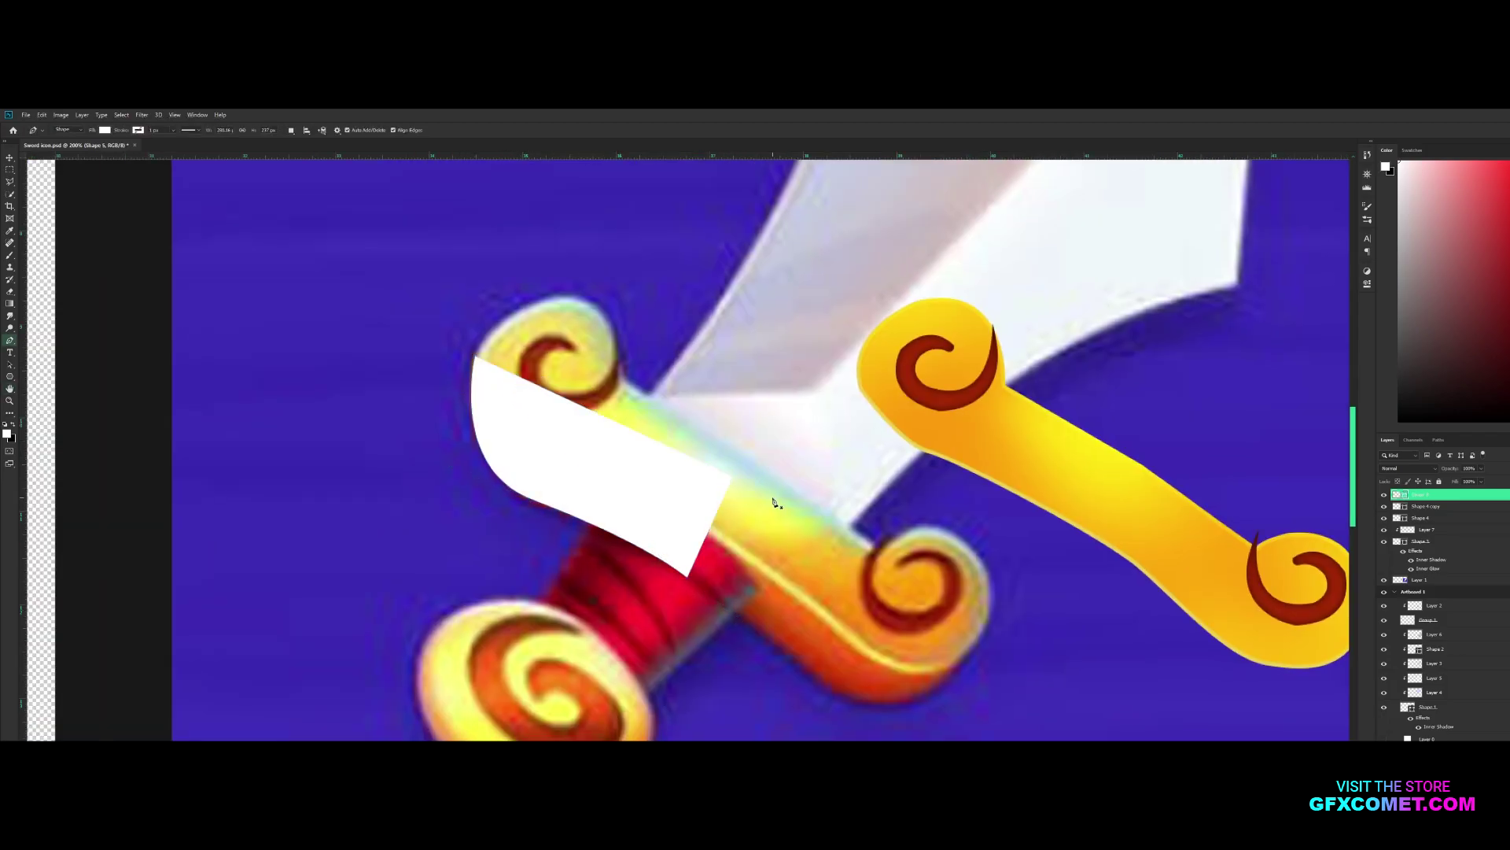
{"action": "key", "text": "ctrl+j"}
{"action": "key", "text": "ctrl+t"}
{"action": "left_click_drag", "start_coordinate": [696, 527], "coordinate": [806, 523]}
{"action": "key", "text": "Return"}
{"action": "key", "text": "Delete"}
{"action": "key", "text": "Delete"}
Trace the reference guard's full lower side from the upper curl to the lower end as a new closed shape
{"action": "key", "text": "ctrl+shift+alt+n"}
{"action": "key", "text": "p"}
{"action": "left_click_drag", "start_coordinate": [789, 652], "coordinate": [794, 659]}
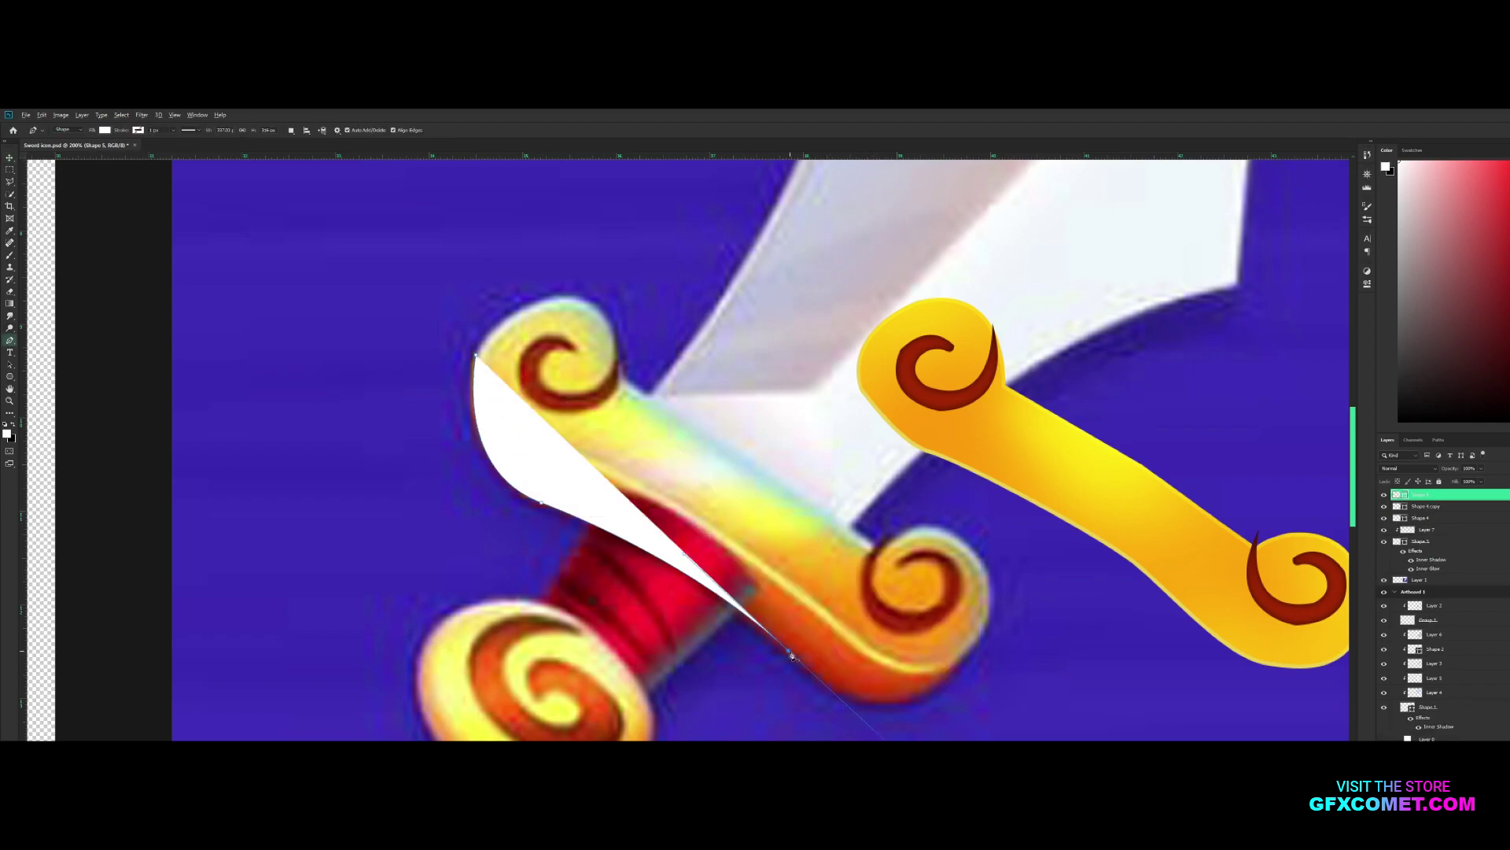
{"action": "left_click_drag", "start_coordinate": [1023, 659], "coordinate": [1014, 661]}
{"action": "left_click", "coordinate": [968, 647]}
{"action": "left_click", "coordinate": [908, 651]}
{"action": "left_click", "coordinate": [786, 571]}
{"action": "left_click", "coordinate": [755, 517]}
{"action": "left_click", "coordinate": [634, 467]}
{"action": "left_click", "coordinate": [549, 411]}
Move the traced side shape under the new guard and place it behind the guard's top face
{"action": "key", "text": "v"}
{"action": "left_click_drag", "start_coordinate": [599, 427], "coordinate": [1054, 506]}
{"action": "key", "text": "ctrl+["}
Paint dark edge shading and light highlights along the guard's side on a new clipped layer and set it to Overlay
{"action": "key", "text": "ctrl+shift+alt+n"}
{"action": "key", "text": "ctrl+alt+g"}
{"action": "key", "text": "b"}
{"action": "key", "text": "x"}
{"action": "left_click_drag", "start_coordinate": [873, 574], "coordinate": [858, 488]}
{"action": "mouse_move", "coordinate": [842, 409]}
{"action": "left_mouse_down"}
{"action": "mouse_move", "coordinate": [914, 554]}
{"action": "mouse_move", "coordinate": [1180, 677]}
{"action": "mouse_move", "coordinate": [1305, 700]}
{"action": "left_mouse_up"}
{"action": "key", "text": "x"}
{"action": "left_click_drag", "start_coordinate": [936, 417], "coordinate": [1180, 550]}
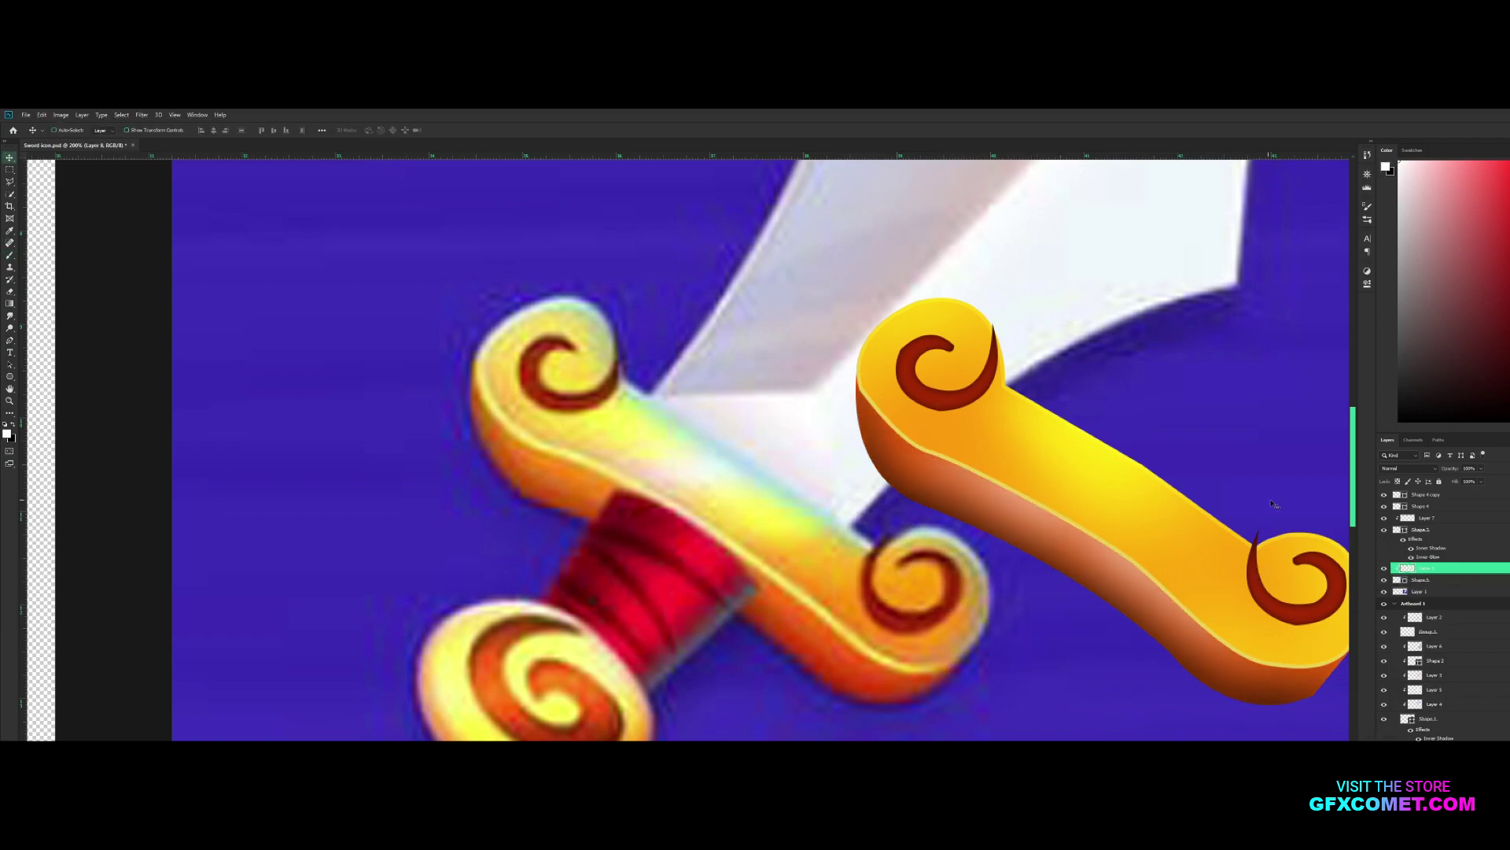
{"action": "key", "text": "v"}
{"action": "key", "text": "shift+alt+o"}
Add Bevel & Emboss to the guard's top face and toggle the effect to compare, leaving it on
{"action": "key", "text": "alt+]"}
{"action": "key", "text": "h"}
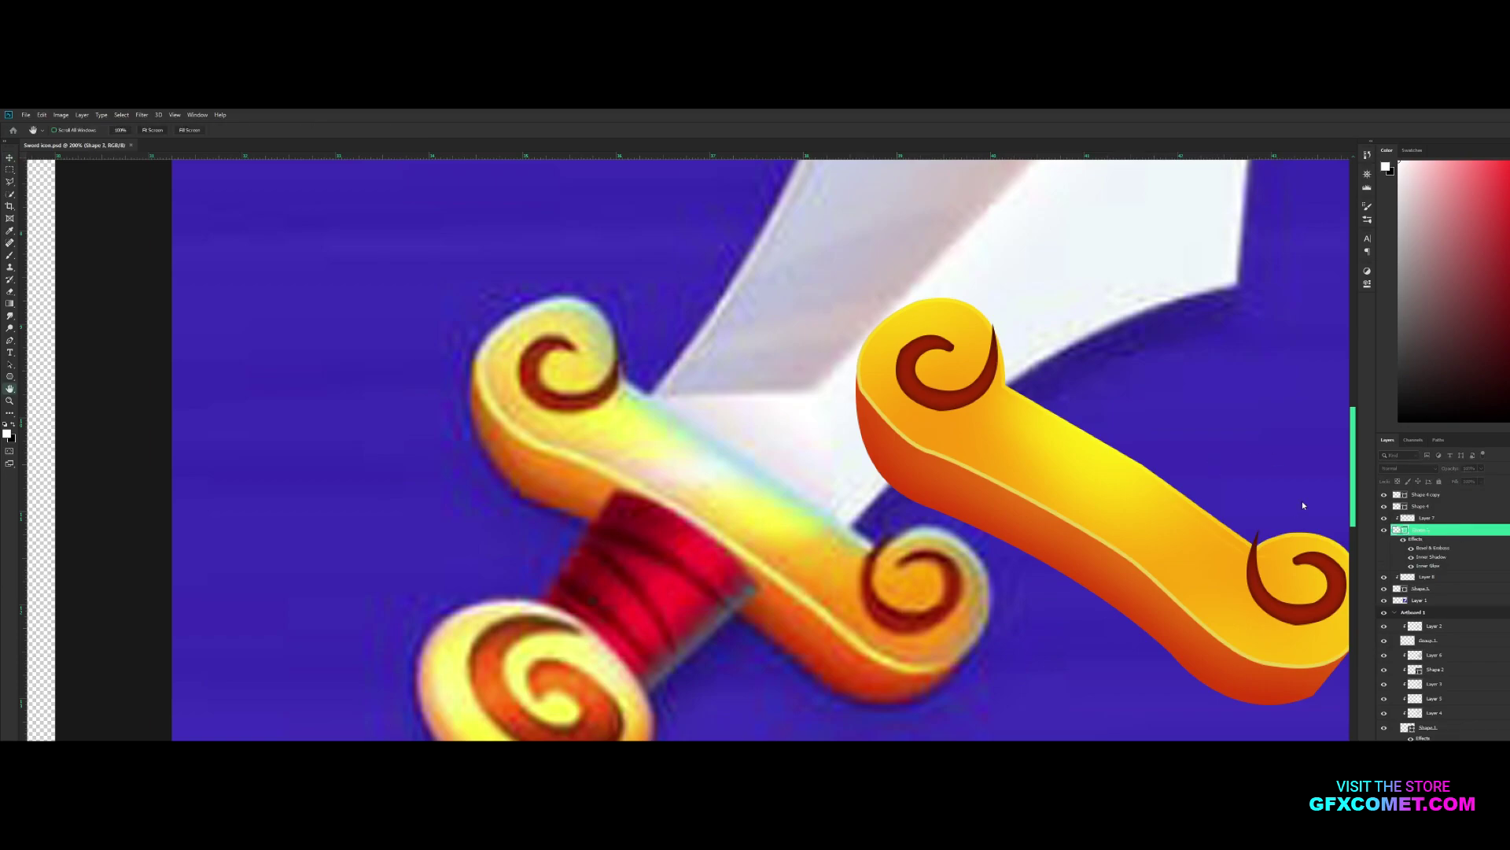
{"action": "left_click", "coordinate": [1411, 548]}
{"action": "left_click", "coordinate": [1411, 547]}
{"action": "left_click", "coordinate": [1411, 548]}
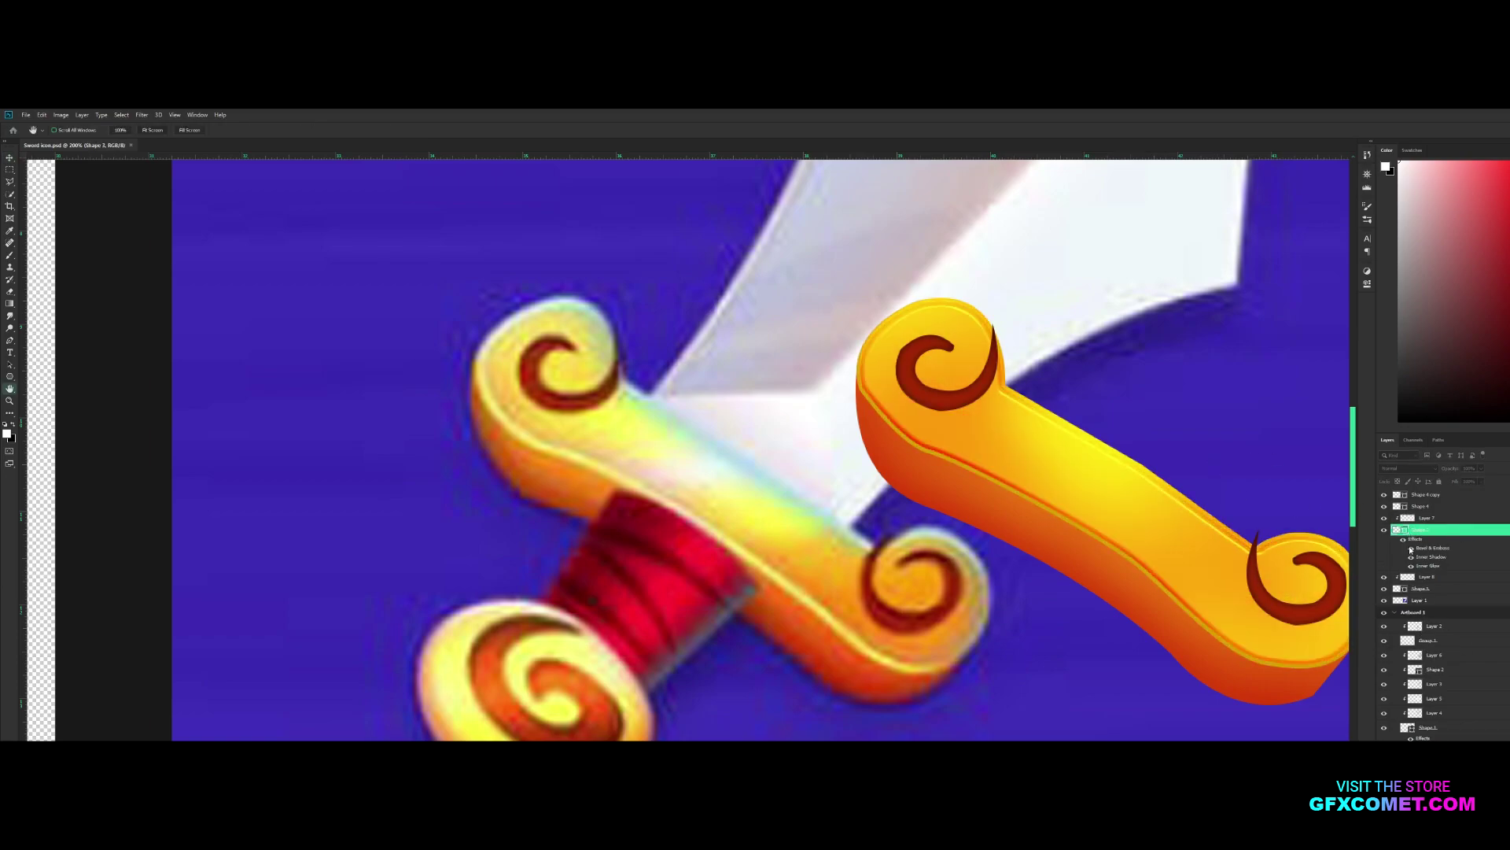
Group all the crossguard layers and move the group onto the artboard over the blade's base
{"action": "key", "text": "ctrl+minus"}
{"action": "key", "text": "ctrl+minus"}
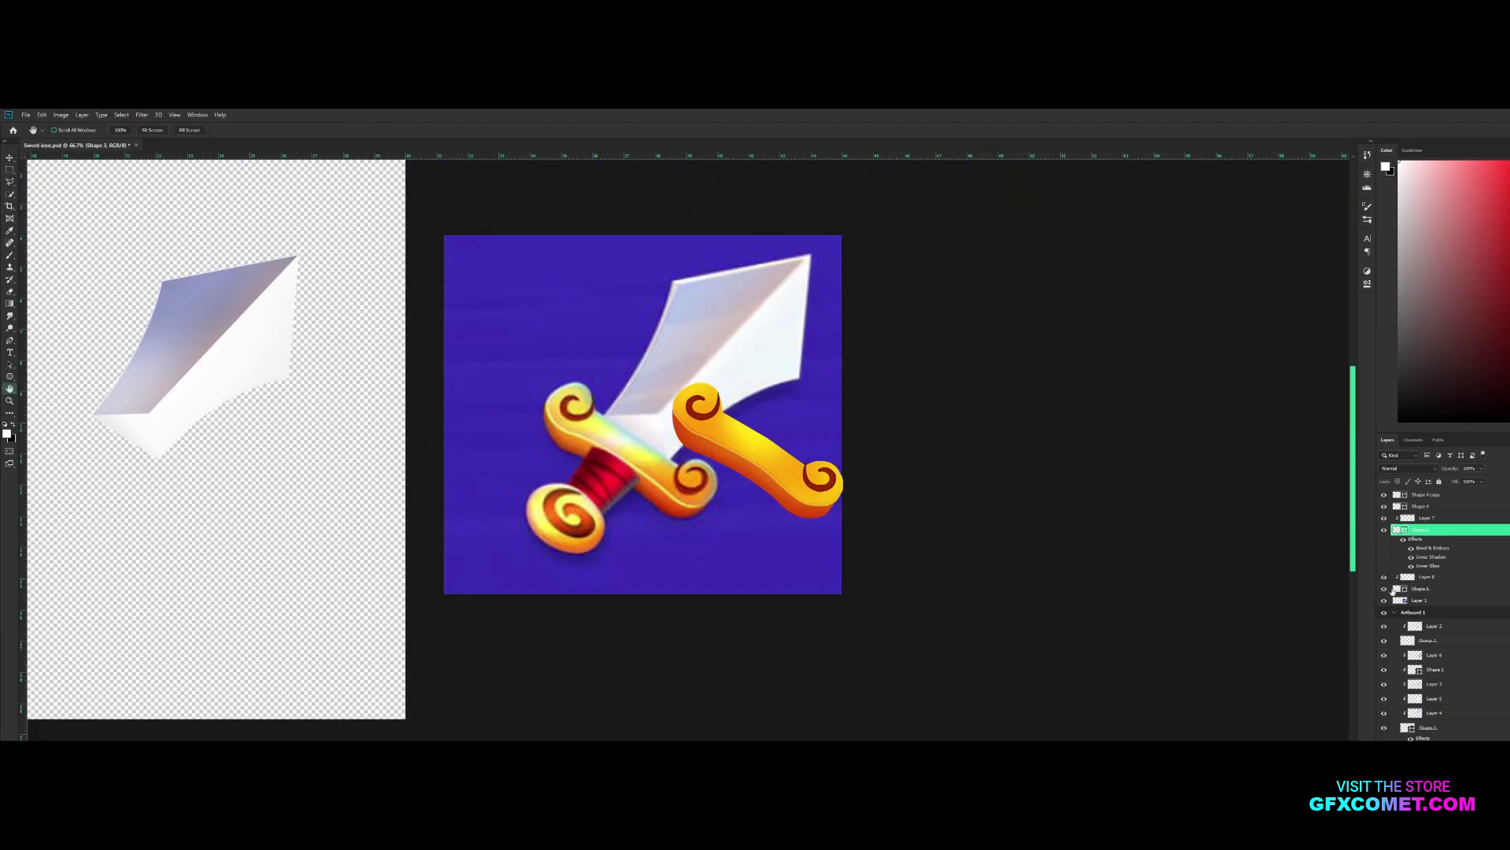
{"action": "left_click", "coordinate": [1395, 588], "text": "shift"}
{"action": "key", "text": "ctrl+g"}
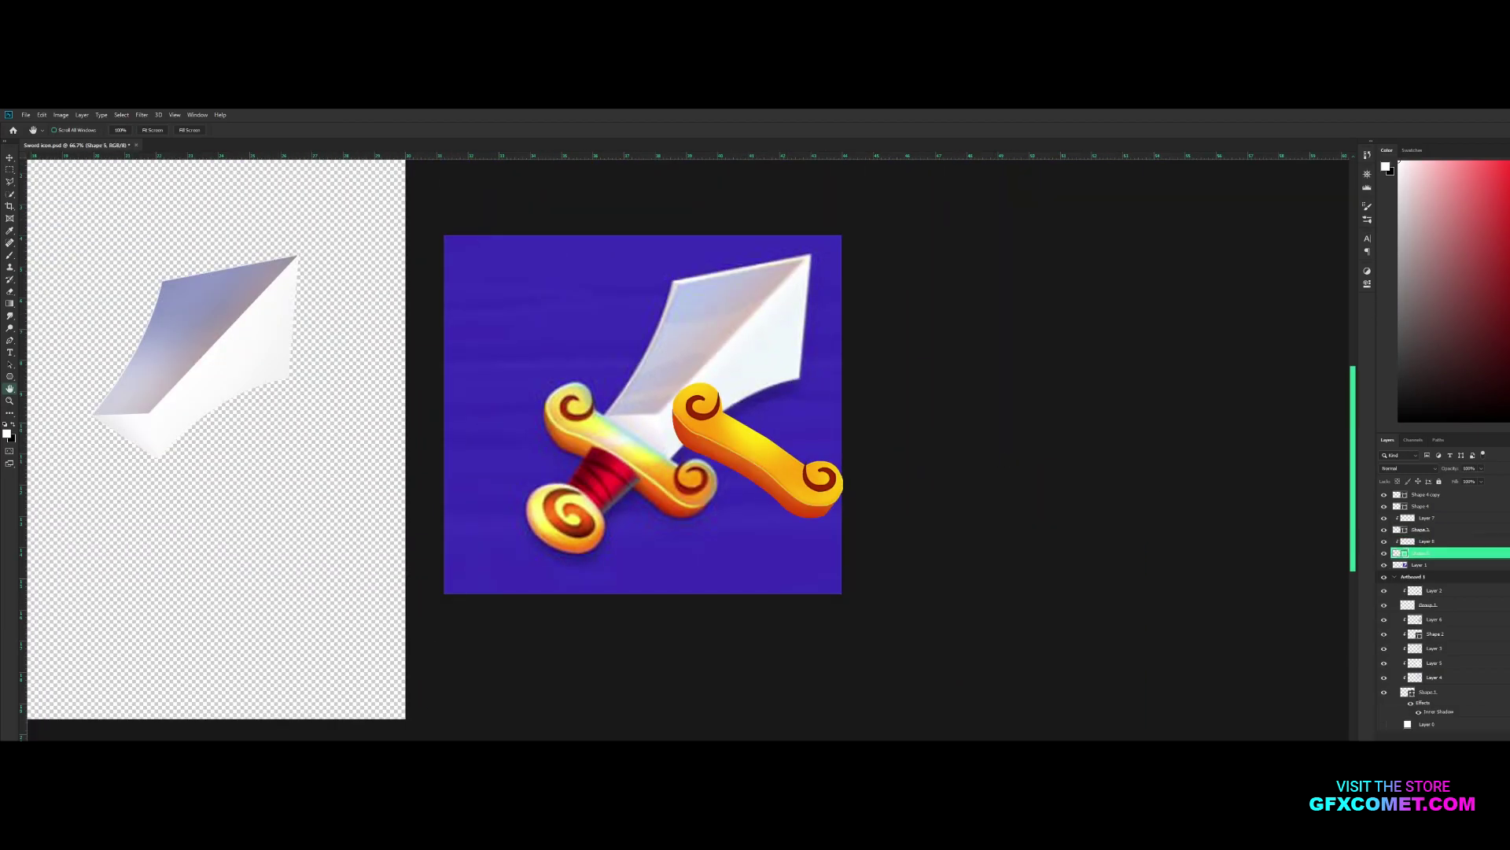
{"action": "left_click_drag", "start_coordinate": [786, 440], "coordinate": [409, 483]}
{"action": "key", "text": "v"}
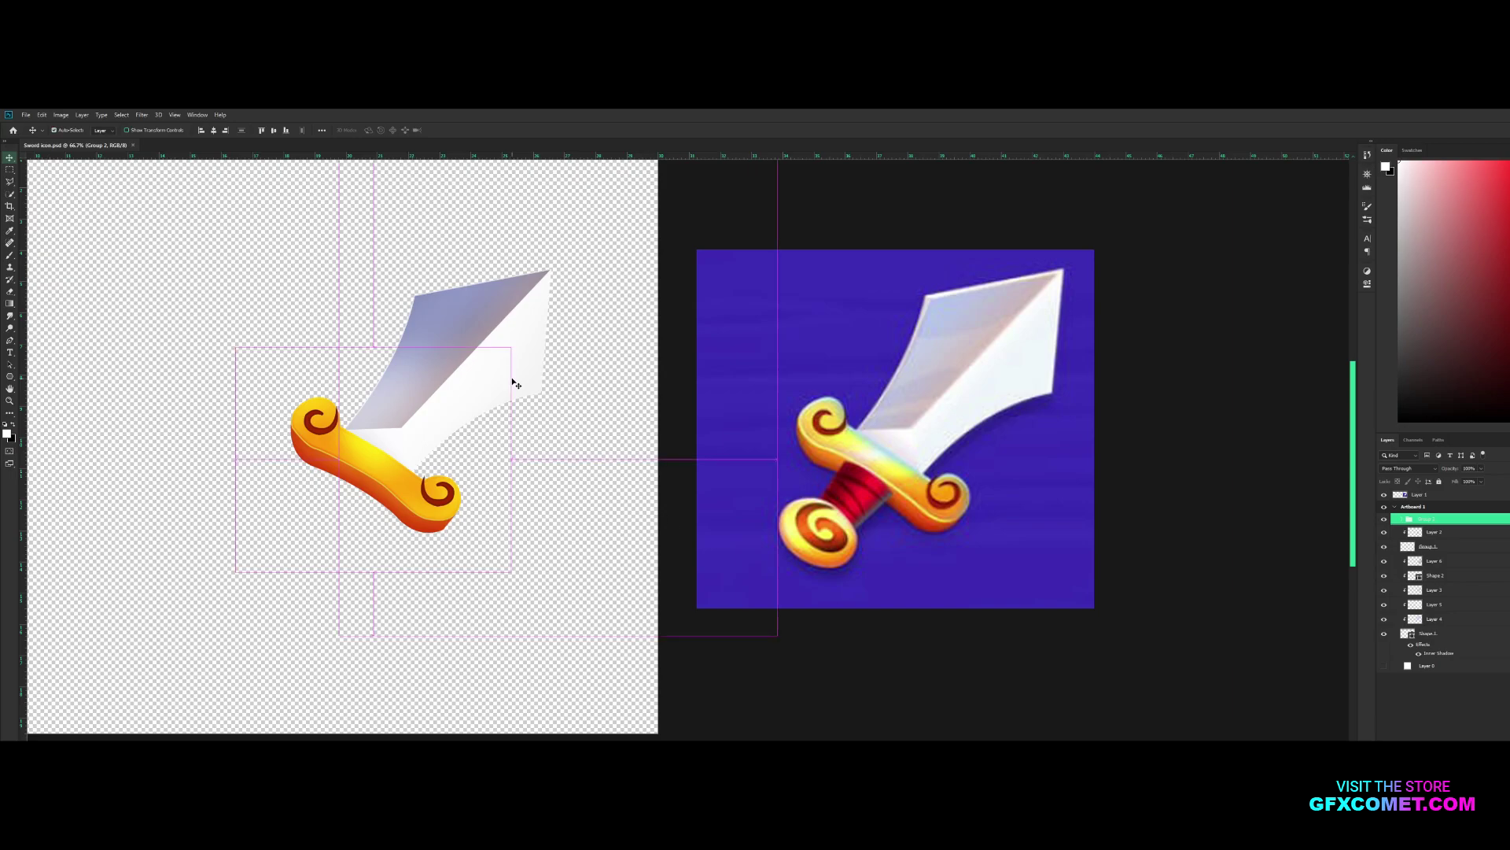
Trace the reference sword's grip with the Pen tool on a new layer and move the shape beside the reference
{"action": "key", "text": "ctrl+shift+alt+n"}
{"action": "left_click", "coordinate": [10, 341]}
{"action": "scroll", "coordinate": [691, 364], "scroll_direction": "up", "scroll_amount": 5}
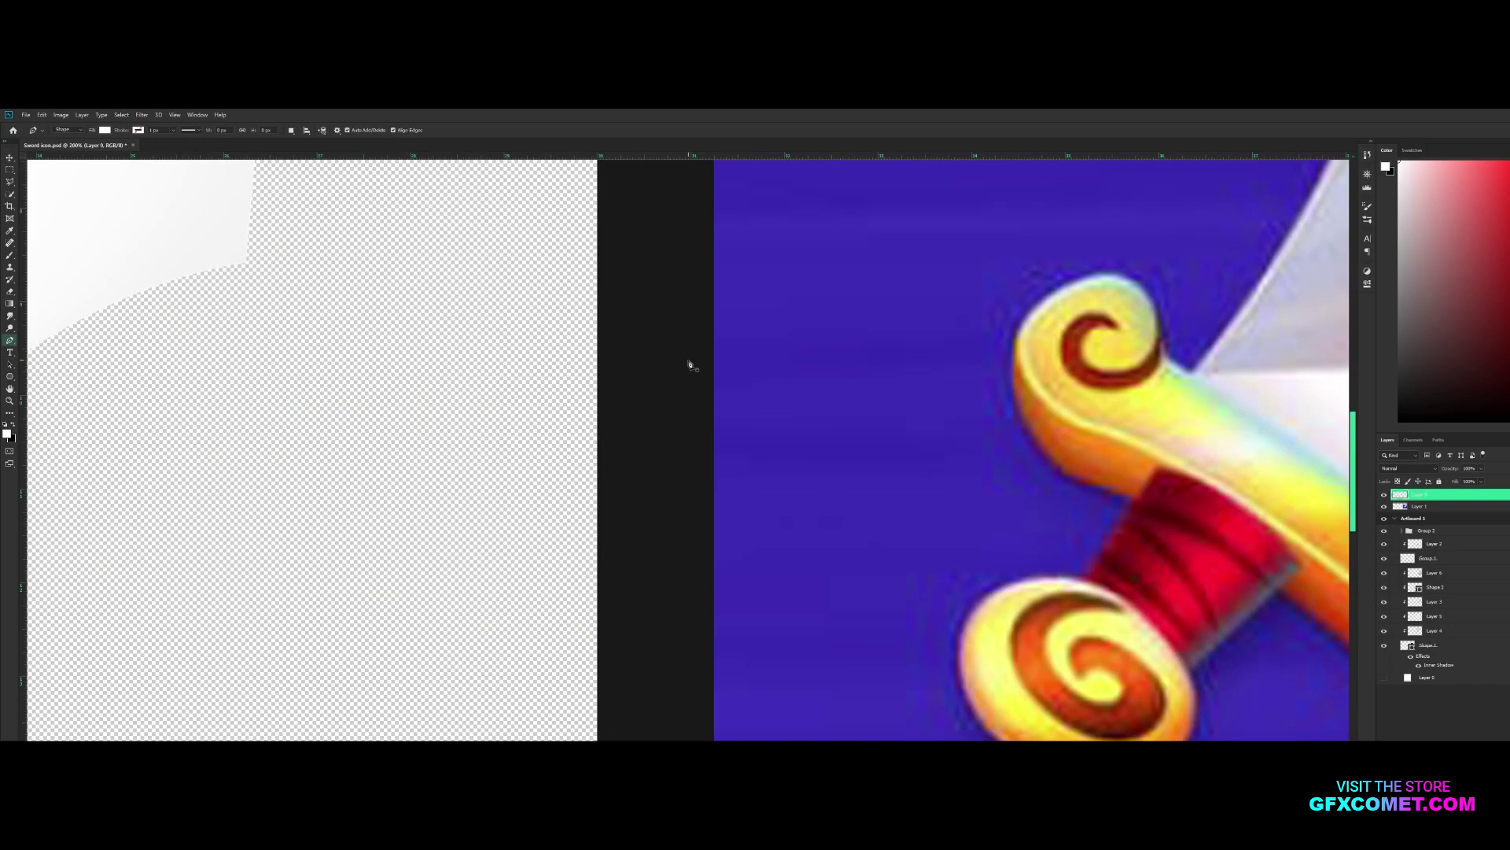
{"action": "left_click", "coordinate": [760, 536]}
{"action": "left_click", "coordinate": [869, 429]}
{"action": "left_click", "coordinate": [729, 328]}
{"action": "key", "text": "v"}
{"action": "left_click_drag", "start_coordinate": [668, 324], "coordinate": [416, 298]}
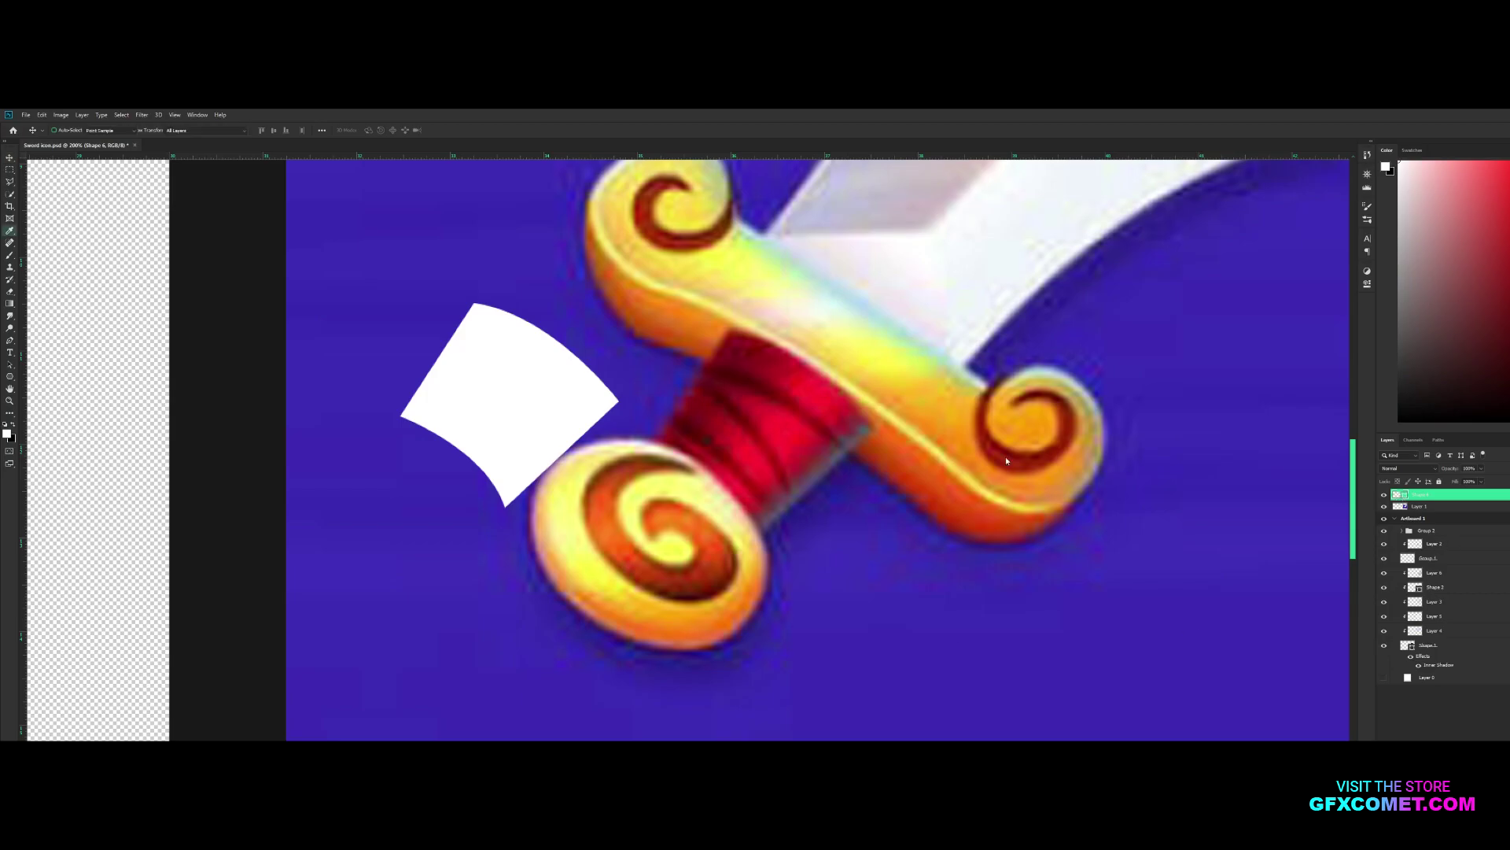
Fill the grip red and paint dark and light shading on a clipped Overlay layer, duplicated at reduced opacity
{"action": "key", "text": "alt+BackSpace"}
{"action": "key", "text": "ctrl+shift+alt+n"}
{"action": "key", "text": "b"}
{"action": "mouse_move", "coordinate": [565, 362]}
{"action": "left_mouse_down"}
{"action": "mouse_move", "coordinate": [468, 477]}
{"action": "mouse_move", "coordinate": [506, 422]}
{"action": "left_mouse_up"}
{"action": "key", "text": "x"}
{"action": "left_click_drag", "start_coordinate": [477, 313], "coordinate": [428, 630]}
{"action": "key", "text": "h"}
{"action": "key", "text": "v"}
{"action": "key", "text": "shift+alt+o"}
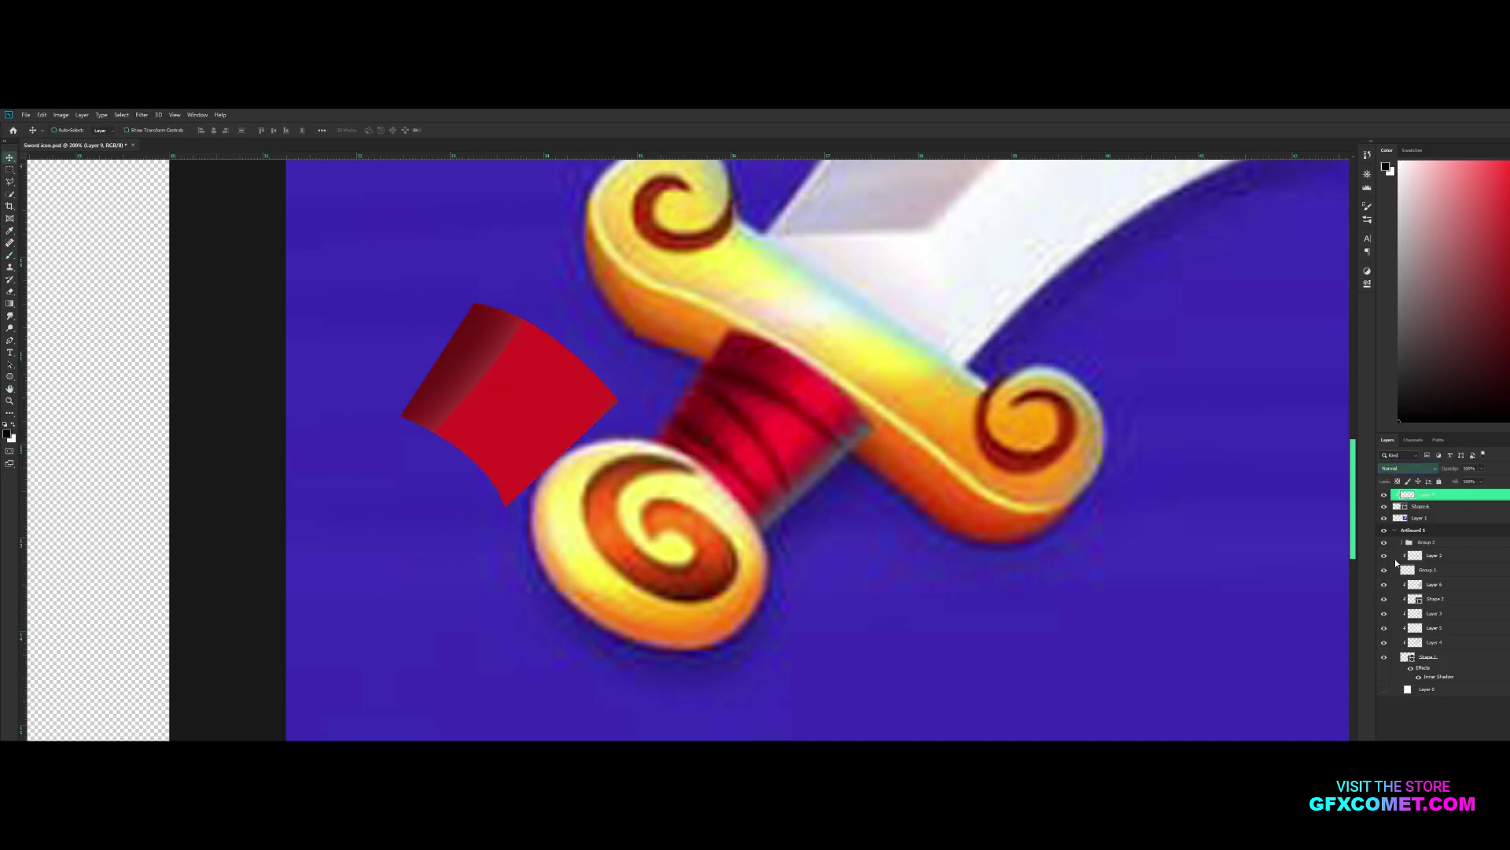
{"action": "key", "text": "ctrl+j"}
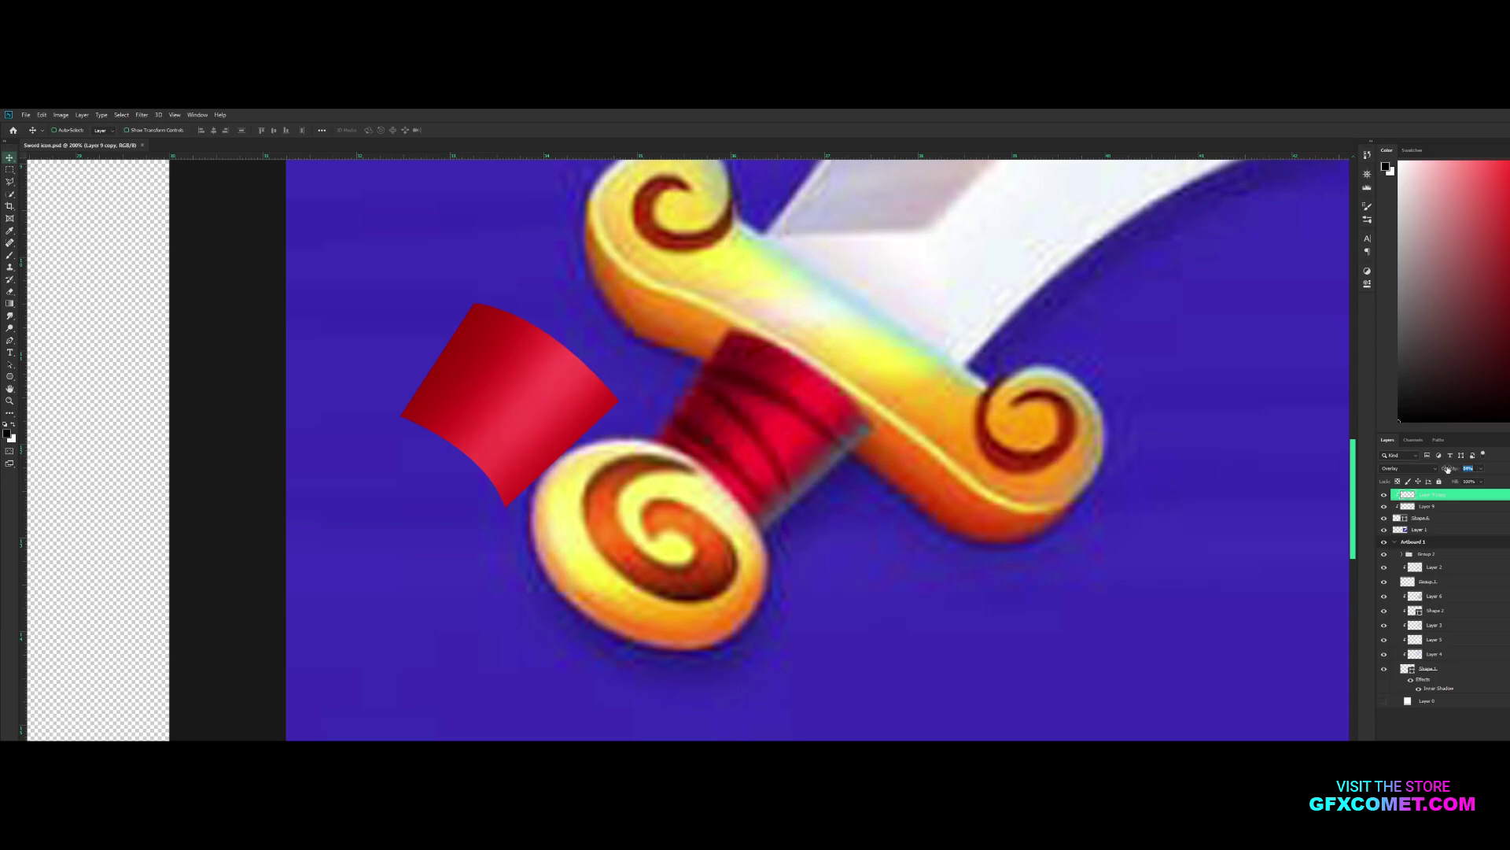
Paint a white highlight along the grip on a new clipped Overlay layer at 53% opacity and add Bevel & Emboss to the grip shape
{"action": "key", "text": "ctrl+shift+alt+n"}
{"action": "key", "text": "b"}
{"action": "key", "text": "x"}
{"action": "mouse_move", "coordinate": [582, 378]}
{"action": "left_mouse_down"}
{"action": "mouse_move", "coordinate": [462, 465]}
{"action": "mouse_move", "coordinate": [598, 357]}
{"action": "left_mouse_up"}
{"action": "key", "text": "v"}
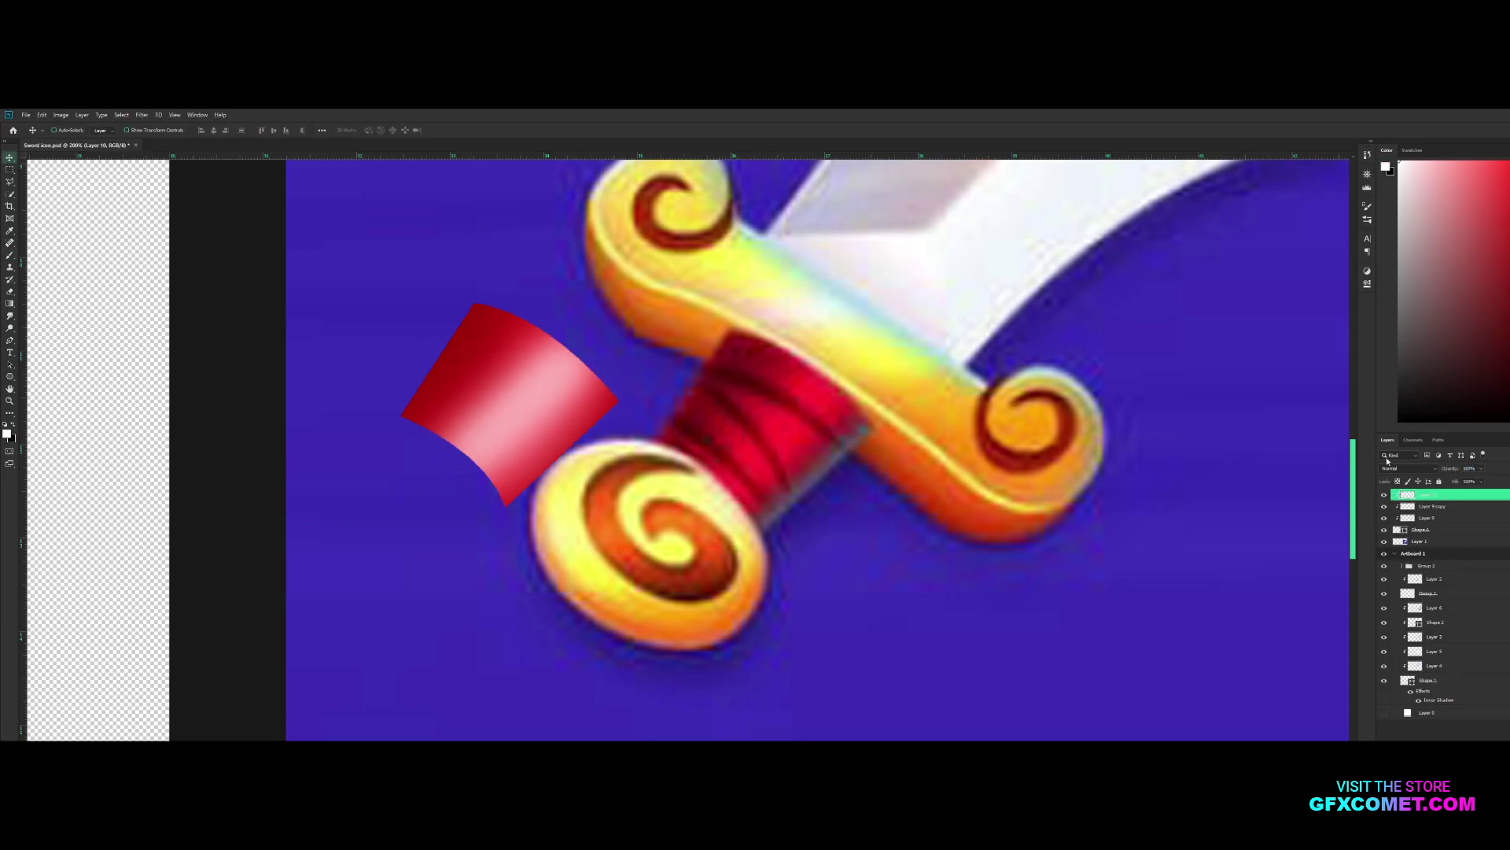
{"action": "key", "text": "shift+alt+o"}
{"action": "key", "text": "5"}
{"action": "key", "text": "3"}
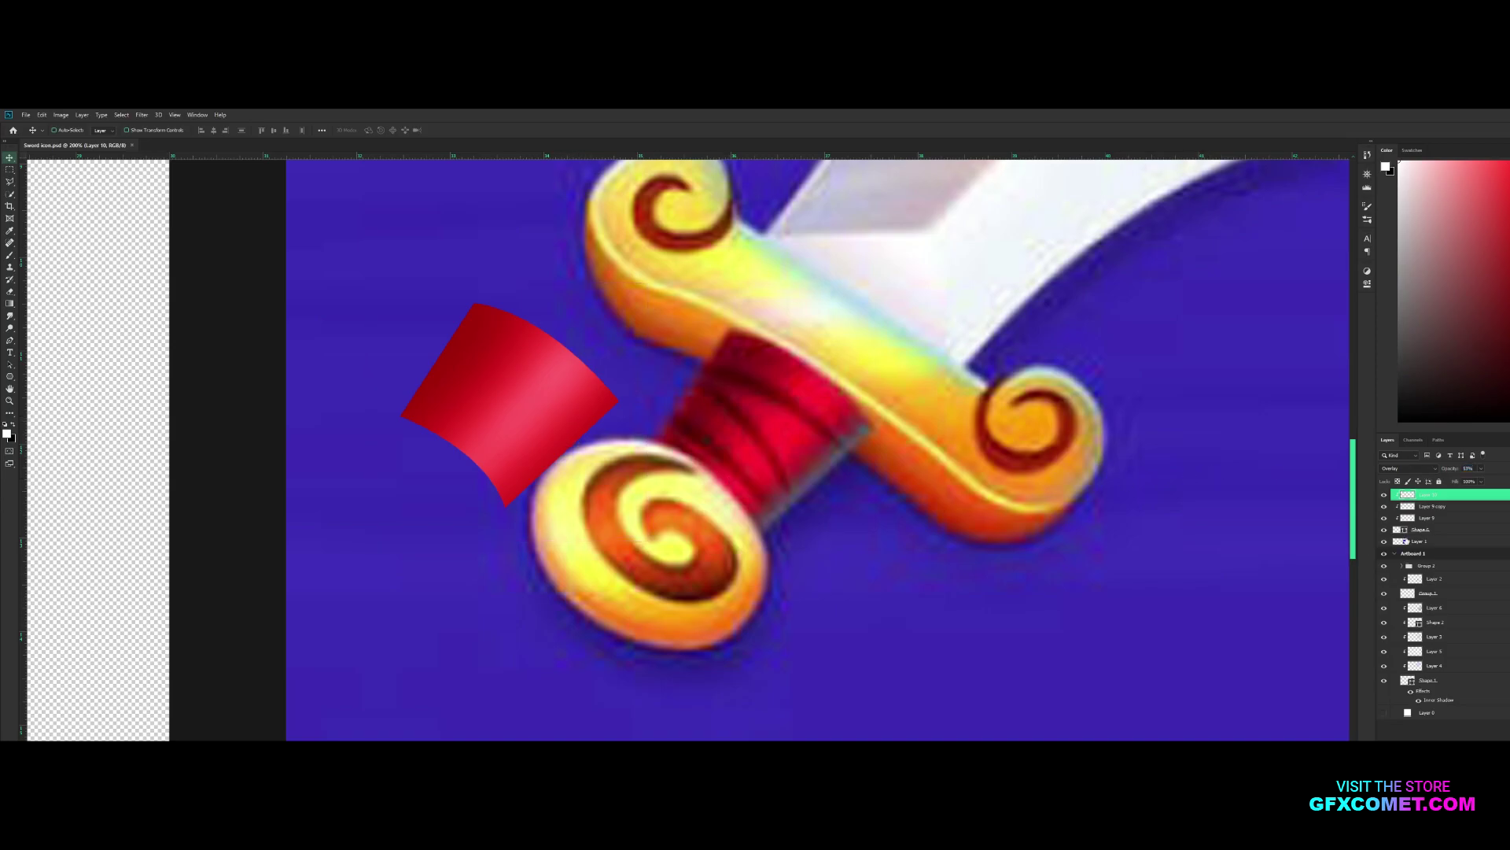
{"action": "left_click", "coordinate": [622, 445], "text": "ctrl"}
{"action": "key", "text": "h"}
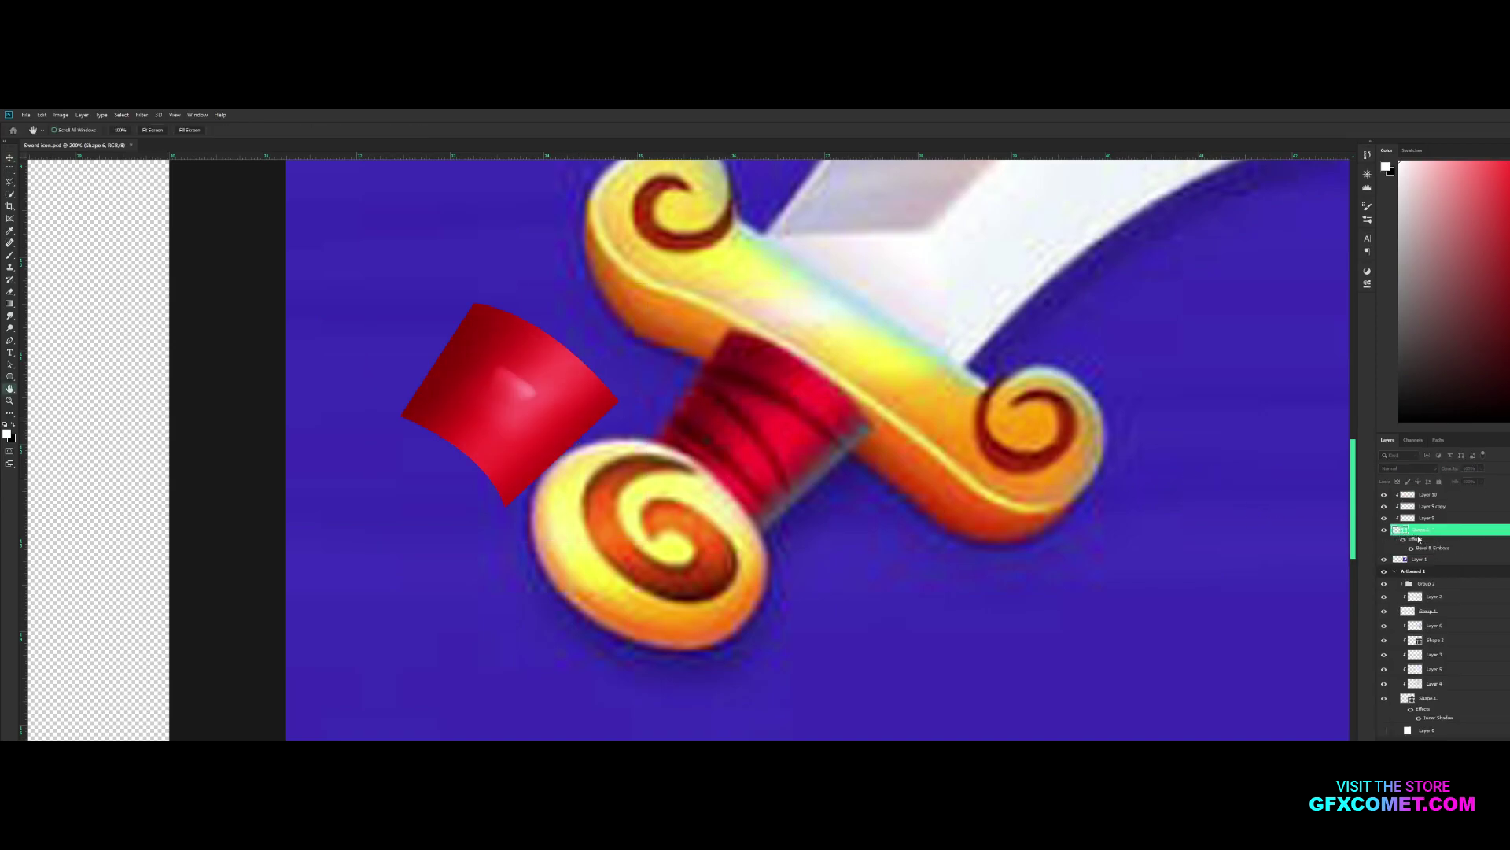
Try to paint thin dark red wrap lines across the grip with a small brush on a new clipped layer
{"action": "key", "text": "ctrl+shift+alt+n"}
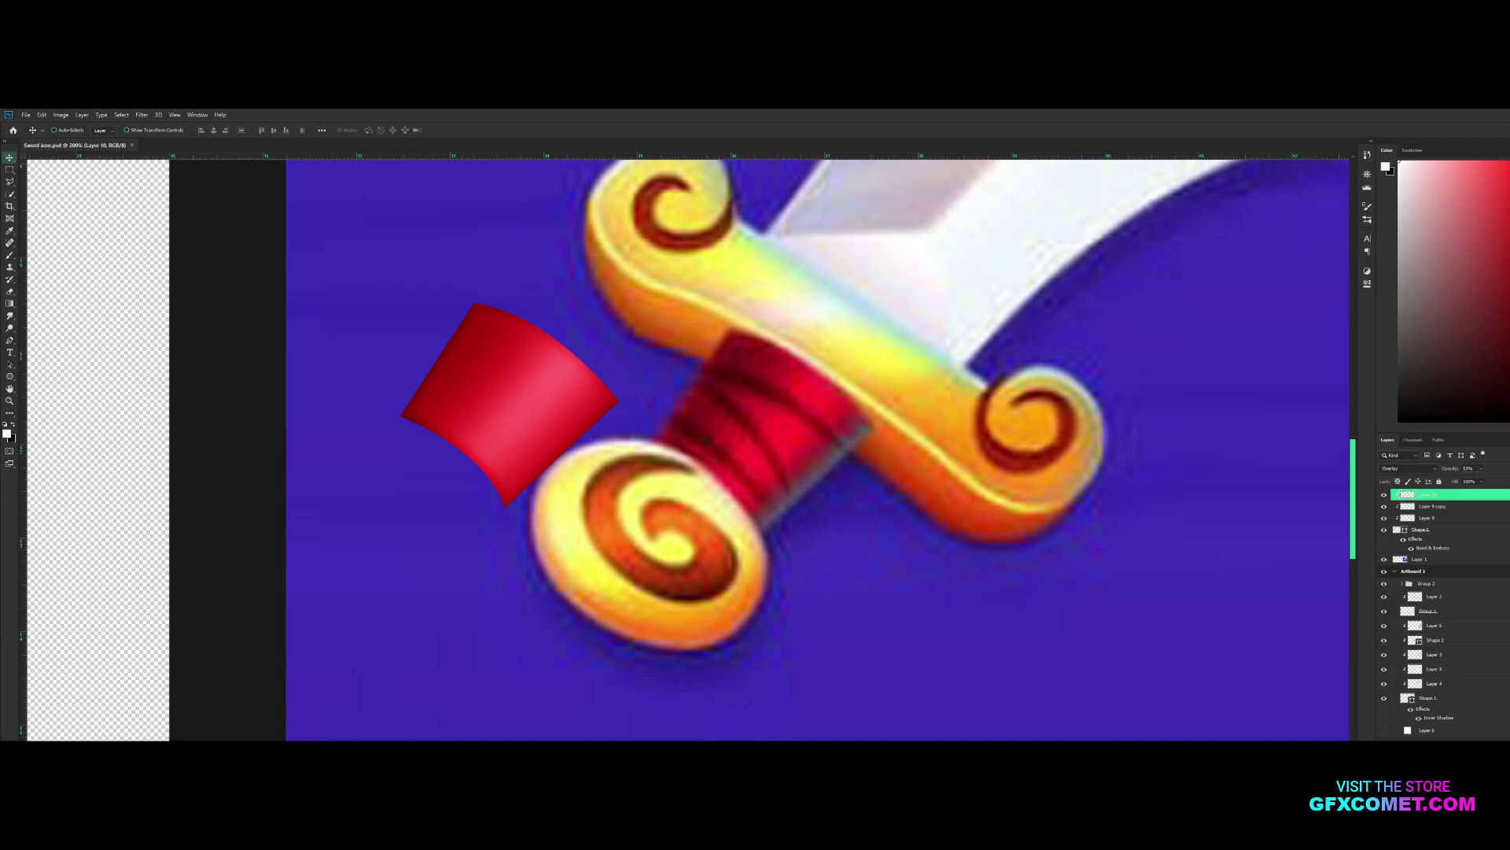
{"action": "key", "text": "p"}
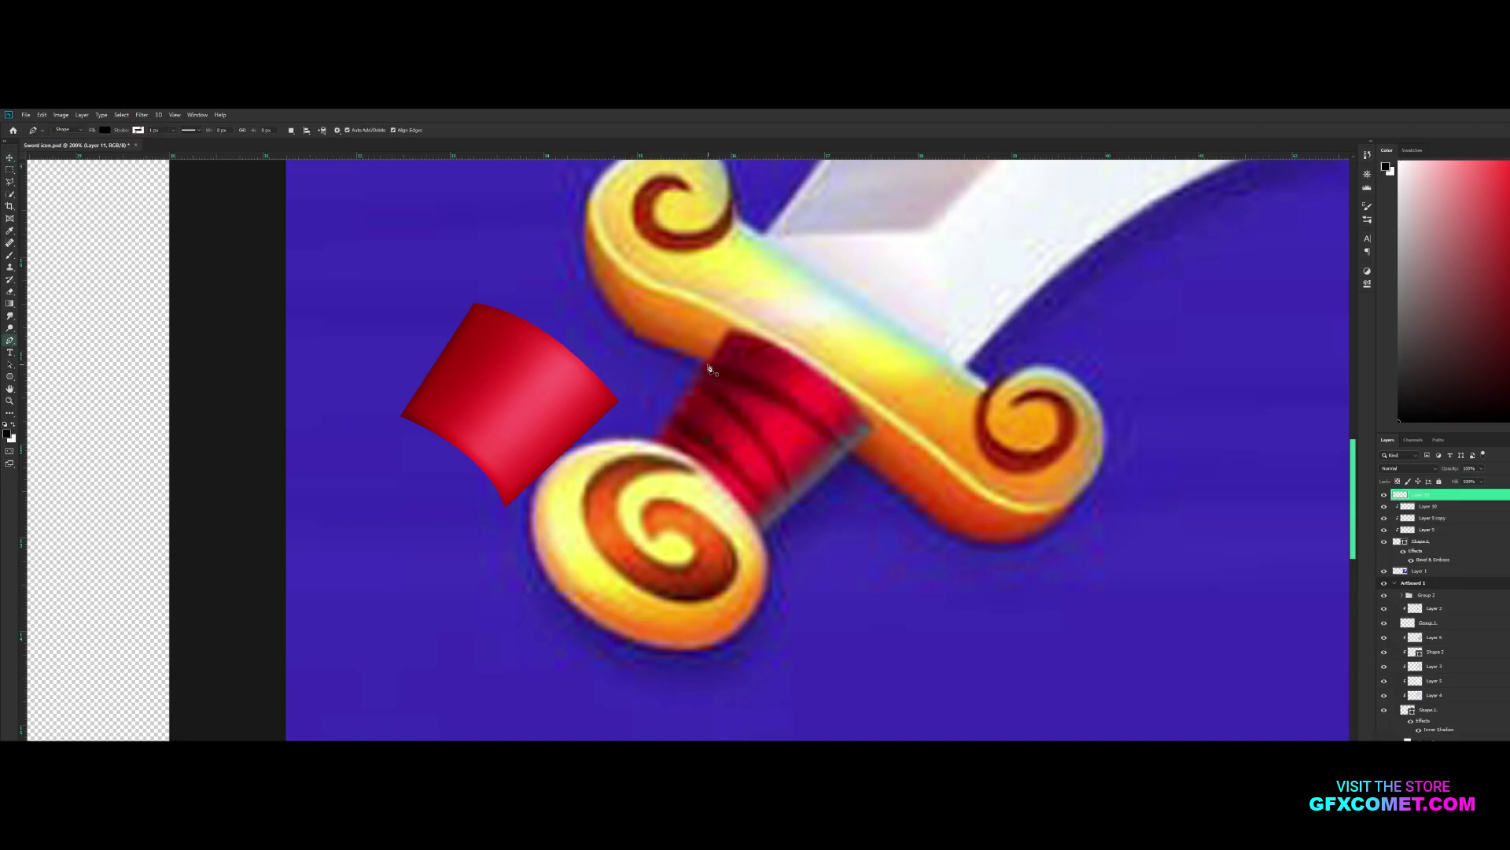
{"action": "key", "text": "ctrl+z"}
{"action": "key", "text": "b"}
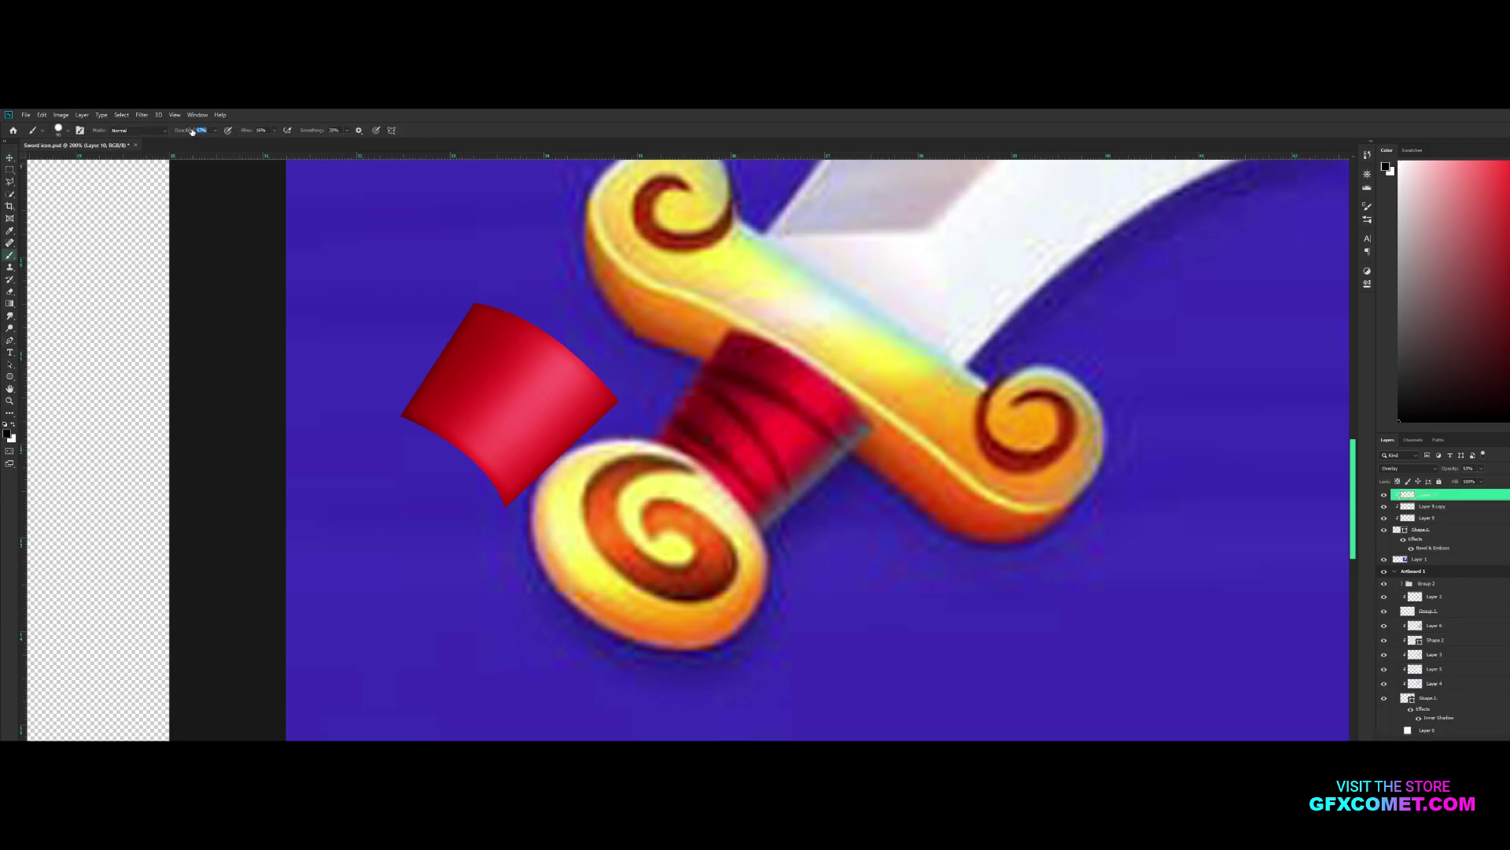
{"action": "key", "text": "bracketleft"}
{"action": "key", "text": "bracketleft"}
{"action": "key", "text": "bracketleft"}
{"action": "key", "text": "bracketleft"}
{"action": "key", "text": "bracketleft"}
{"action": "key", "text": "bracketleft"}
{"action": "key", "text": "bracketleft"}
{"action": "key", "text": "bracketleft"}
{"action": "key", "text": "ctrl+shift+alt+n"}
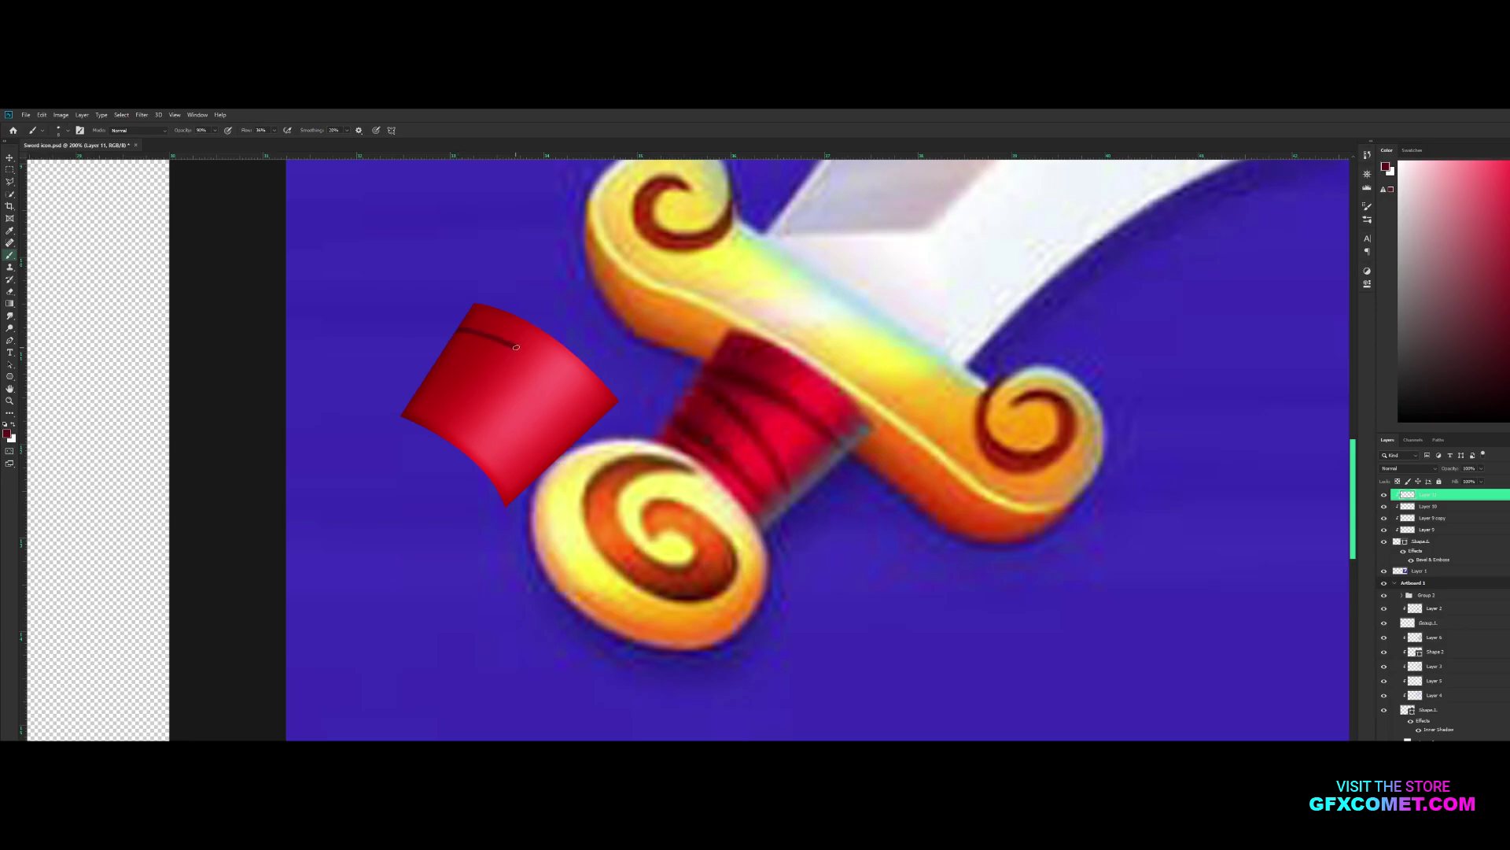
{"action": "key", "text": "ctrl+z"}
{"action": "key", "text": "ctrl+plus"}
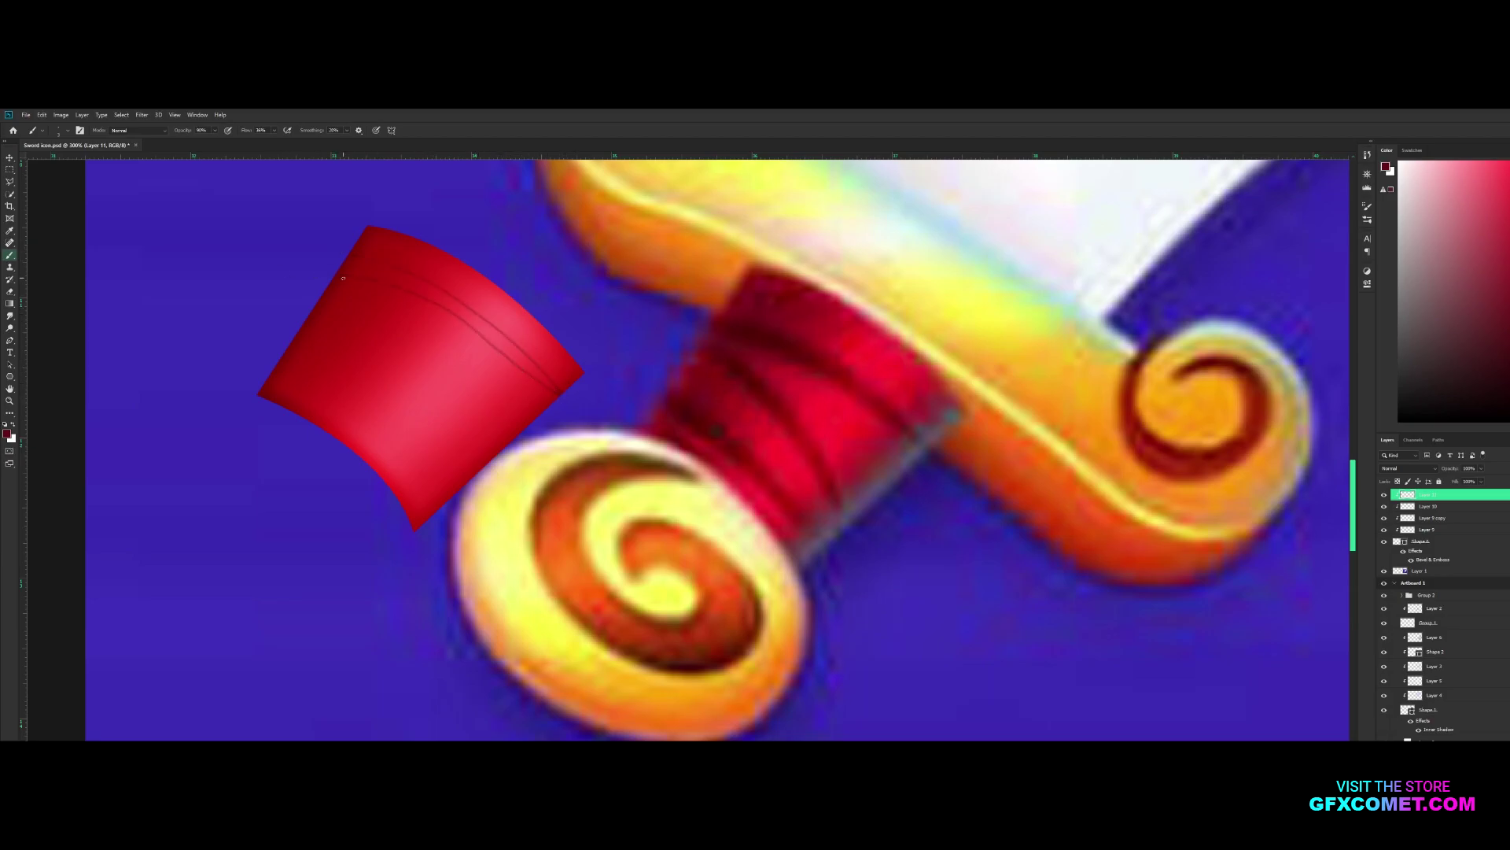
{"action": "key", "text": "ctrl+t"}
{"action": "key", "text": "Escape"}
{"action": "key", "text": "ctrl+z"}
Trace a curved dark red band across the upper part of the grip with the Pen tool and clip it to the grip
{"action": "key", "text": "ctrl+shift+alt+n"}
{"action": "key", "text": "p"}
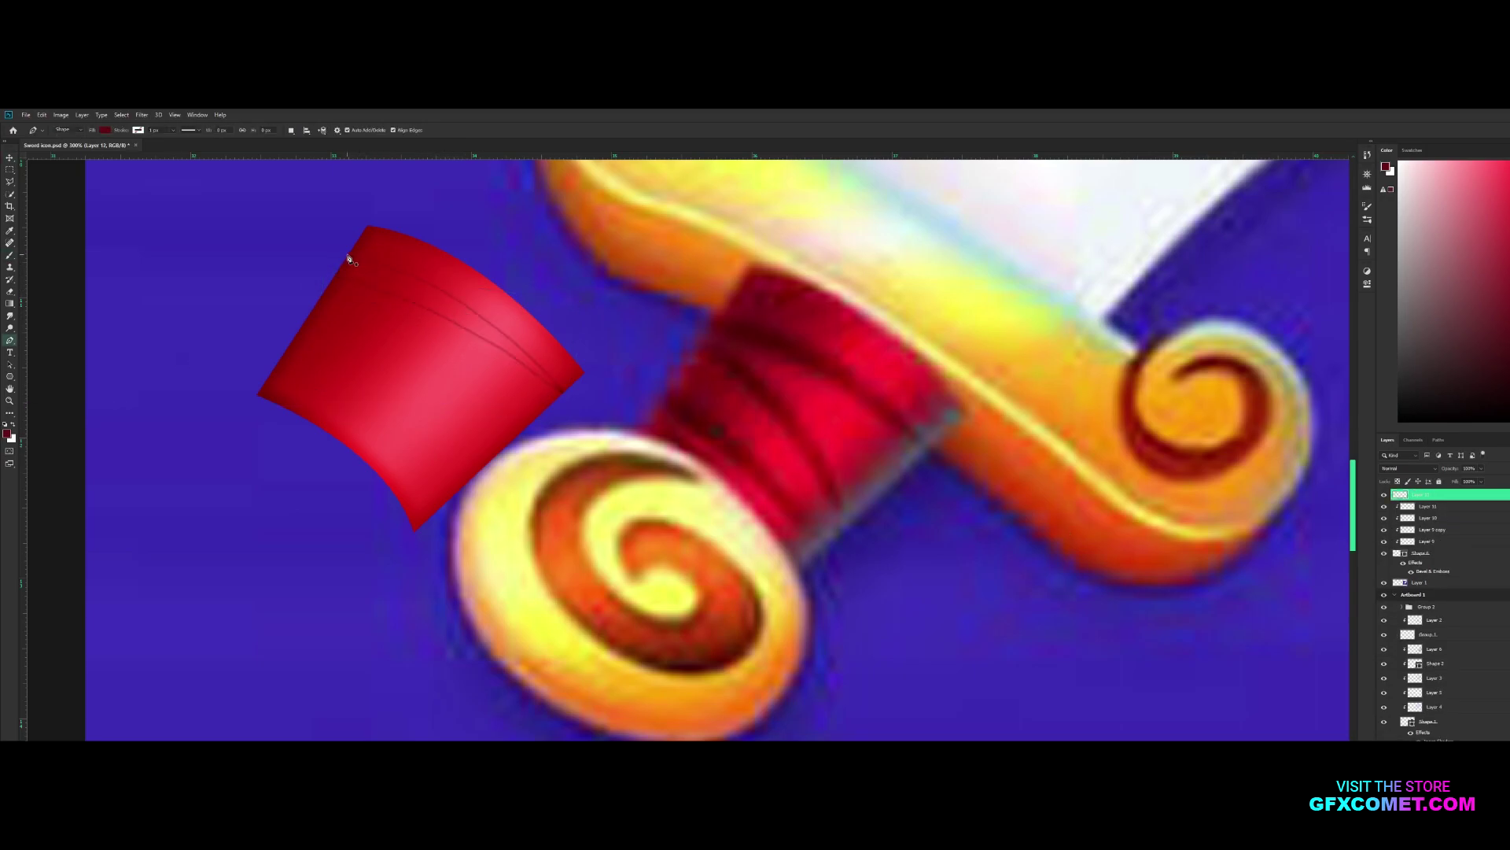
{"action": "left_click_drag", "start_coordinate": [645, 503], "coordinate": [645, 503]}
{"action": "left_click", "coordinate": [567, 393], "text": "alt"}
{"action": "left_click", "coordinate": [308, 275]}
{"action": "left_click", "coordinate": [347, 254]}
{"action": "key", "text": "v"}
{"action": "key", "text": "ctrl+alt+g"}
Add Inner Shadow and Outer Glow to the band and toggle the grip's Bevel & Emboss to compare
{"action": "left_click", "coordinate": [1447, 498]}
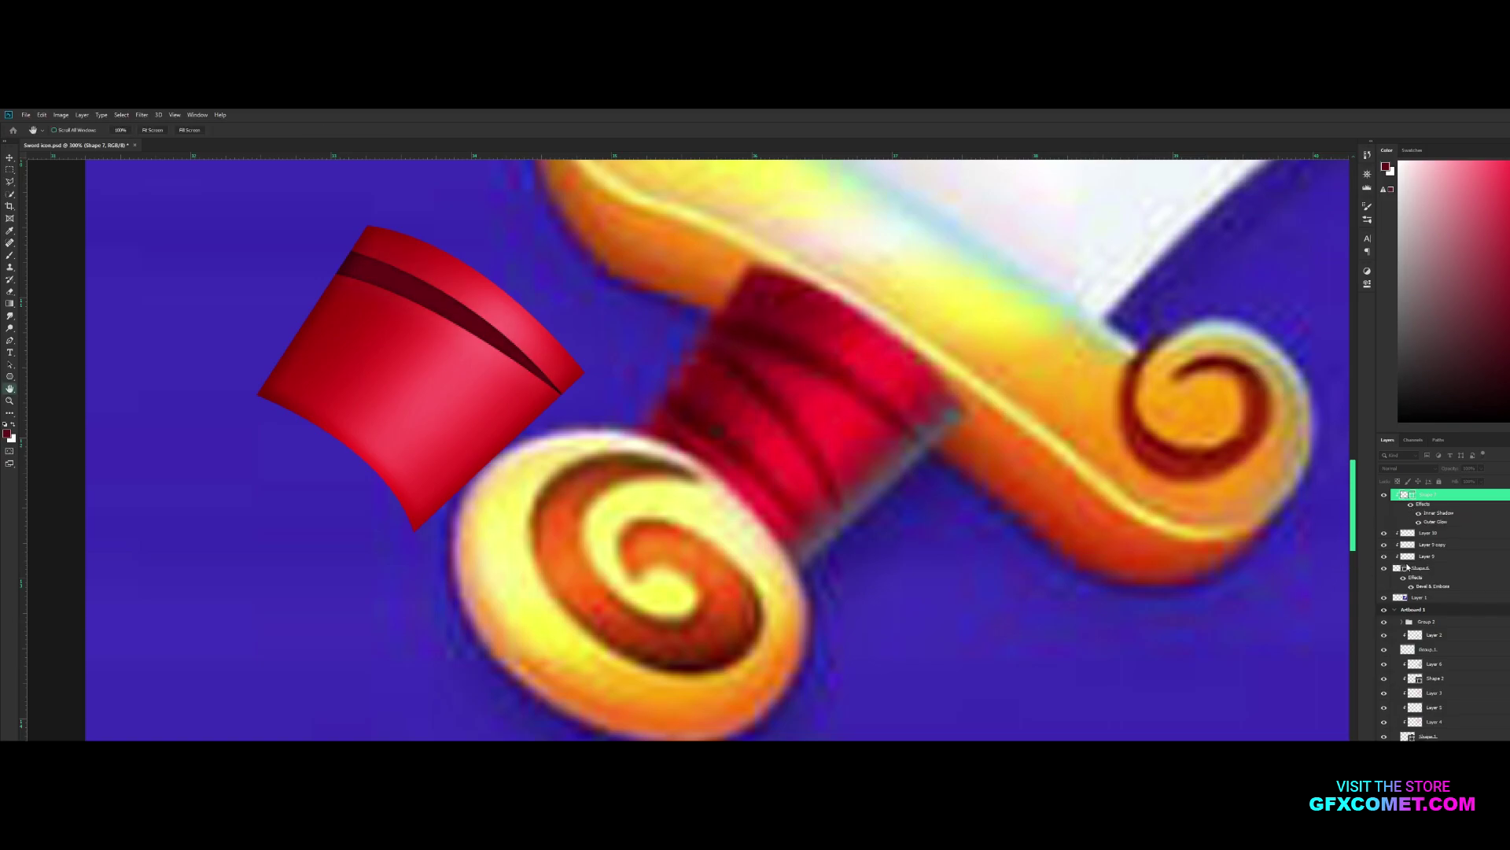
{"action": "left_click", "coordinate": [1404, 578]}
{"action": "left_click", "coordinate": [1404, 579]}
Duplicate the band twice with a repeated rotation so three dark wraps cross the grip
{"action": "key", "text": "ctrl+t"}
{"action": "left_click_drag", "start_coordinate": [589, 277], "coordinate": [593, 285]}
{"action": "key", "text": "Return"}
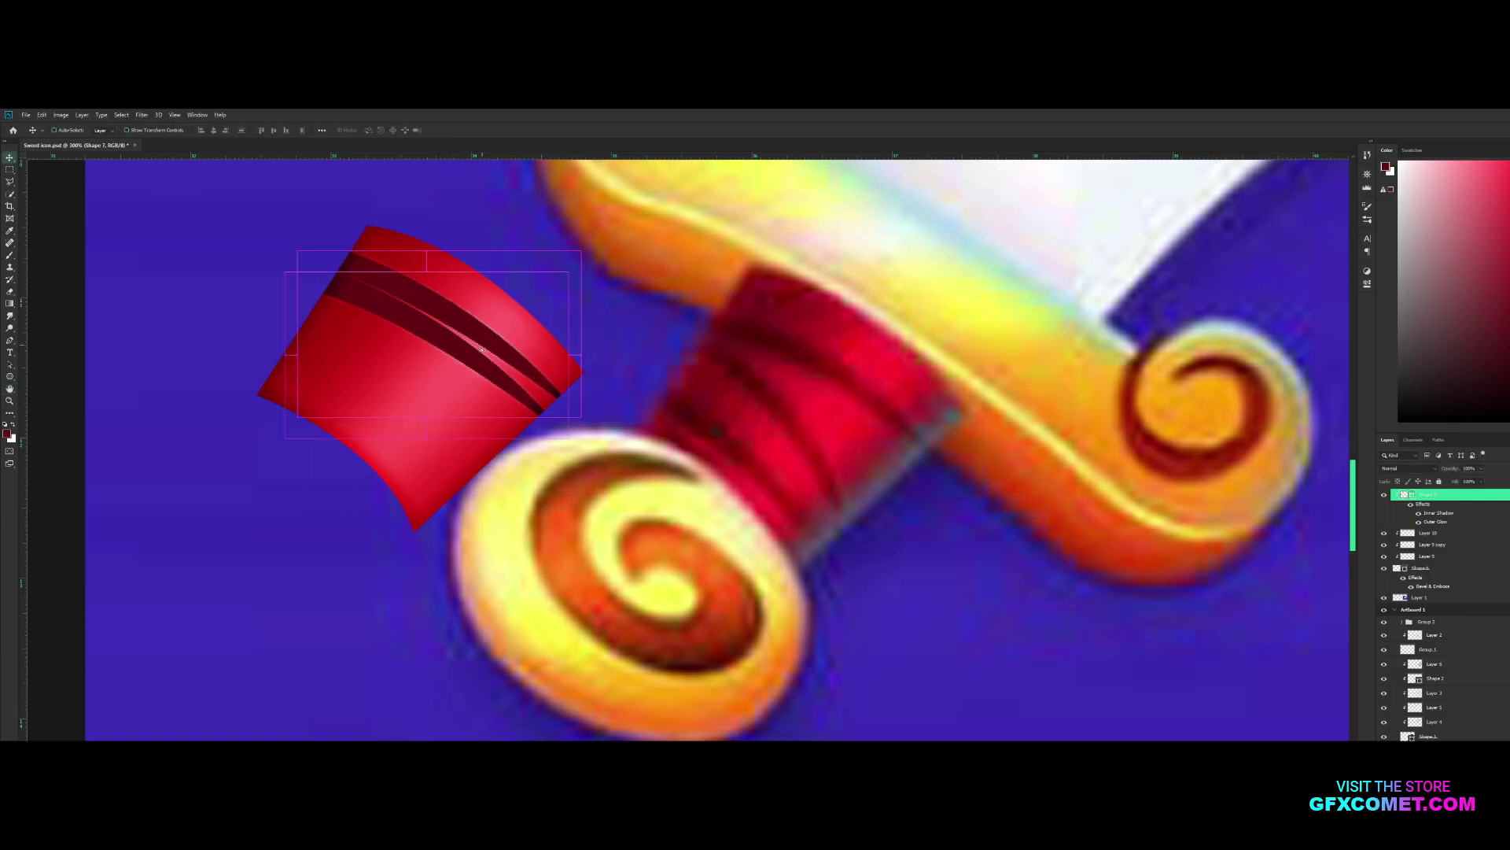
{"action": "key", "text": "ctrl+shift+alt+t"}
{"action": "key", "text": "ctrl+shift+alt+t"}
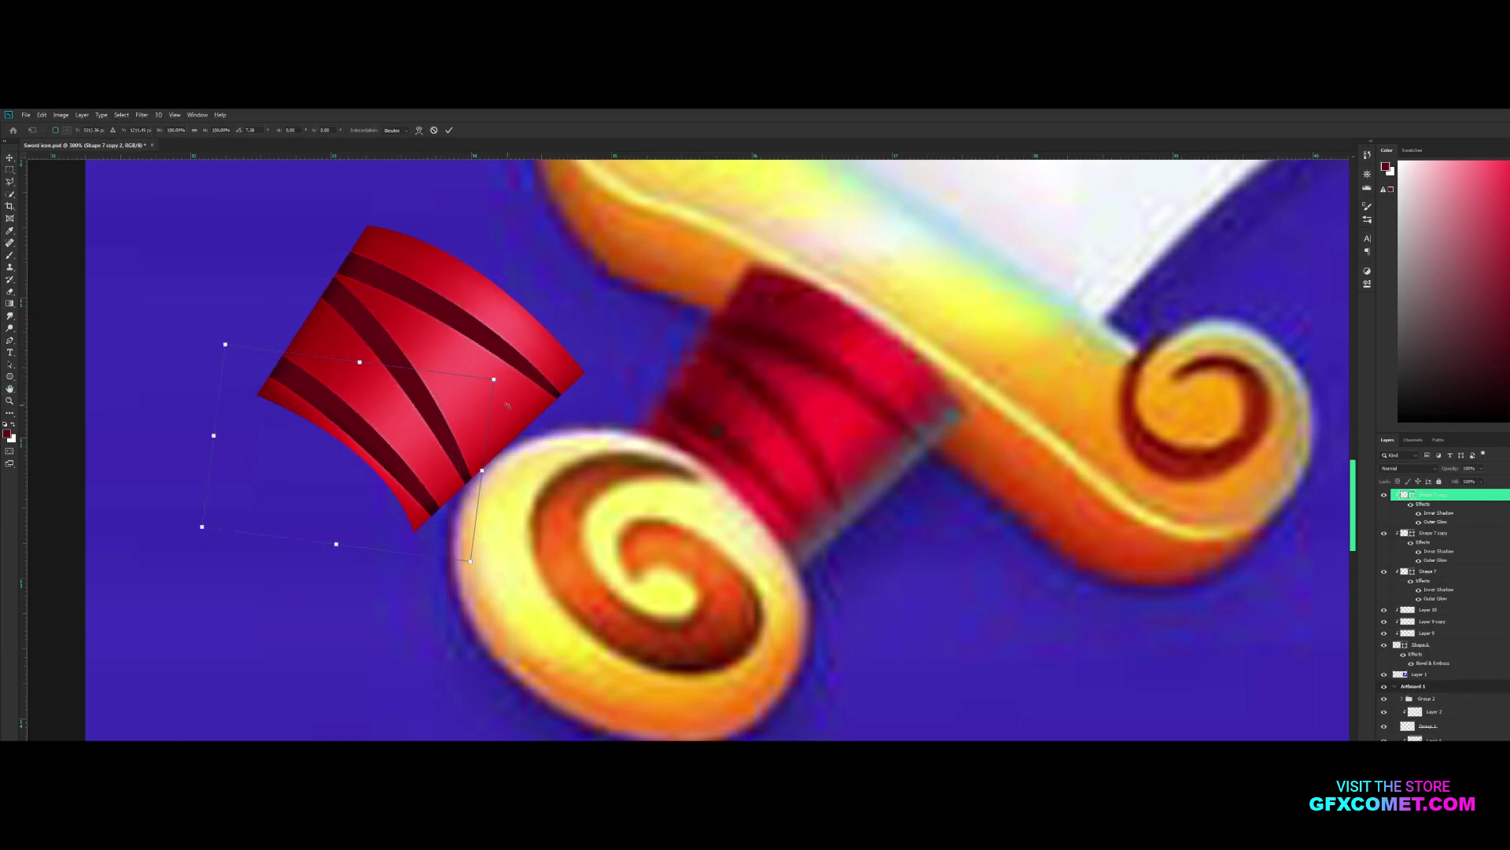
Lower the opacity of all three wrap bands together
{"action": "left_click", "coordinate": [1427, 571], "text": "shift"}
{"action": "left_click_drag", "start_coordinate": [1446, 469], "coordinate": [1438, 470]}
{"action": "key", "text": "ctrl+minus"}
{"action": "key", "text": "ctrl+minus"}
{"action": "key", "text": "ctrl+minus"}
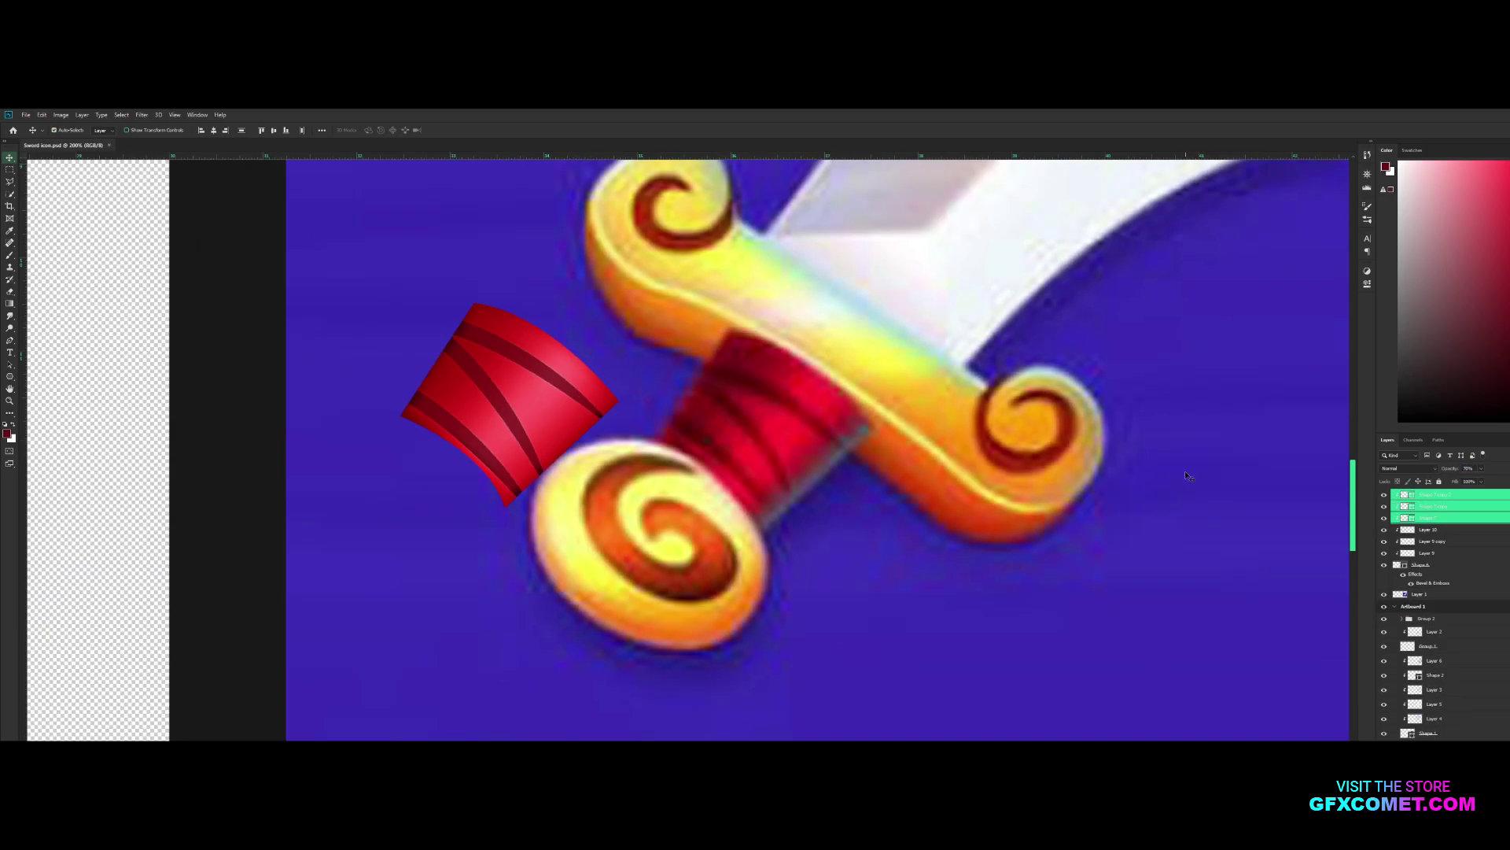
Group all the grip layers and move the group onto the artboard below the crossguard
{"action": "key", "text": "ctrl+g"}
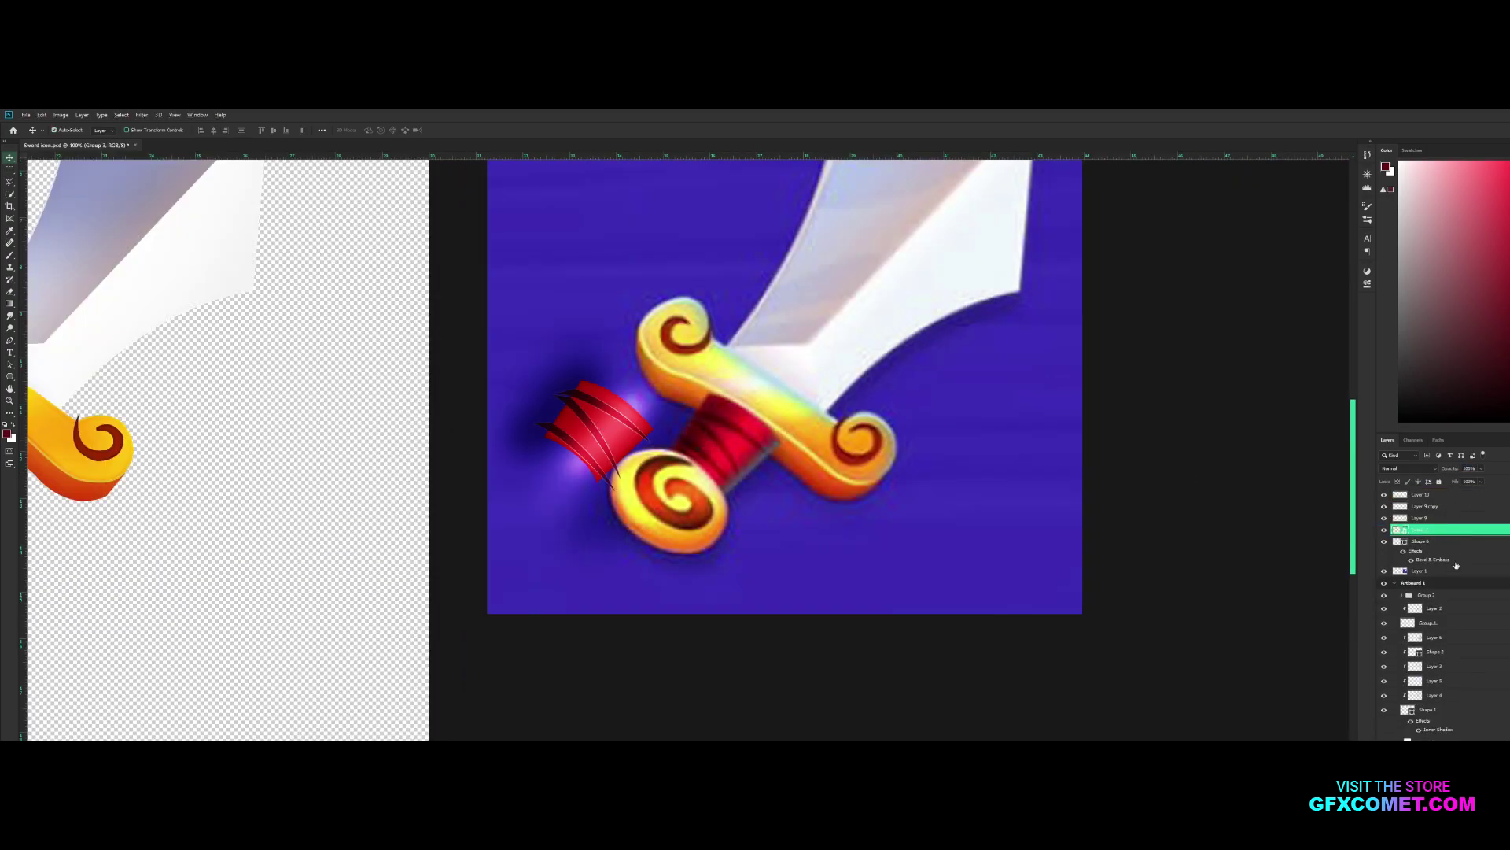
{"action": "left_click", "coordinate": [1420, 494], "text": "shift"}
{"action": "key", "text": "ctrl+g"}
{"action": "key", "text": "ctrl+minus"}
{"action": "left_click_drag", "start_coordinate": [747, 505], "coordinate": [281, 515]}
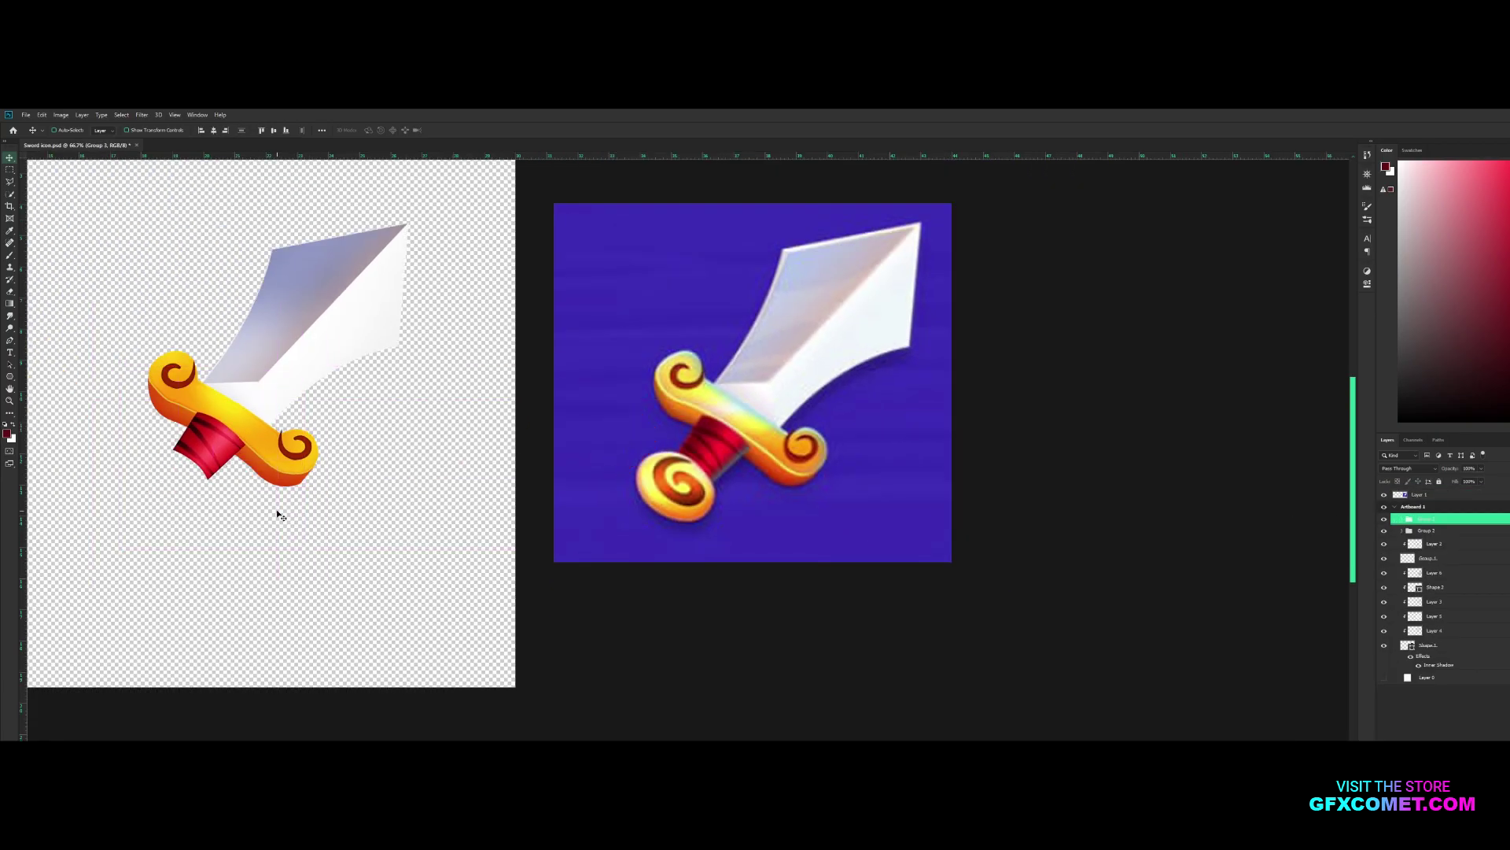
Move the grip group into the crossguard group, directly behind the guard's top face
{"action": "left_click", "coordinate": [1383, 518]}
{"action": "left_click", "coordinate": [1384, 518]}
{"action": "left_click", "coordinate": [1402, 530]}
{"action": "left_click", "coordinate": [1384, 573]}
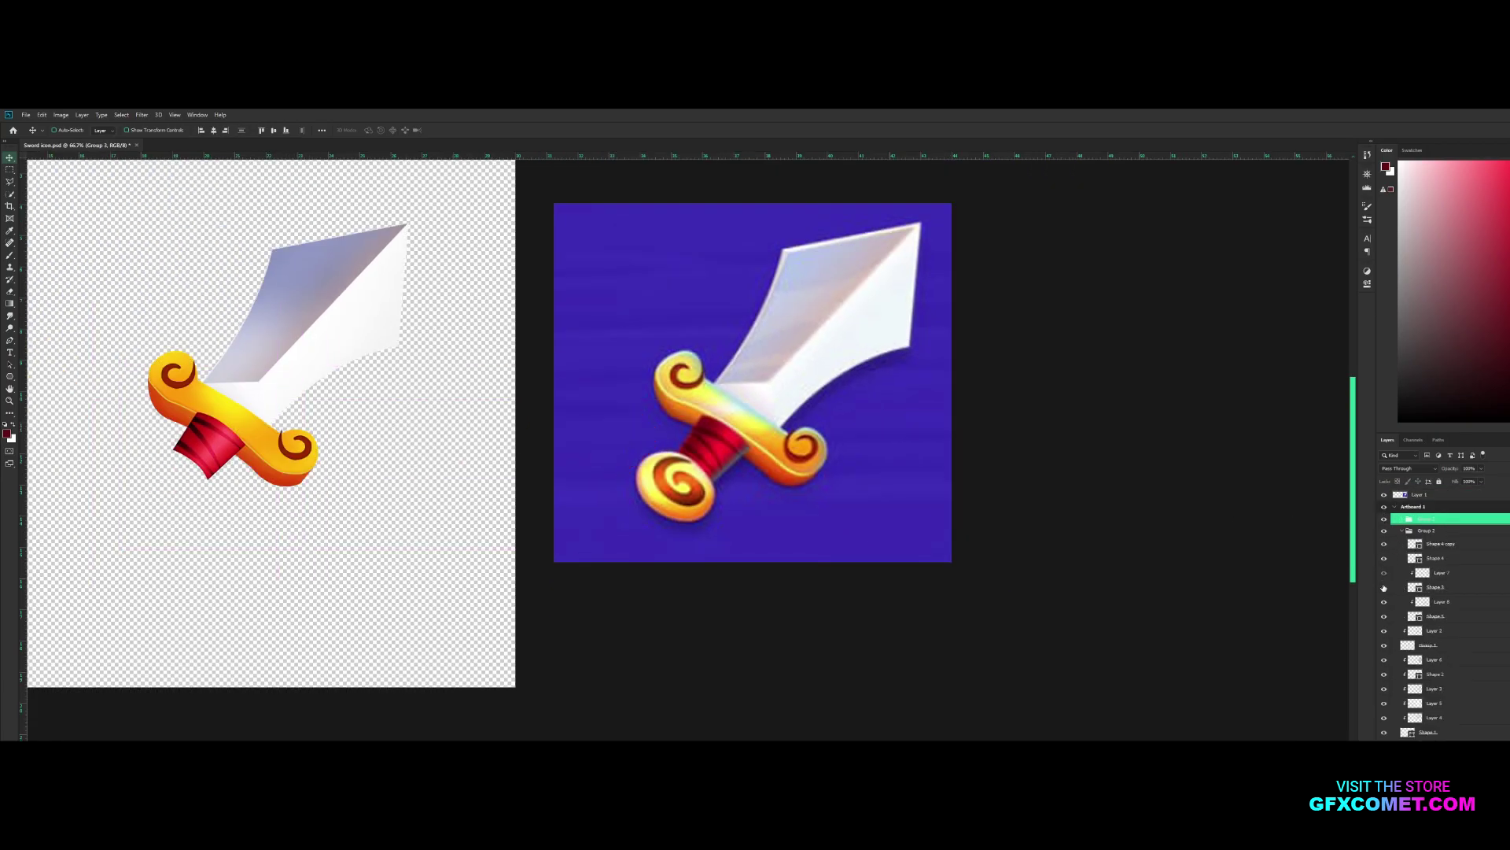
{"action": "left_click_drag", "start_coordinate": [1434, 592], "coordinate": [1433, 596]}
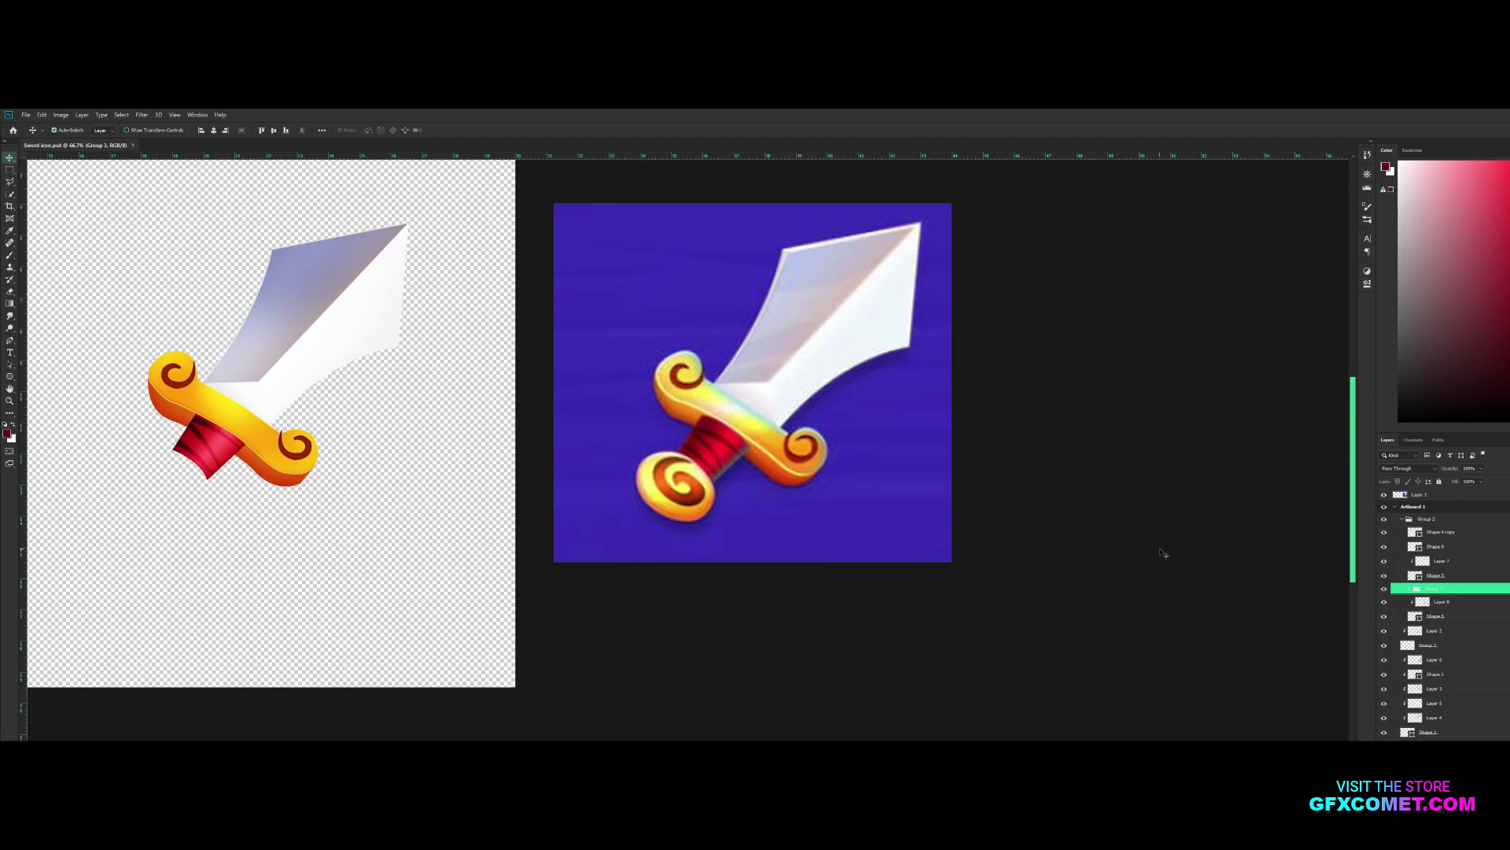
{"action": "key", "text": "space"}
{"action": "left_click_drag", "start_coordinate": [1162, 553], "coordinate": [1284, 632]}
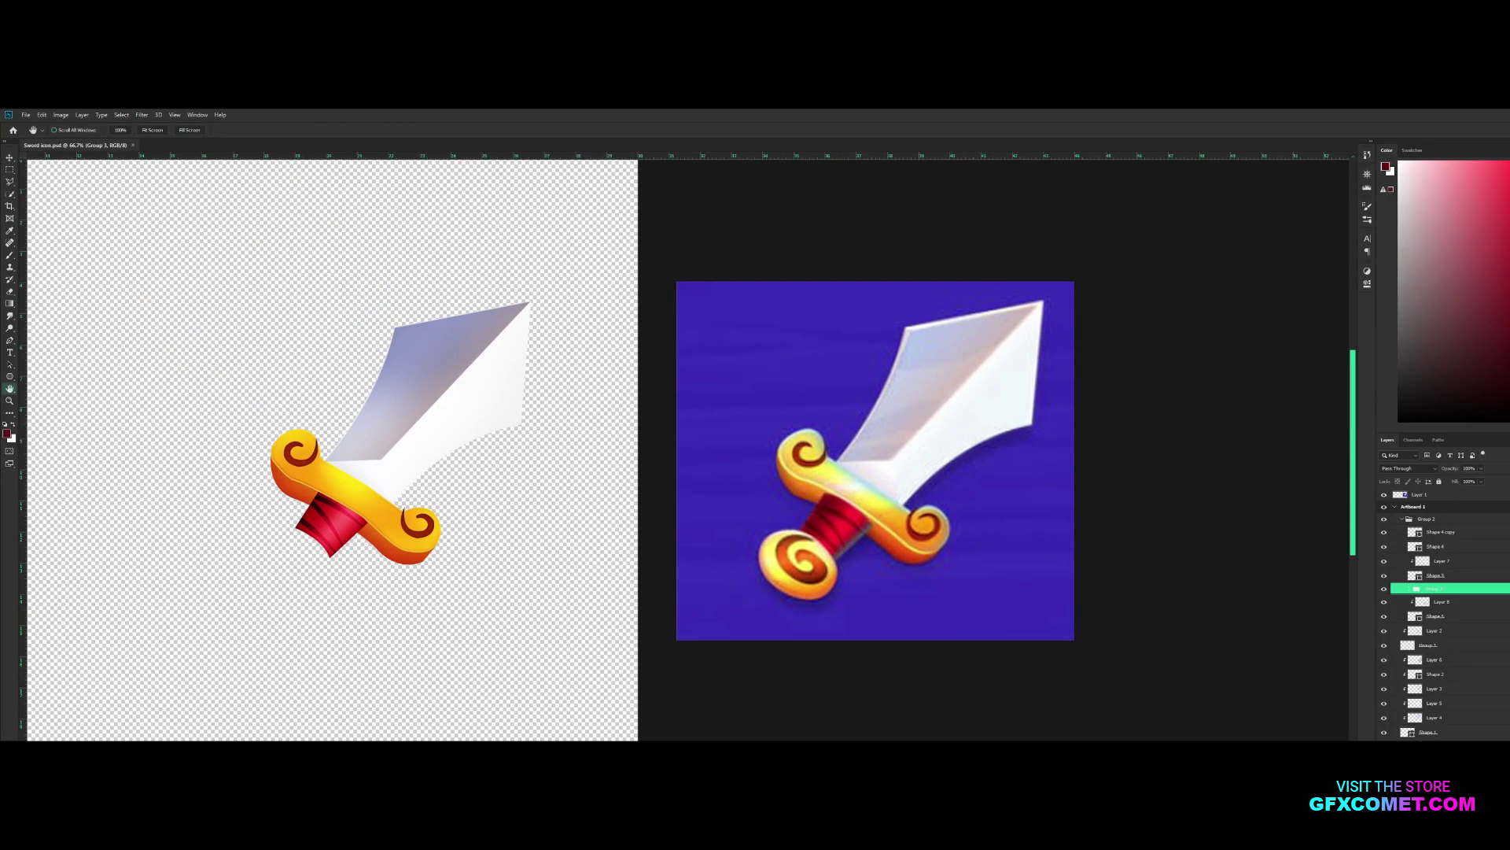
Trace the reference's oval pommel with the Pen tool on a new topmost layer, then move it beside the reference and make it light yellow
{"action": "left_click", "coordinate": [1439, 533]}
{"action": "key", "text": "ctrl+shift+alt+n"}
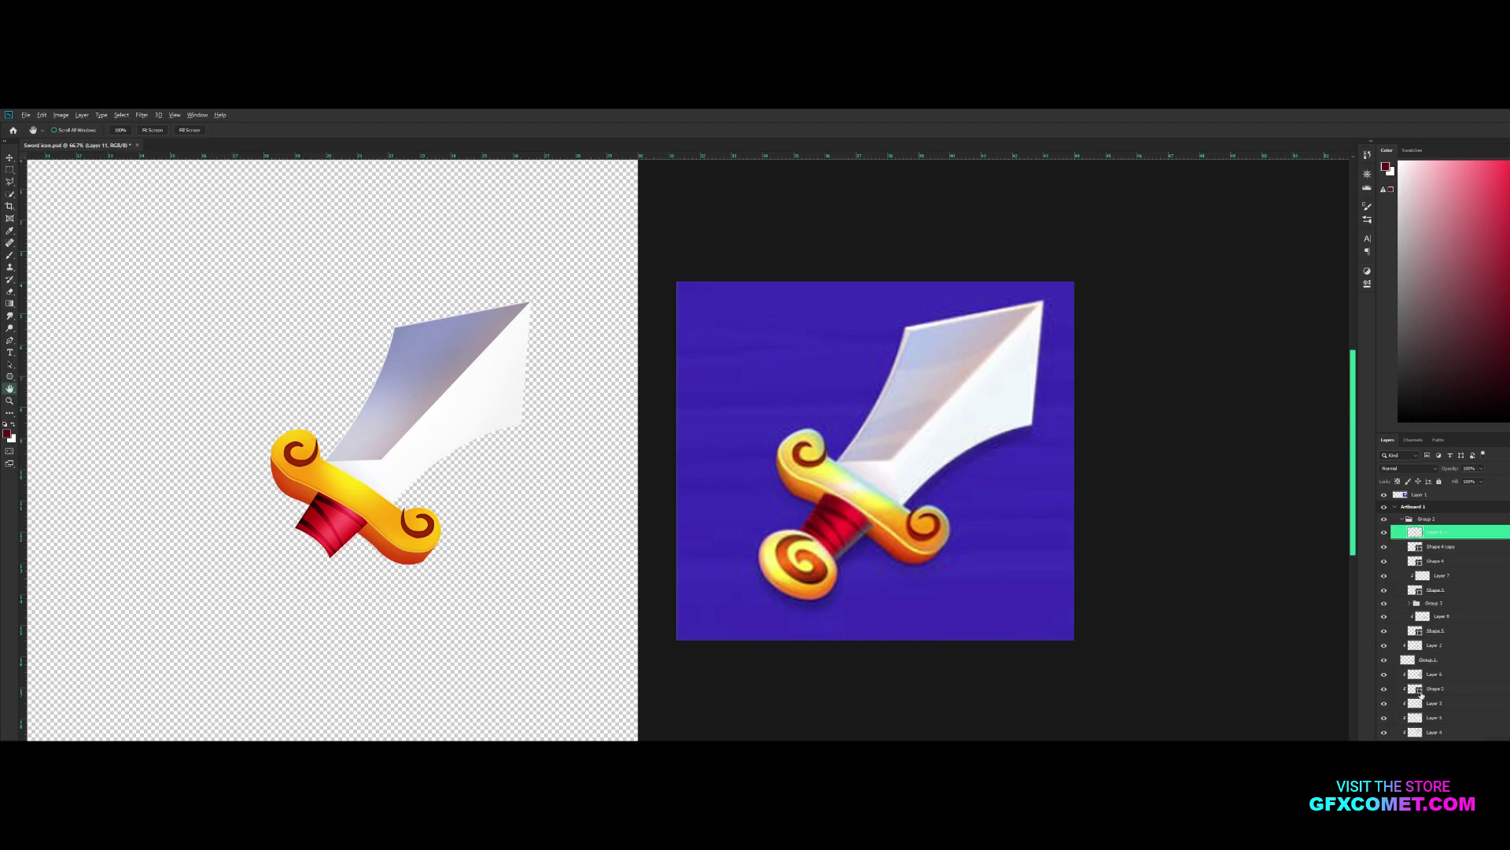
{"action": "scroll", "coordinate": [818, 551], "scroll_direction": "up", "scroll_amount": 3}
{"action": "key", "text": "p"}
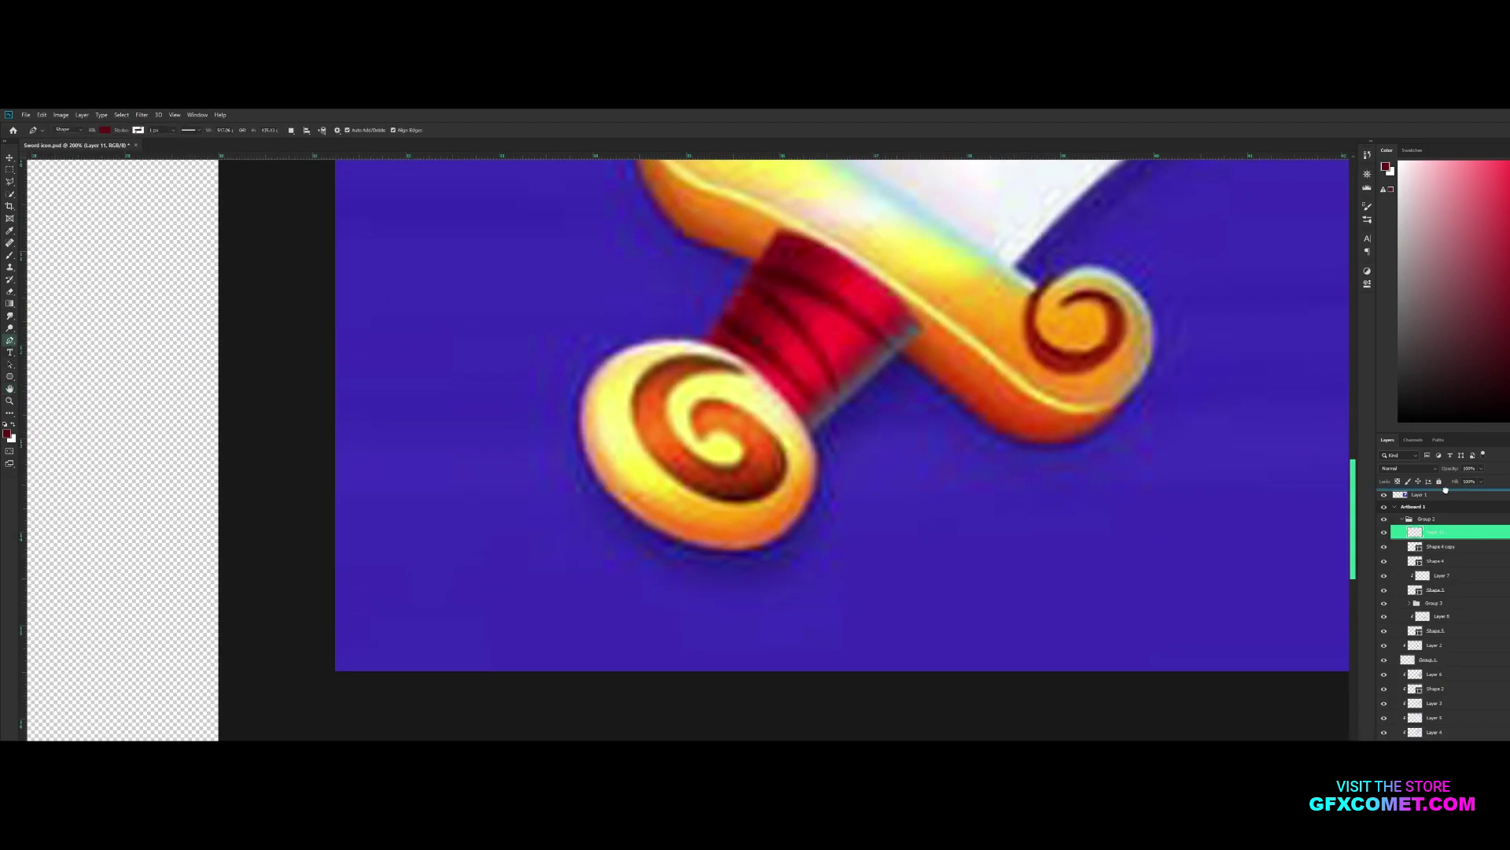
{"action": "key", "text": "ctrl+shift+bracketright"}
{"action": "left_click", "coordinate": [760, 375]}
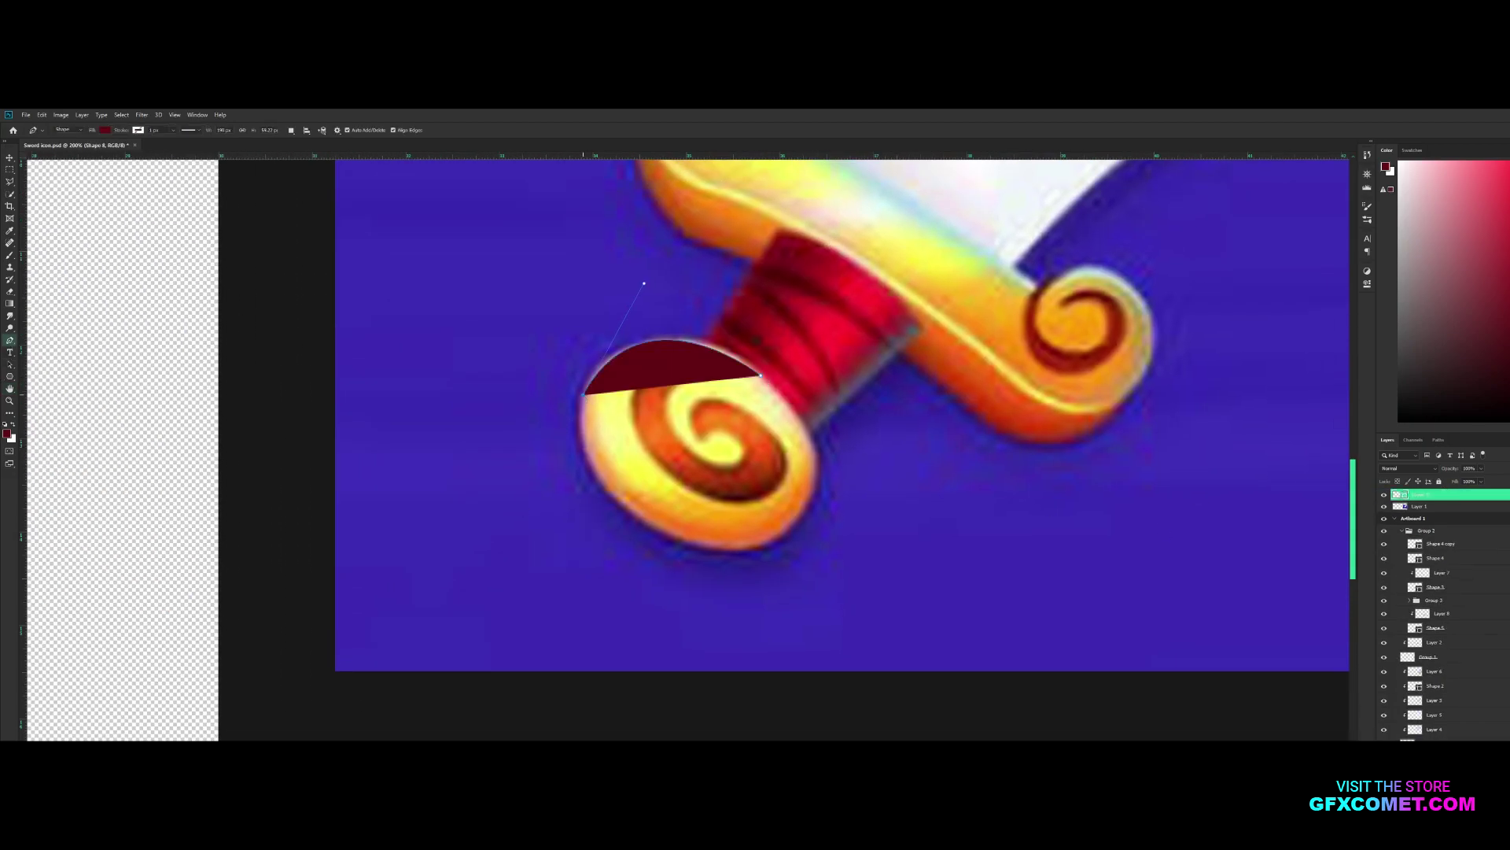
{"action": "left_click_drag", "start_coordinate": [694, 536], "coordinate": [779, 533]}
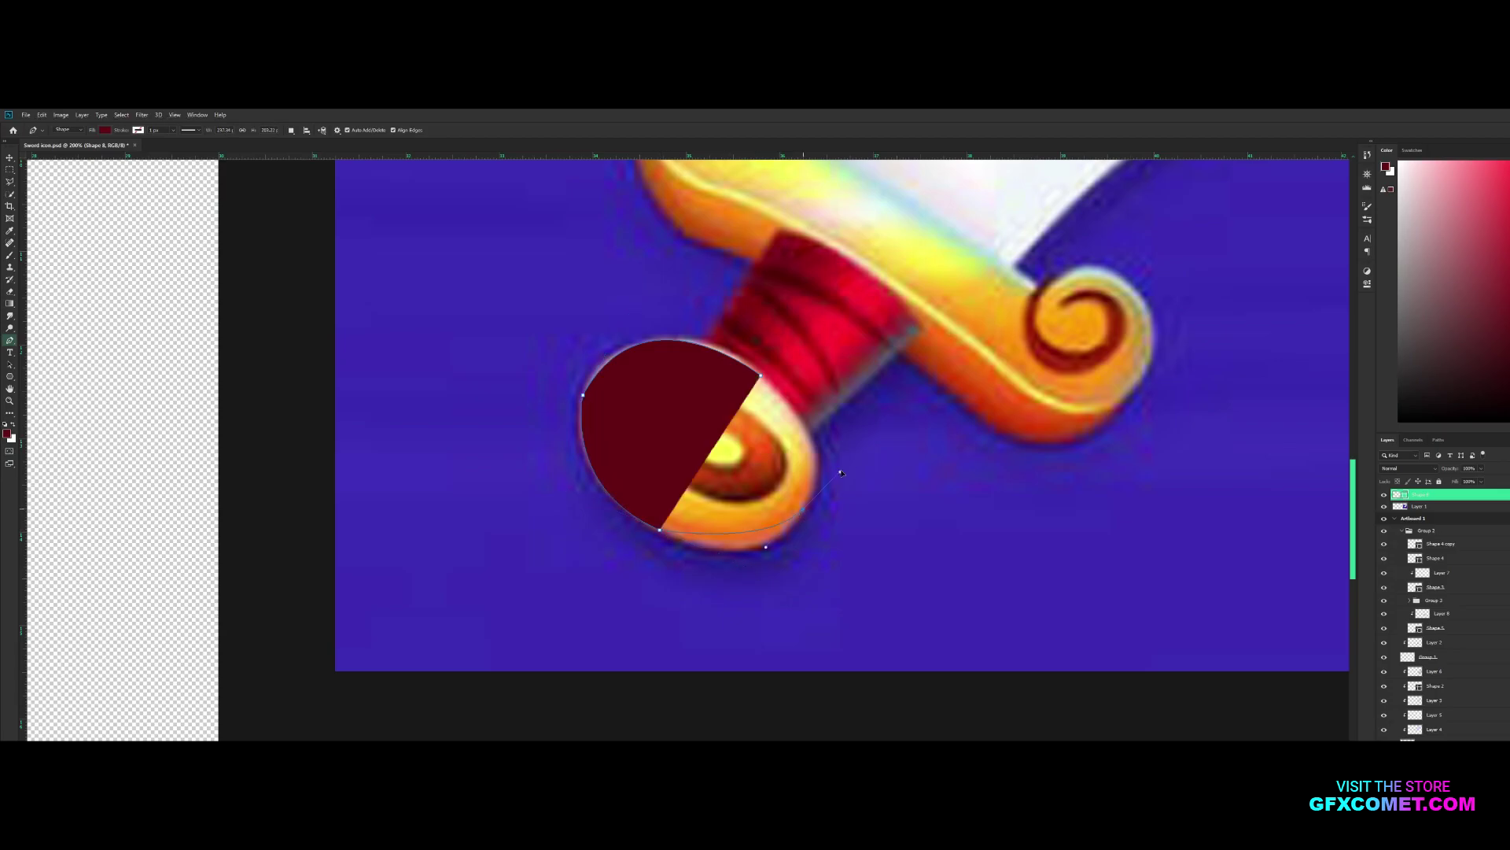
{"action": "left_click", "coordinate": [804, 513]}
{"action": "left_click", "coordinate": [686, 340]}
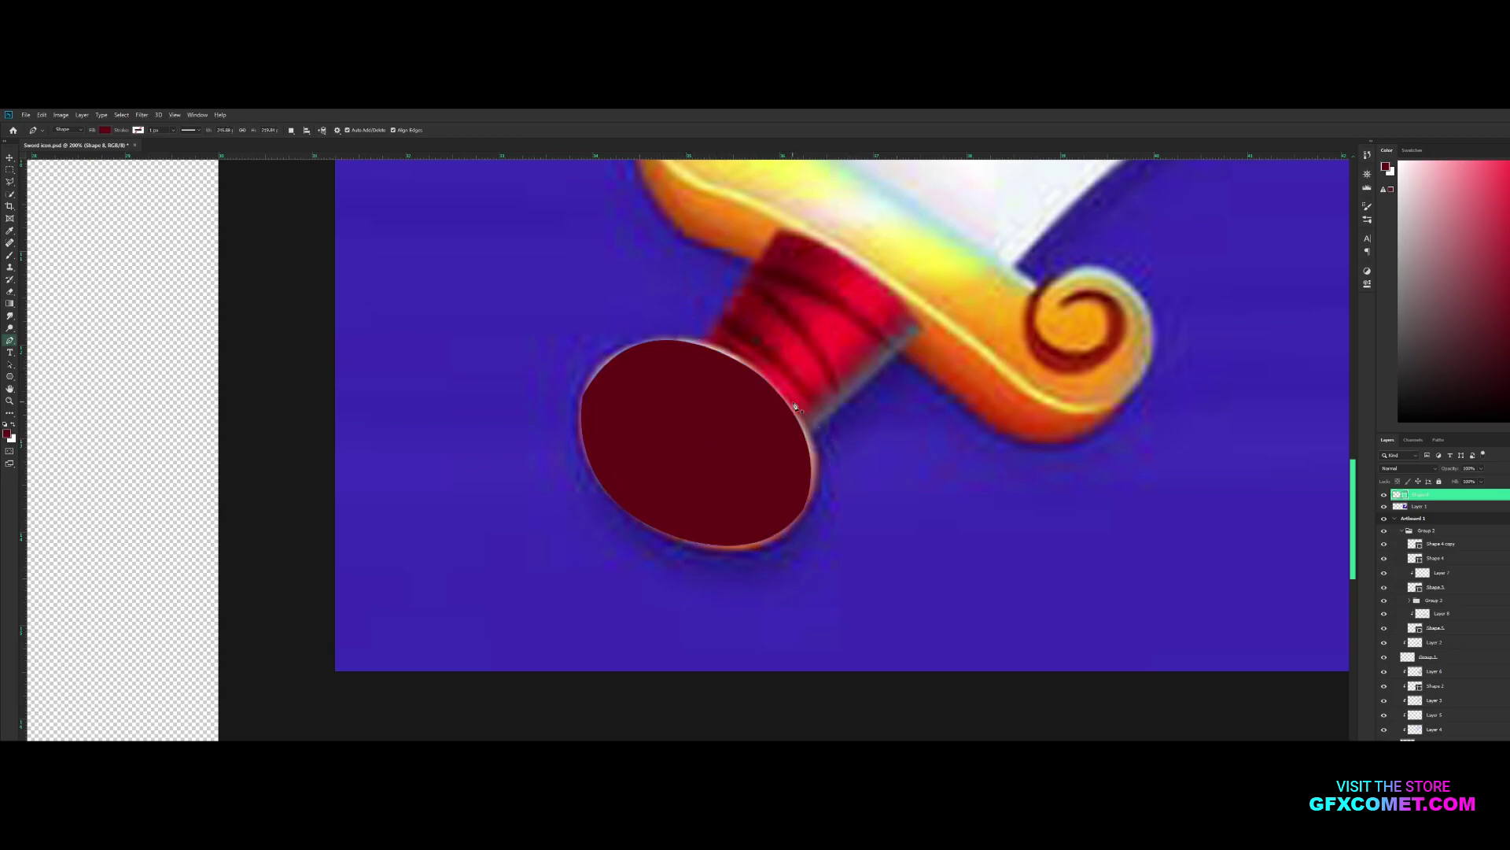
{"action": "key", "text": "v"}
{"action": "left_click_drag", "start_coordinate": [696, 441], "coordinate": [439, 432]}
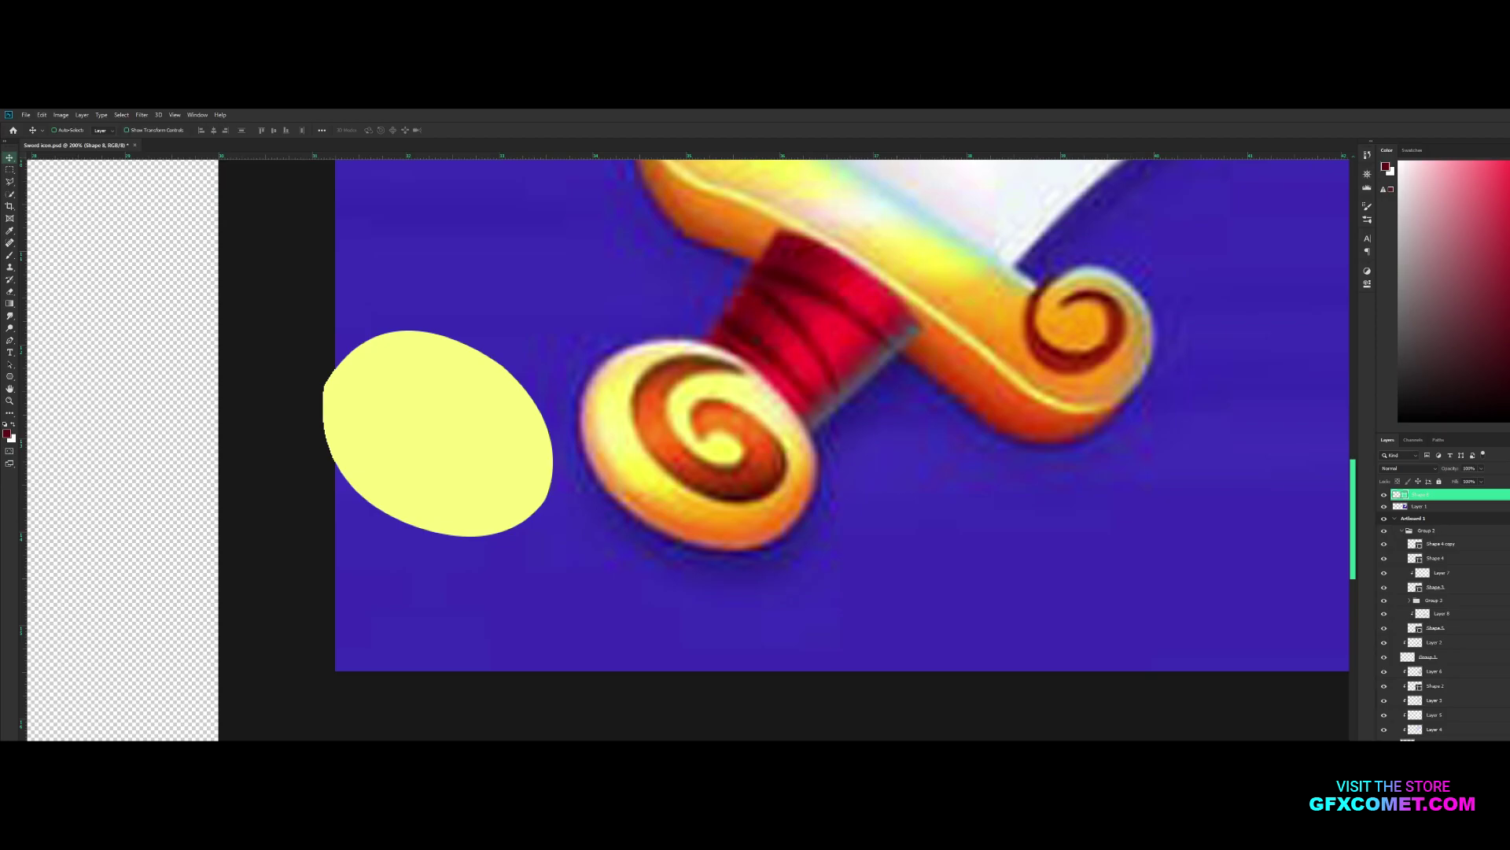
Paint black edge shading on the yellow pommel with a larger brush on a new clipped layer and set it to Overlay
{"action": "key", "text": "ctrl+shift+alt+n"}
{"action": "key", "text": "b"}
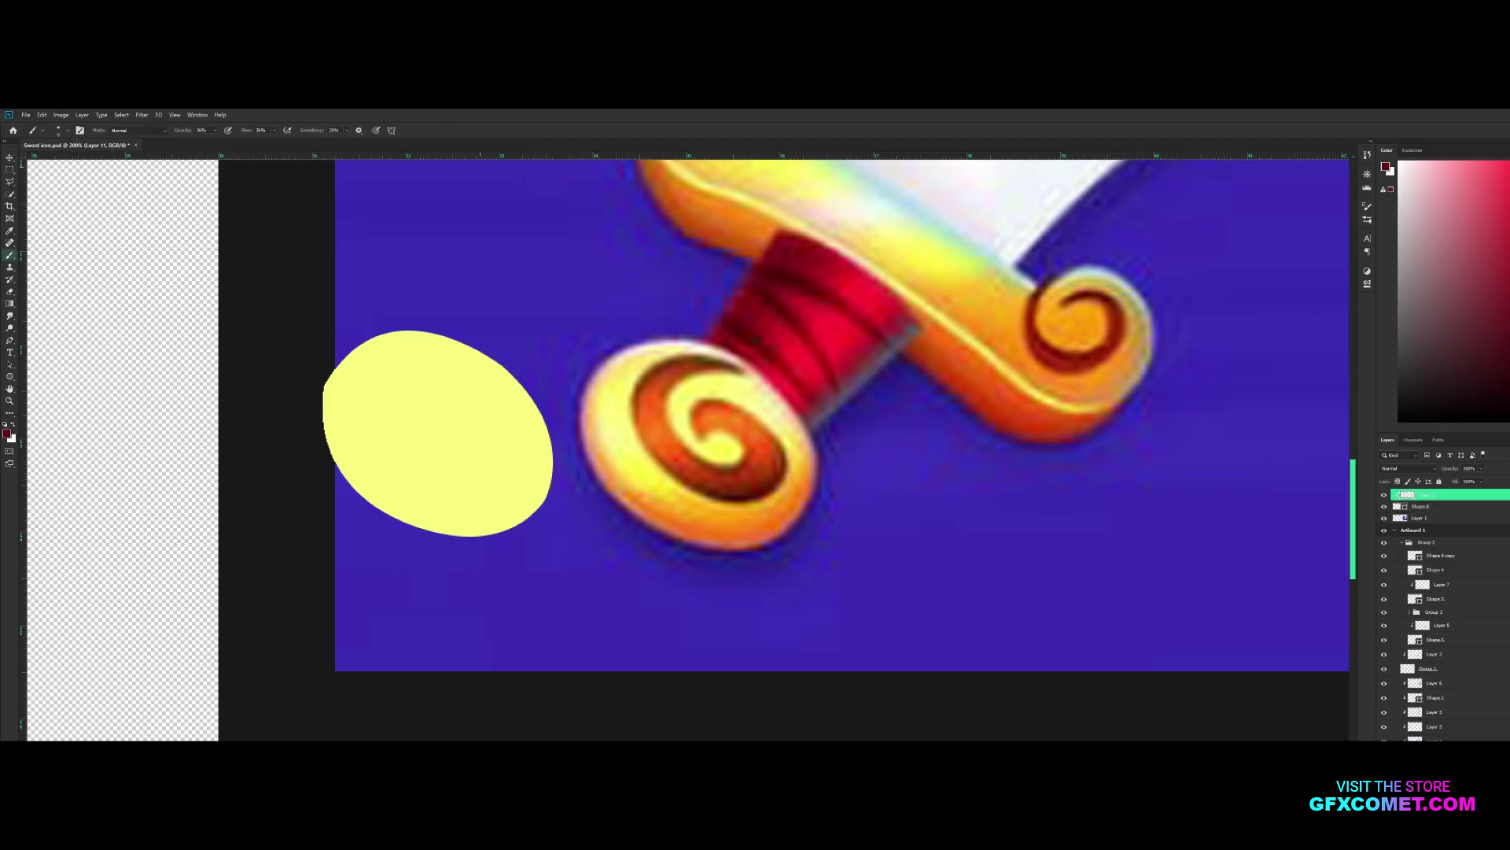
{"action": "key", "text": "d"}
{"action": "key", "text": "bracketright"}
{"action": "key", "text": "bracketright"}
{"action": "key", "text": "bracketright"}
{"action": "key", "text": "bracketright"}
{"action": "key", "text": "bracketright"}
{"action": "key", "text": "bracketright"}
{"action": "key", "text": "bracketright"}
{"action": "key", "text": "bracketright"}
{"action": "mouse_move", "coordinate": [489, 589]}
{"action": "left_mouse_down"}
{"action": "mouse_move", "coordinate": [338, 505]}
{"action": "mouse_move", "coordinate": [297, 438]}
{"action": "mouse_move", "coordinate": [571, 455]}
{"action": "left_mouse_up"}
{"action": "key", "text": "v"}
{"action": "key", "text": "shift+alt+o"}
Move the pommel's shading layer into the artboard and undo that move
{"action": "left_click_drag", "start_coordinate": [1428, 494], "coordinate": [1448, 519]}
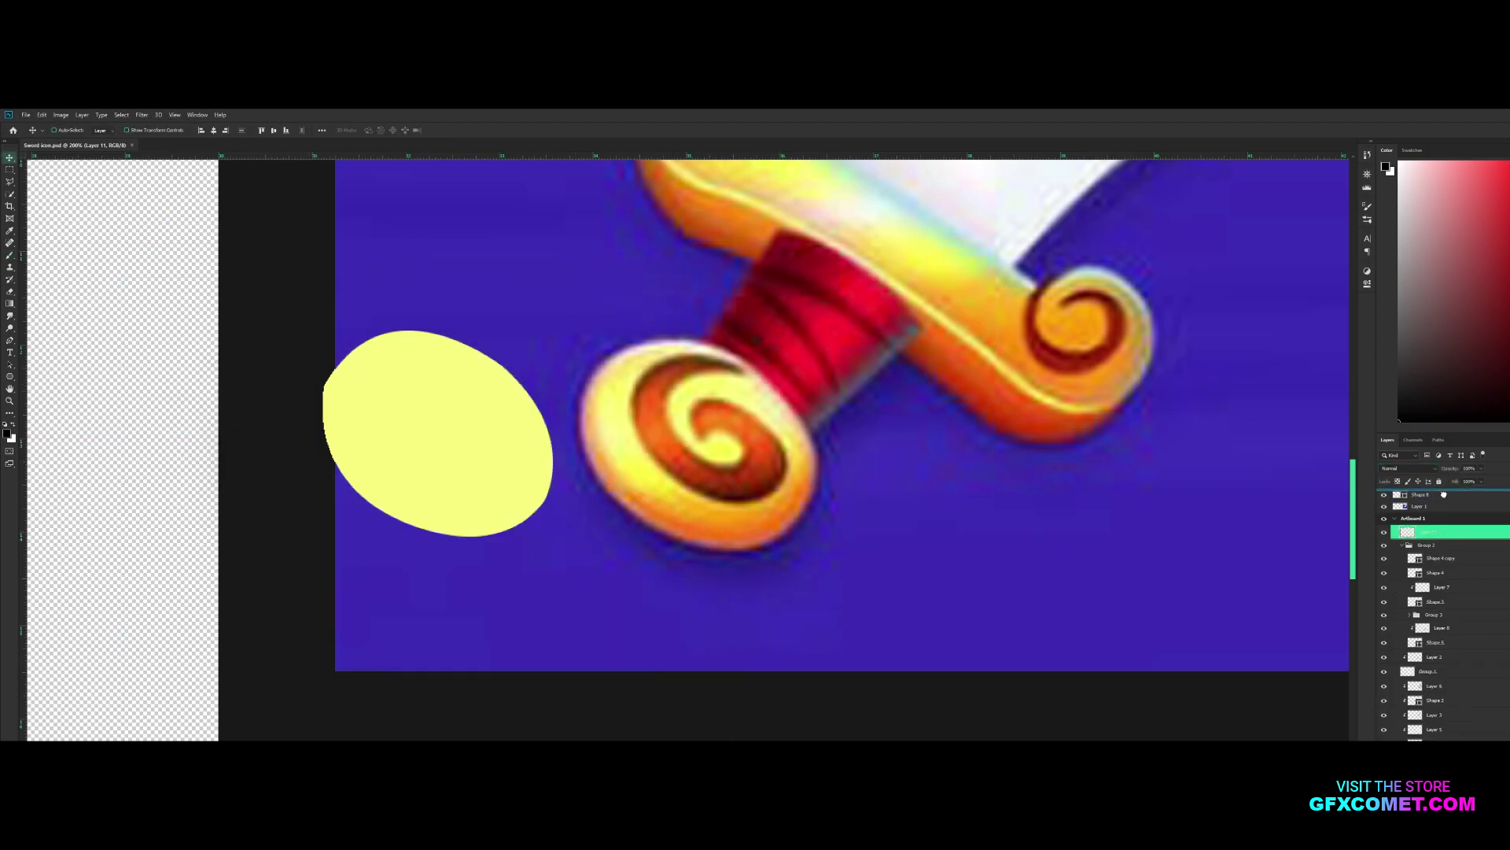
{"action": "key", "text": "ctrl+z"}
{"action": "key", "text": "ctrl+z"}
{"action": "key", "text": "ctrl+z"}
{"action": "key", "text": "ctrl+z"}
{"action": "key", "text": "ctrl+z"}
{"action": "key", "text": "ctrl+z"}
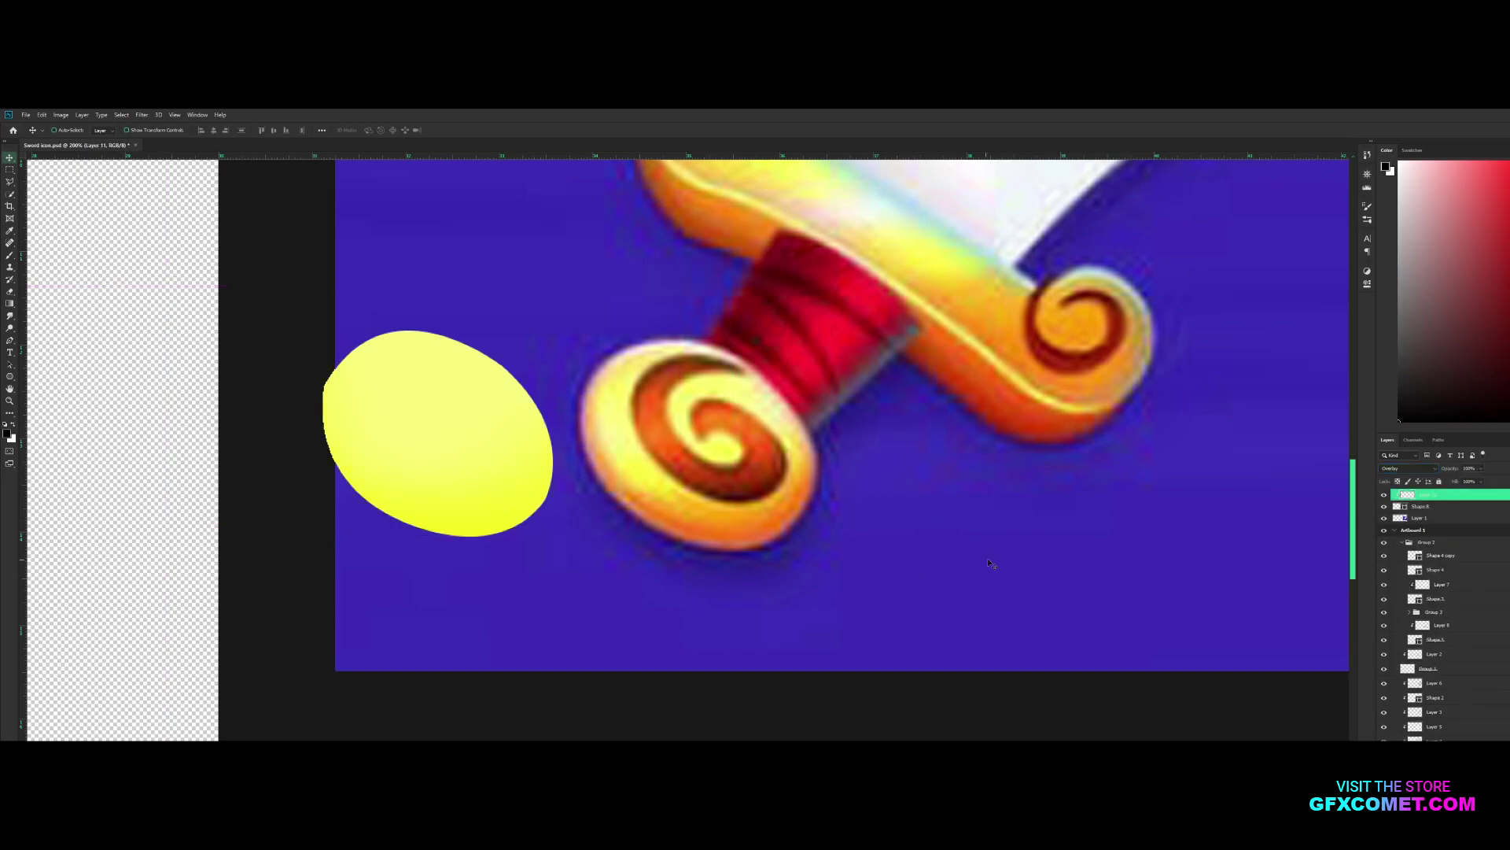
Sample orange from the reference pommel's lower edge and fill the pommel shape with it
{"action": "key", "text": "i"}
{"action": "left_click", "coordinate": [675, 496]}
{"action": "key", "text": "alt+BackSpace"}
Try to paint edge shading over the orange pommel on a new layer set to Overlay
{"action": "key", "text": "b"}
{"action": "key", "text": "ctrl+shift+alt+n"}
{"action": "mouse_move", "coordinate": [337, 512]}
{"action": "left_mouse_down"}
{"action": "mouse_move", "coordinate": [472, 529]}
{"action": "mouse_move", "coordinate": [334, 482]}
{"action": "mouse_move", "coordinate": [465, 397]}
{"action": "mouse_move", "coordinate": [489, 337]}
{"action": "mouse_move", "coordinate": [338, 337]}
{"action": "left_mouse_up"}
{"action": "key", "text": "bracketright"}
{"action": "key", "text": "bracketright"}
{"action": "key", "text": "bracketright"}
{"action": "key", "text": "x"}
{"action": "key", "text": "x"}
{"action": "key", "text": "v"}
{"action": "key", "text": "ctrl+bracketleft"}
{"action": "key", "text": "ctrl+bracketleft"}
{"action": "key", "text": "ctrl+bracketleft"}
{"action": "key", "text": "shift+alt+o"}
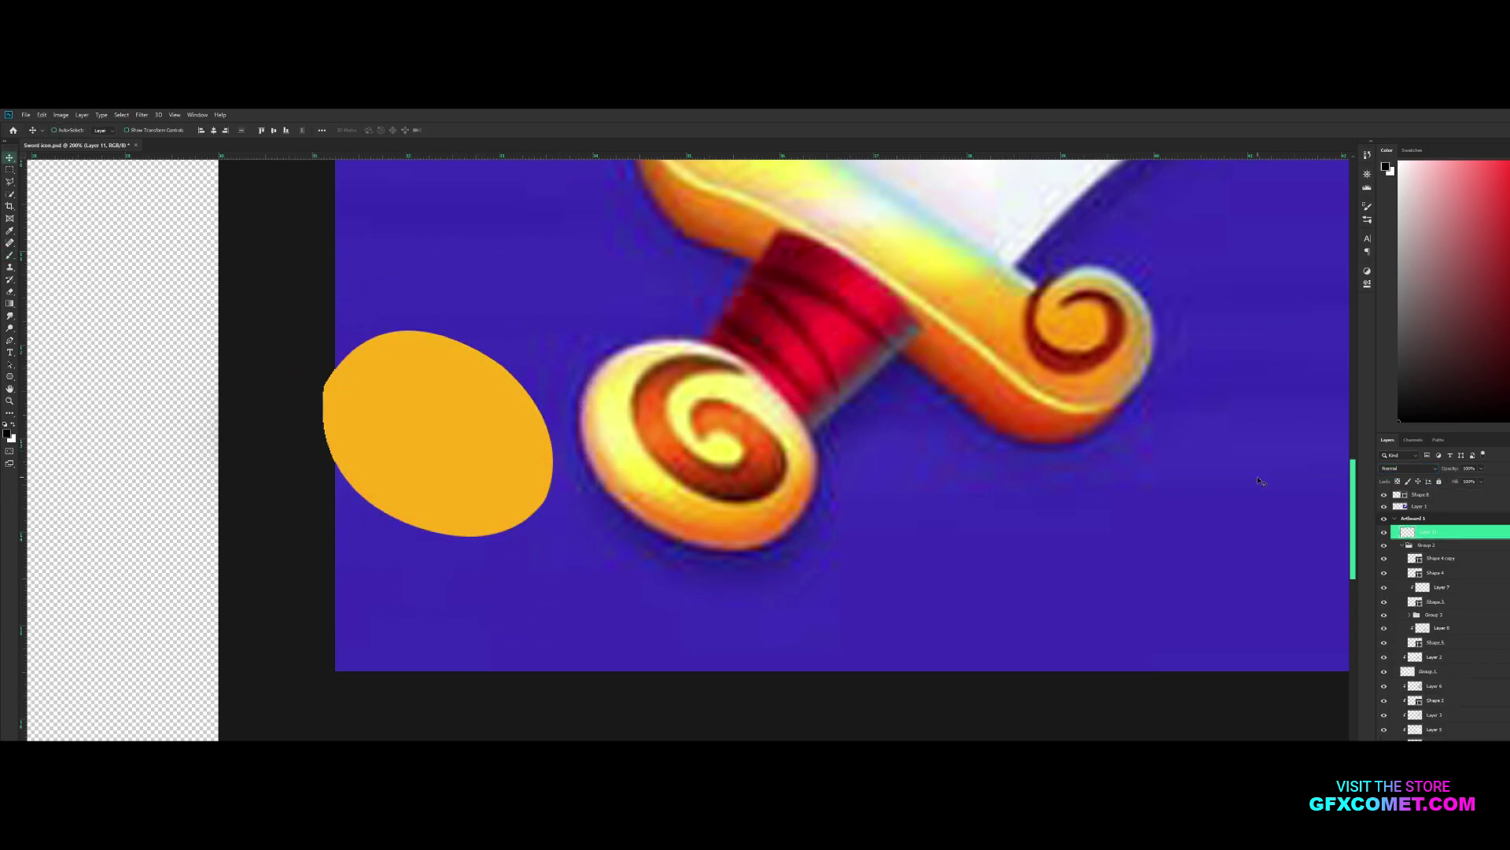
Delete the pommel's shading layer and move the orange oval under the reference's lower guard spiral
{"action": "left_click_drag", "start_coordinate": [1449, 493], "coordinate": [1448, 496]}
{"action": "mouse_move", "coordinate": [653, 503]}
{"action": "left_mouse_down"}
{"action": "mouse_move", "coordinate": [786, 602]}
{"action": "mouse_move", "coordinate": [762, 520]}
{"action": "mouse_move", "coordinate": [652, 499]}
{"action": "left_mouse_up"}
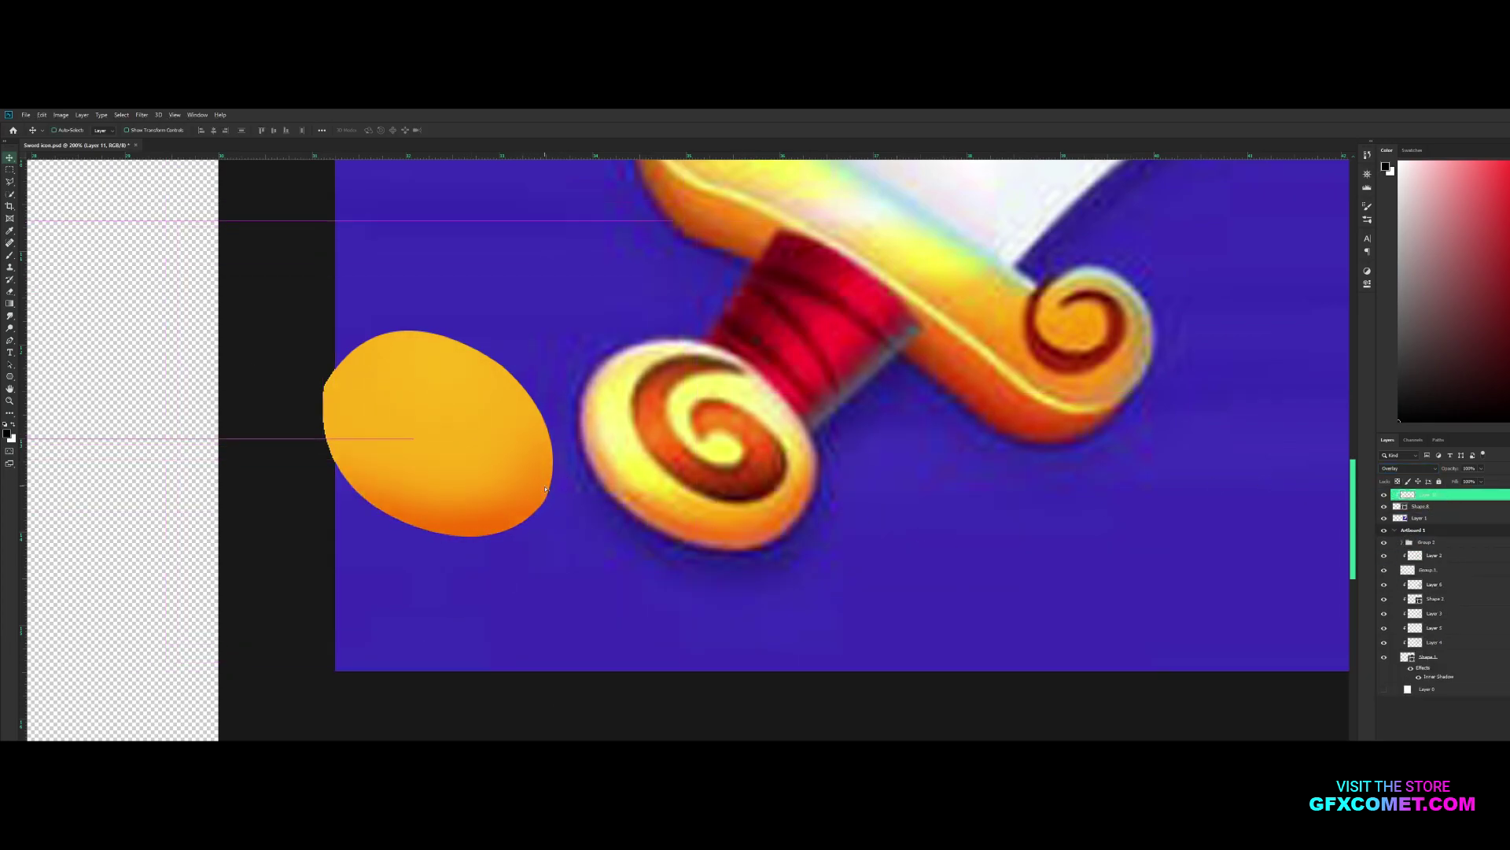
{"action": "key", "text": "Delete"}
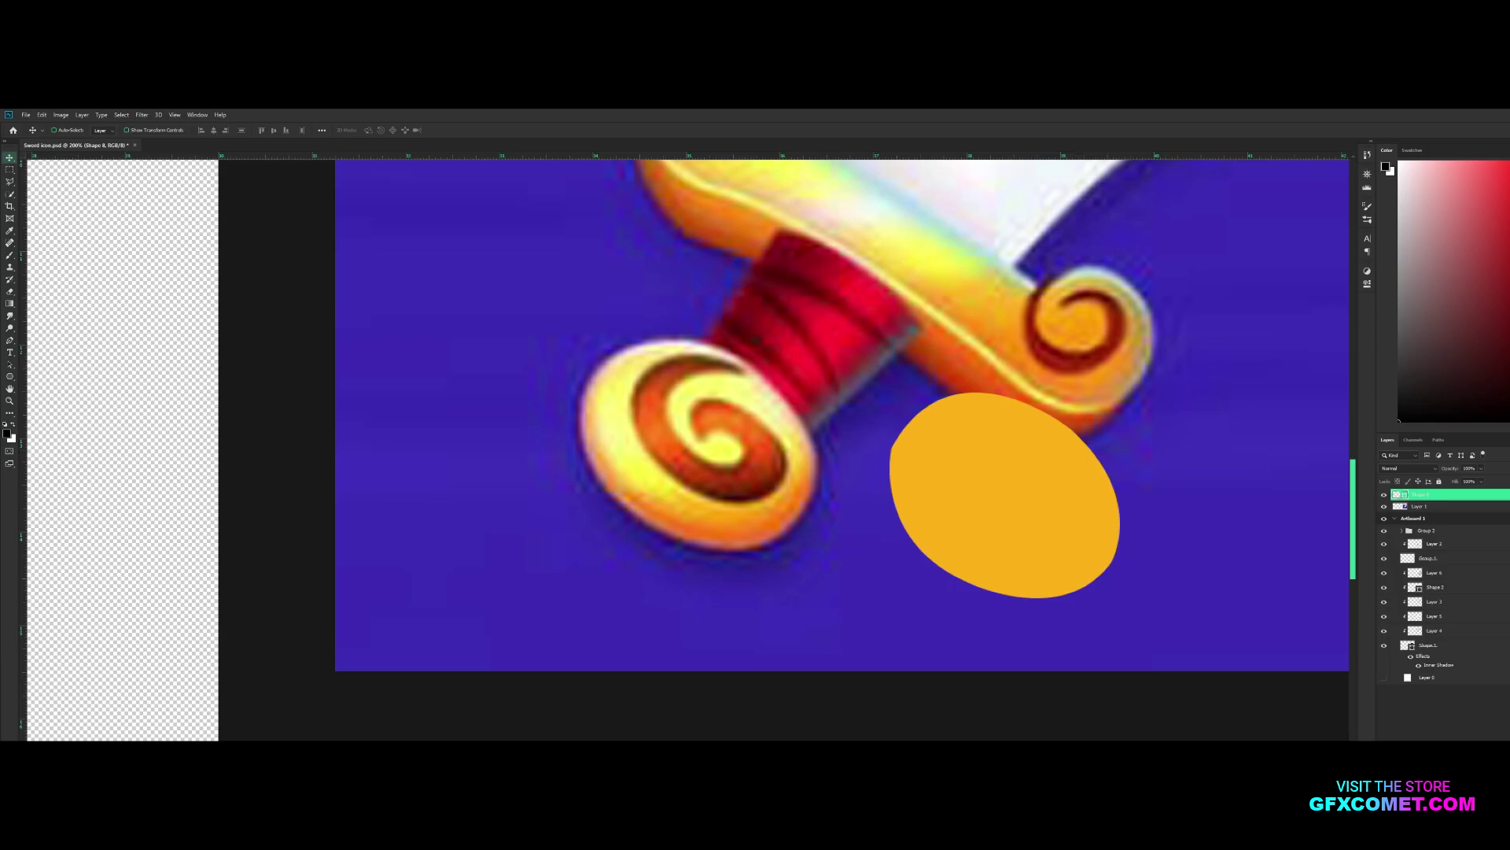
Paint black shading along the pommel's lower edge and a white highlight near its top on a new clipped layer set to Overlay
{"action": "key", "text": "ctrl+shift+alt+n"}
{"action": "key", "text": "b"}
{"action": "mouse_move", "coordinate": [1022, 550]}
{"action": "left_mouse_down"}
{"action": "mouse_move", "coordinate": [1052, 600]}
{"action": "mouse_move", "coordinate": [1133, 627]}
{"action": "mouse_move", "coordinate": [919, 546]}
{"action": "mouse_move", "coordinate": [1079, 623]}
{"action": "left_mouse_up"}
{"action": "key", "text": "x"}
{"action": "mouse_move", "coordinate": [967, 432]}
{"action": "left_mouse_down"}
{"action": "mouse_move", "coordinate": [1028, 472]}
{"action": "mouse_move", "coordinate": [983, 440]}
{"action": "left_mouse_up"}
{"action": "key", "text": "shift+alt+o"}
{"action": "left_click", "coordinate": [1423, 506]}
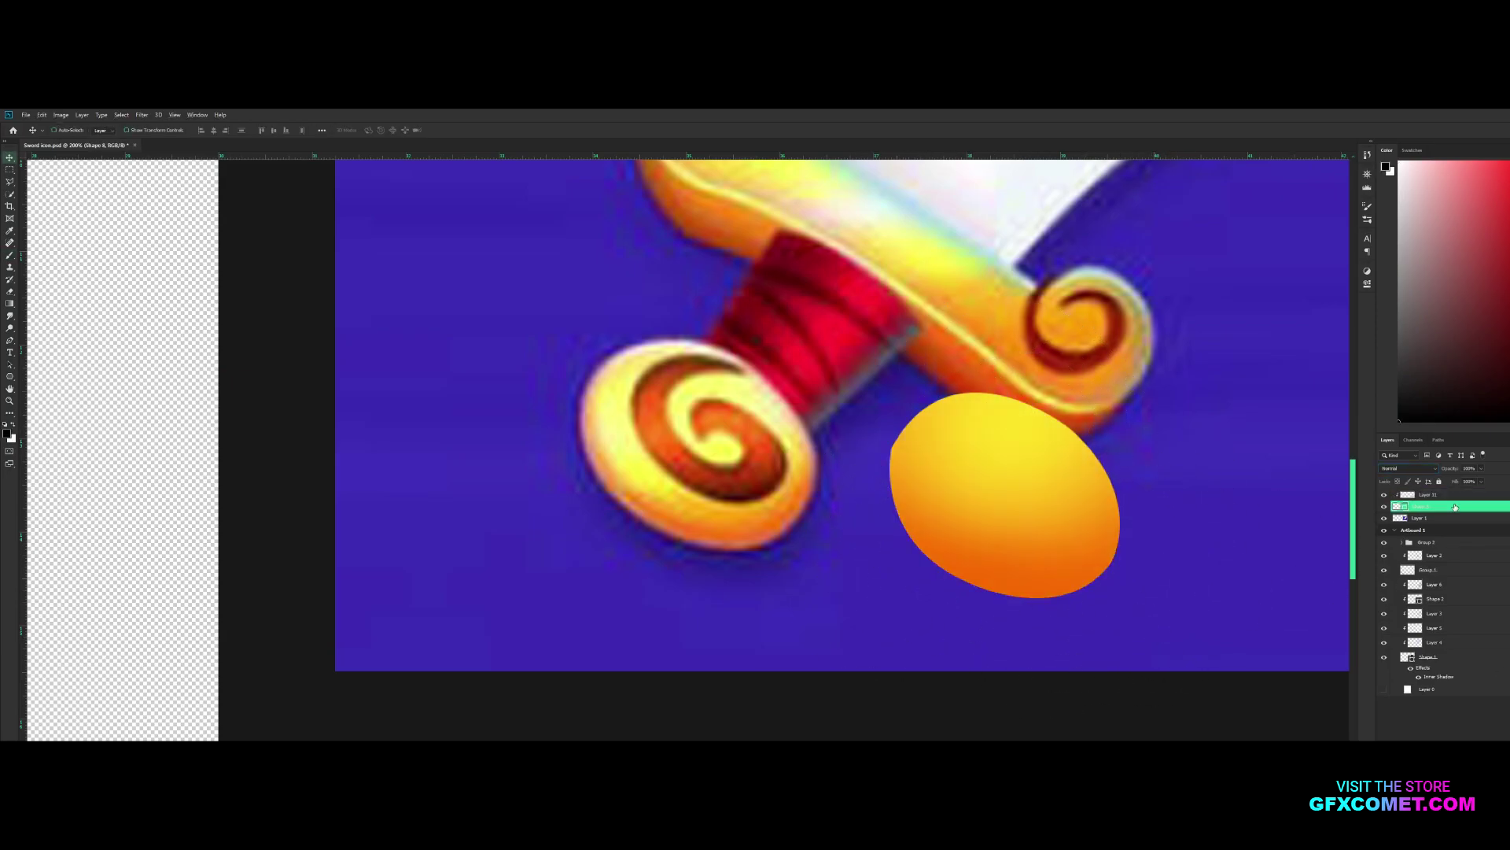
Add Bevel & Emboss and two Inner Shadow effects to the orange pommel shape
{"action": "left_click", "coordinate": [1498, 506]}
{"action": "left_click", "coordinate": [1445, 523]}
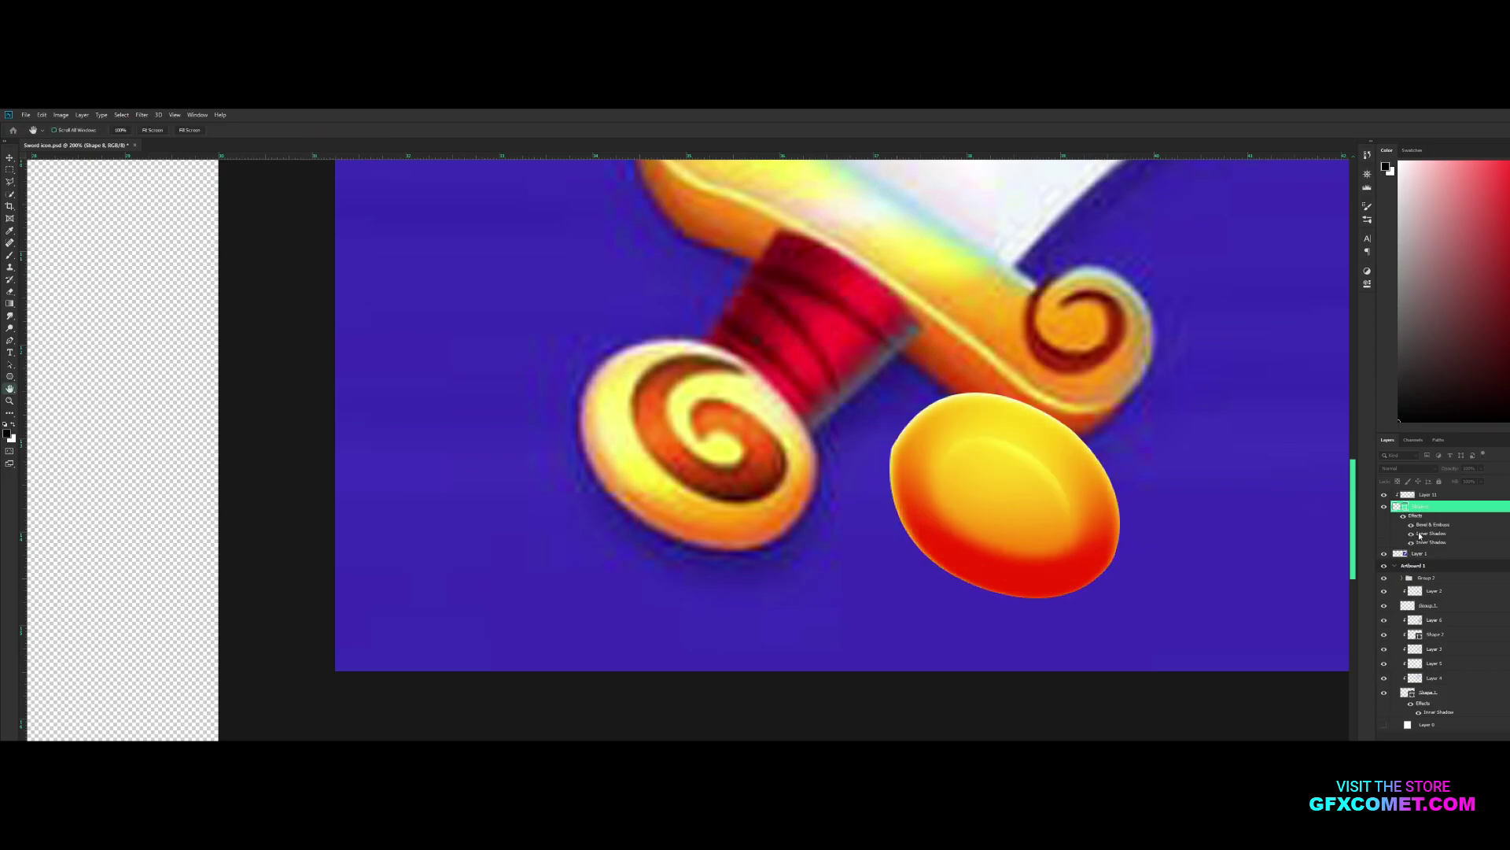
{"action": "key", "text": "h"}
{"action": "key", "text": "v"}
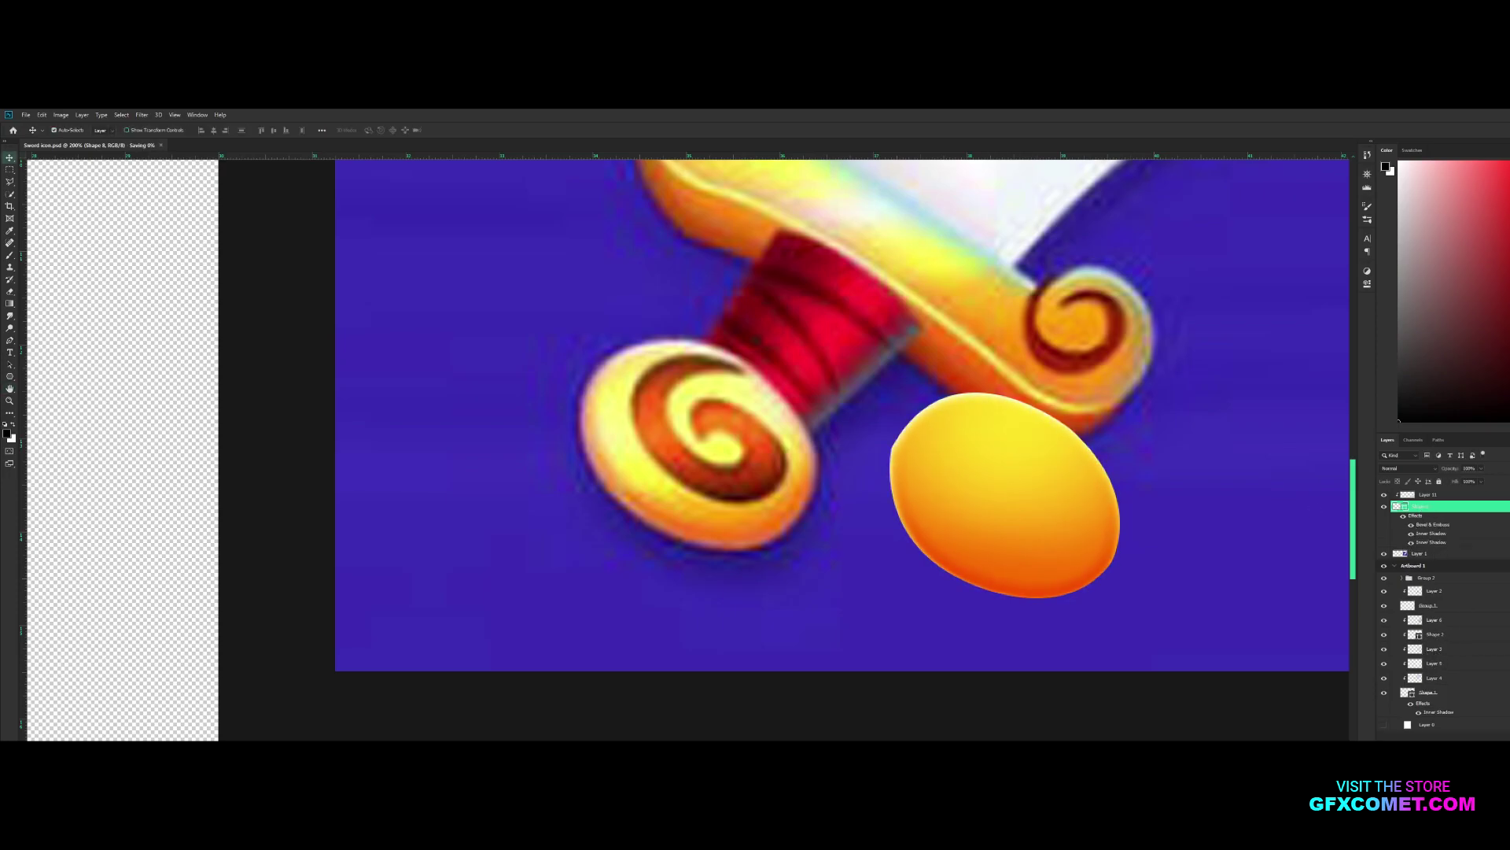
Trace the reference pommel's spiral with the Pen tool and place it on the orange pommel in dark red with an Inner Shadow
{"action": "key", "text": "ctrl+shift+alt+n"}
{"action": "key", "text": "p"}
{"action": "left_click_drag", "start_coordinate": [635, 459], "coordinate": [636, 460]}
{"action": "key", "text": "2"}
{"action": "key", "text": "6"}
{"action": "left_click_drag", "start_coordinate": [741, 502], "coordinate": [830, 503]}
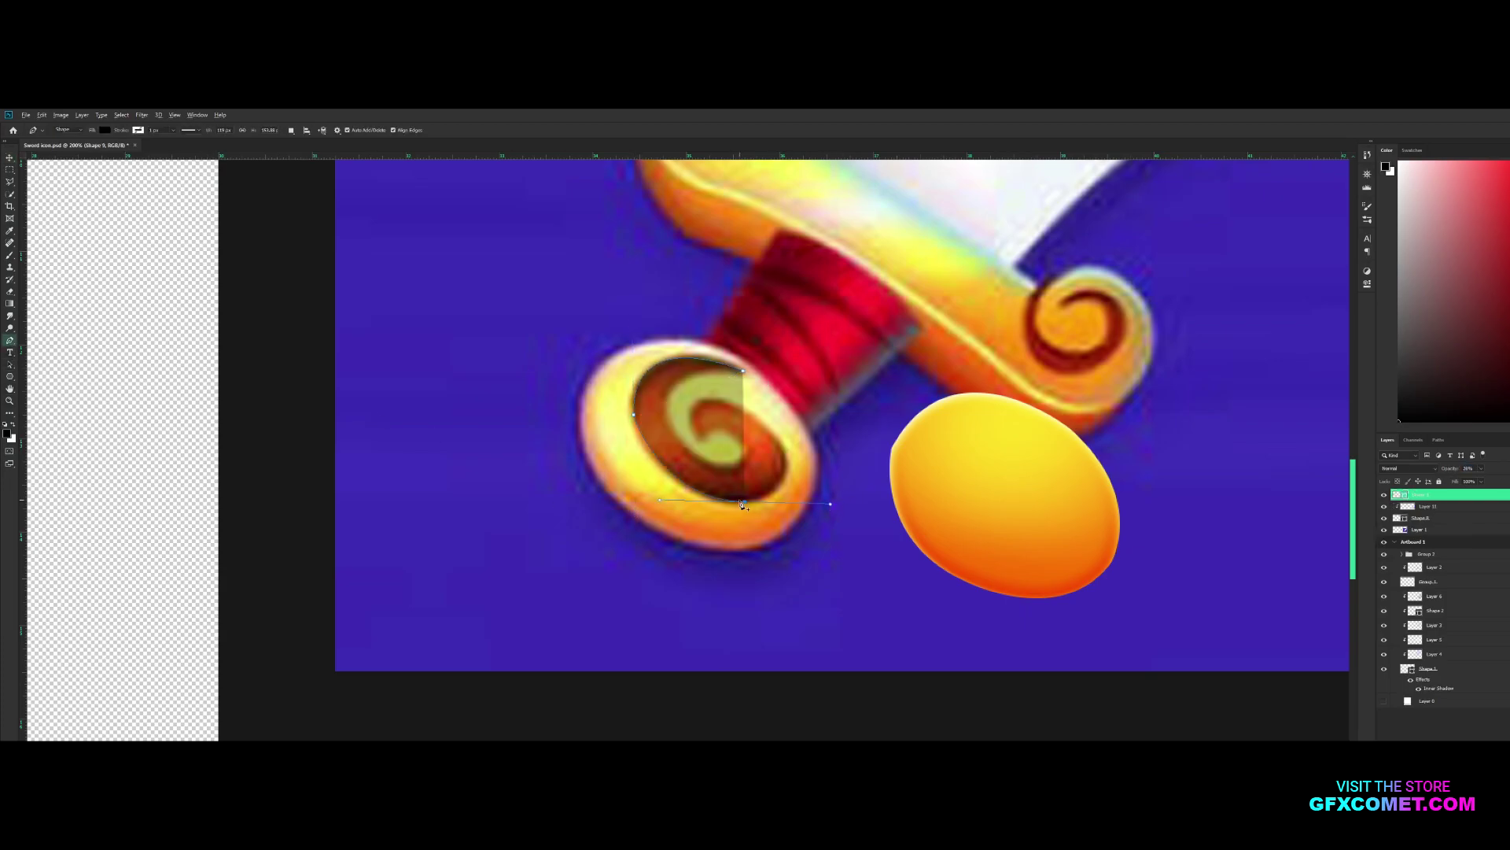
{"action": "left_click_drag", "start_coordinate": [711, 373], "coordinate": [711, 374]}
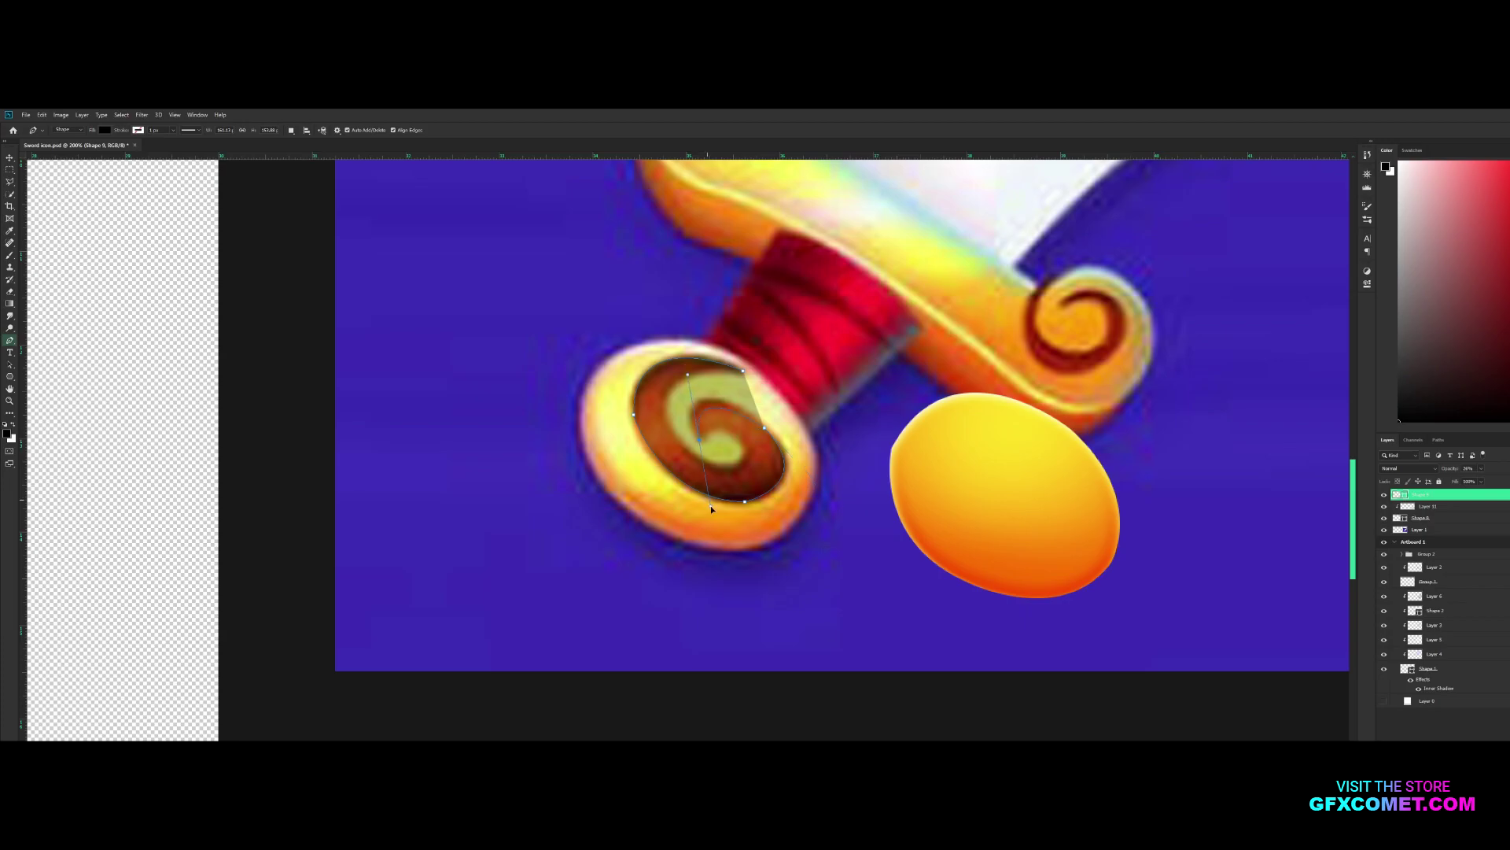
{"action": "left_click_drag", "start_coordinate": [693, 426], "coordinate": [697, 373]}
{"action": "left_click_drag", "start_coordinate": [745, 454], "coordinate": [685, 383]}
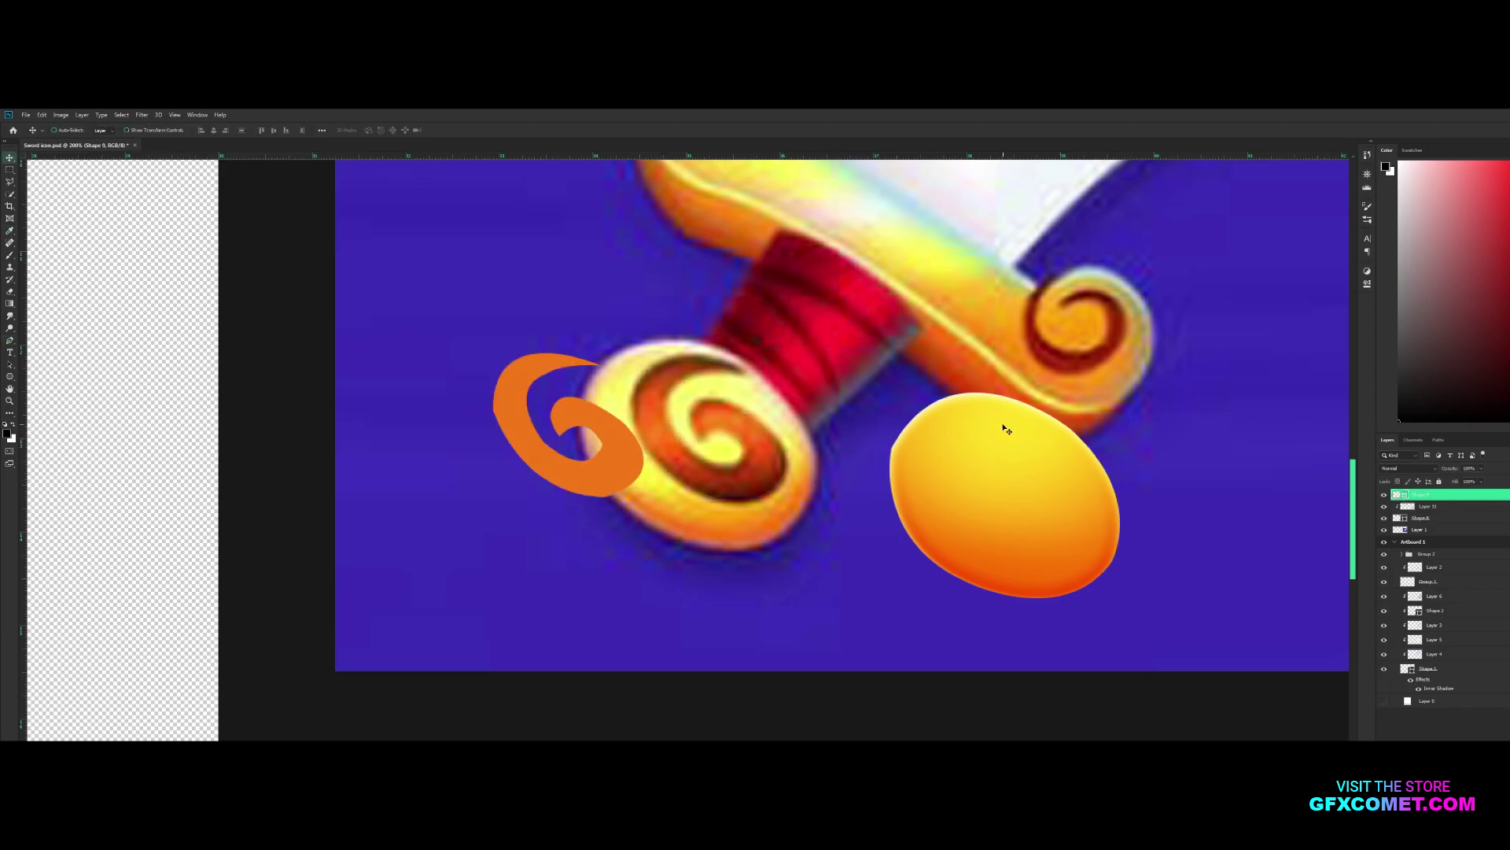
{"action": "scroll", "coordinate": [962, 487], "scroll_direction": "left", "scroll_amount": 10}
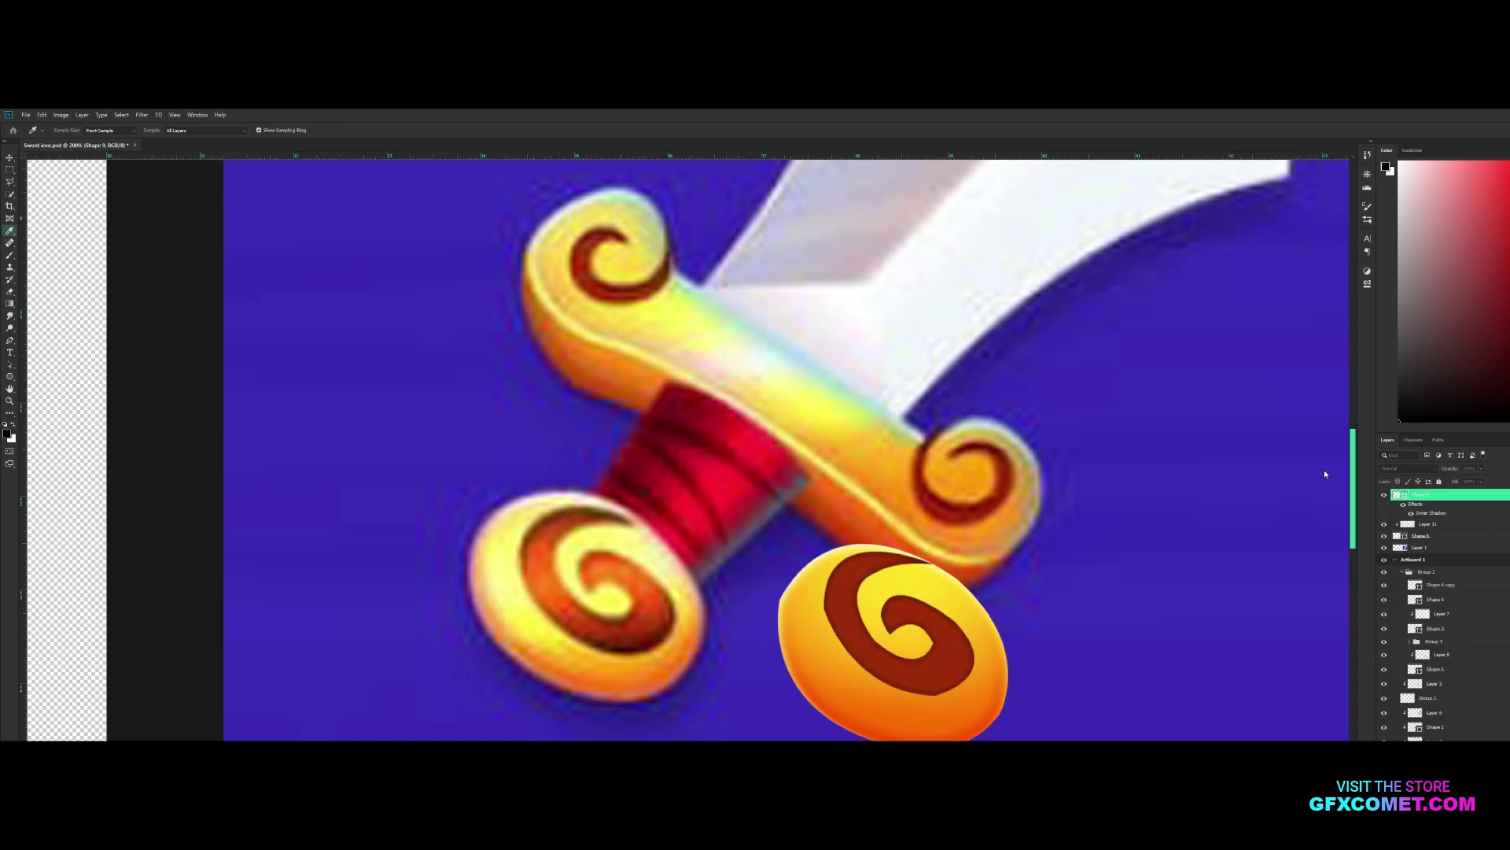
Group the pommel layers and move the group to the lower end of the artboard sword's red grip
{"action": "key", "text": "ctrl+g"}
{"action": "key", "text": "ctrl+minus"}
{"action": "key", "text": "ctrl+minus"}
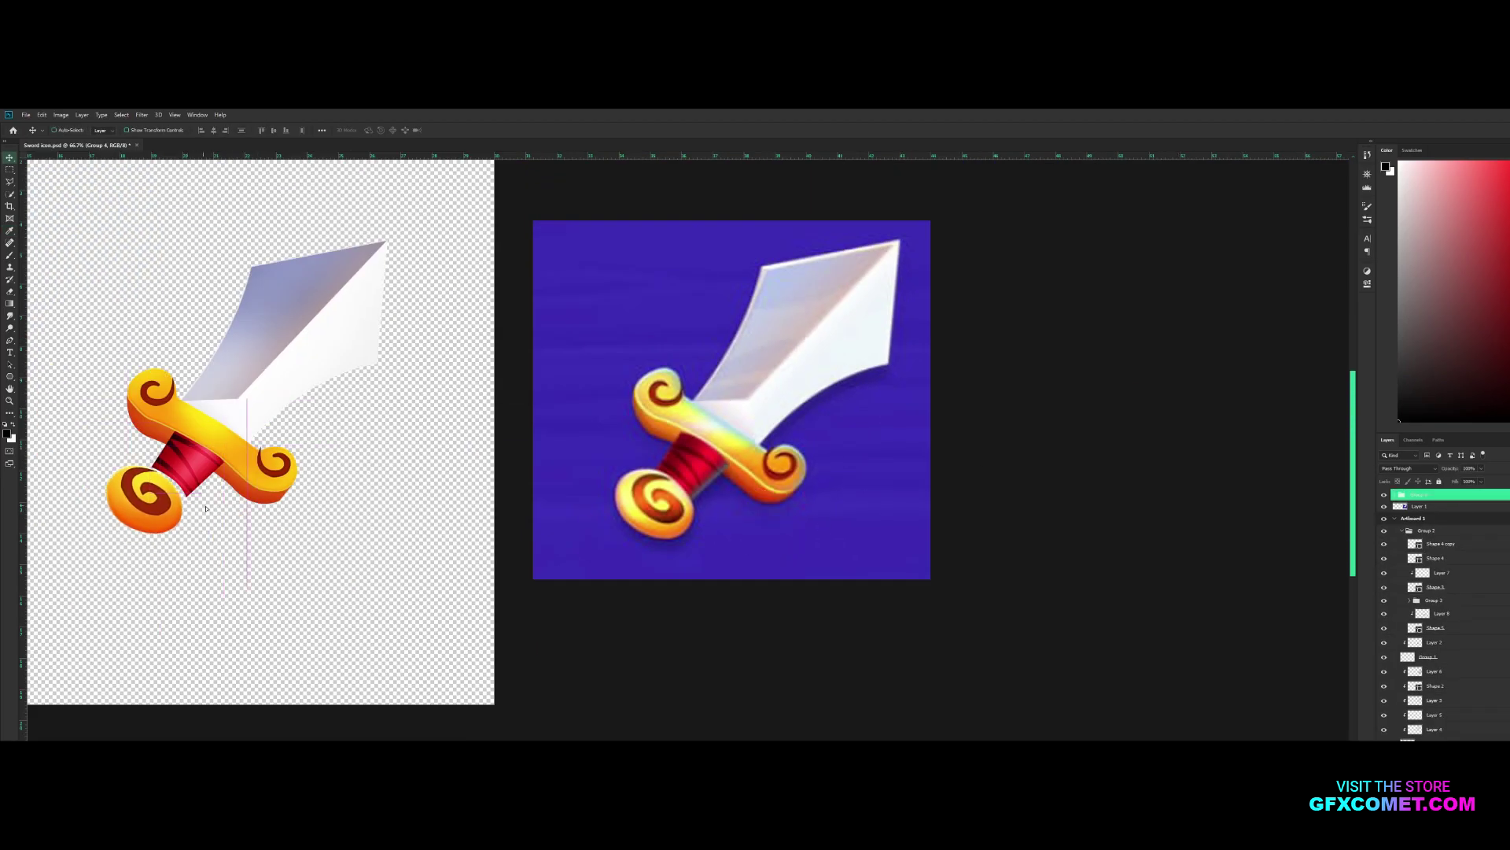
Show the artboard's background layer and fill it with purple sampled from the reference image
{"action": "key", "text": "h"}
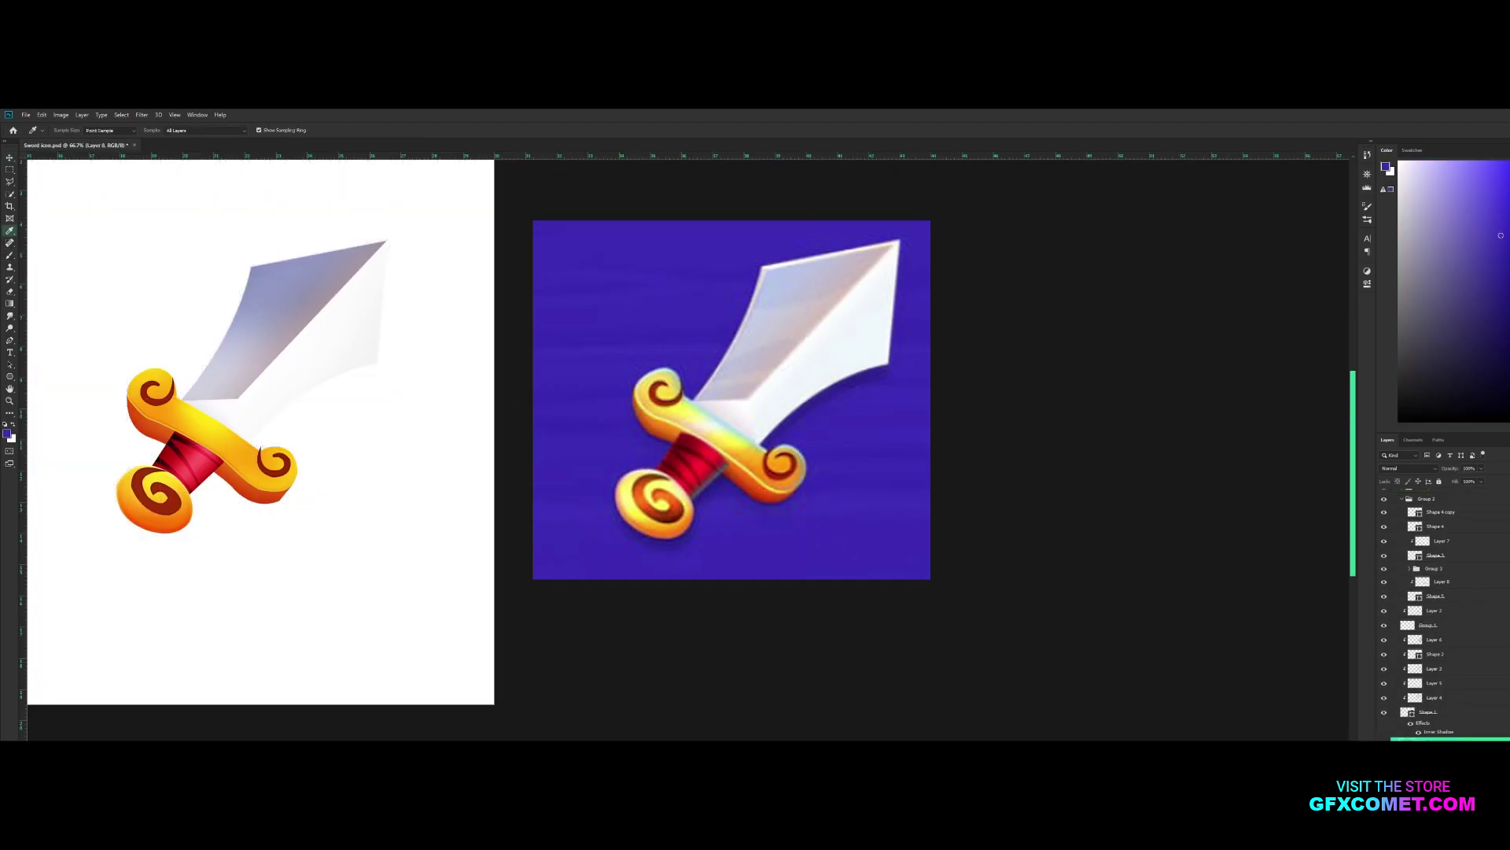
{"action": "key", "text": "ctrl+minus"}
{"action": "key", "text": "ctrl+g"}
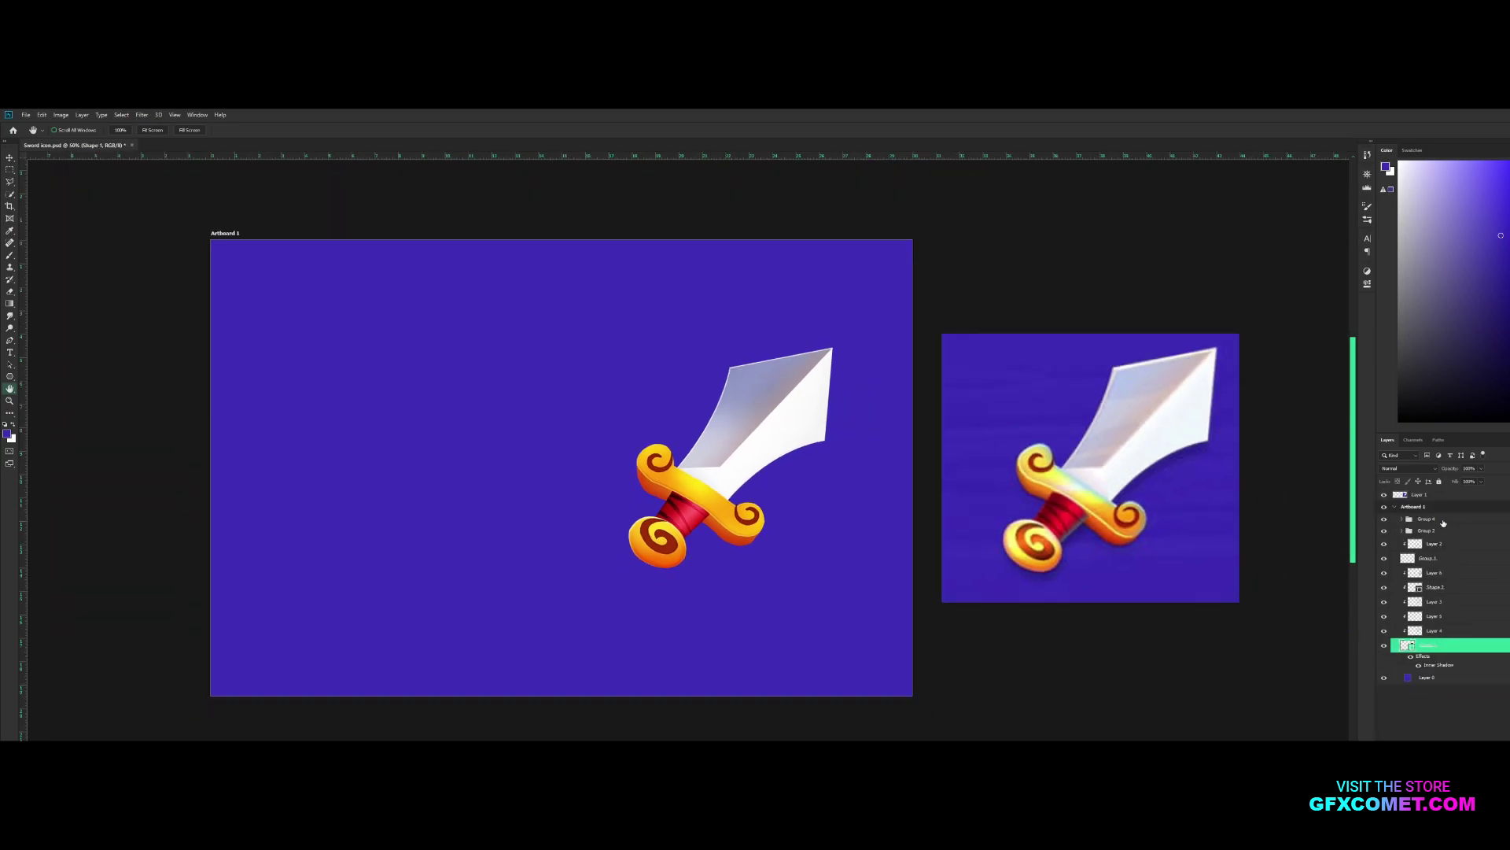
Group the sword layers, turn a copy into a smart object with the original group hidden, and centre it on the artboard
{"action": "left_click", "coordinate": [1472, 523]}
{"action": "left_click", "coordinate": [1501, 521]}
{"action": "key", "text": "v"}
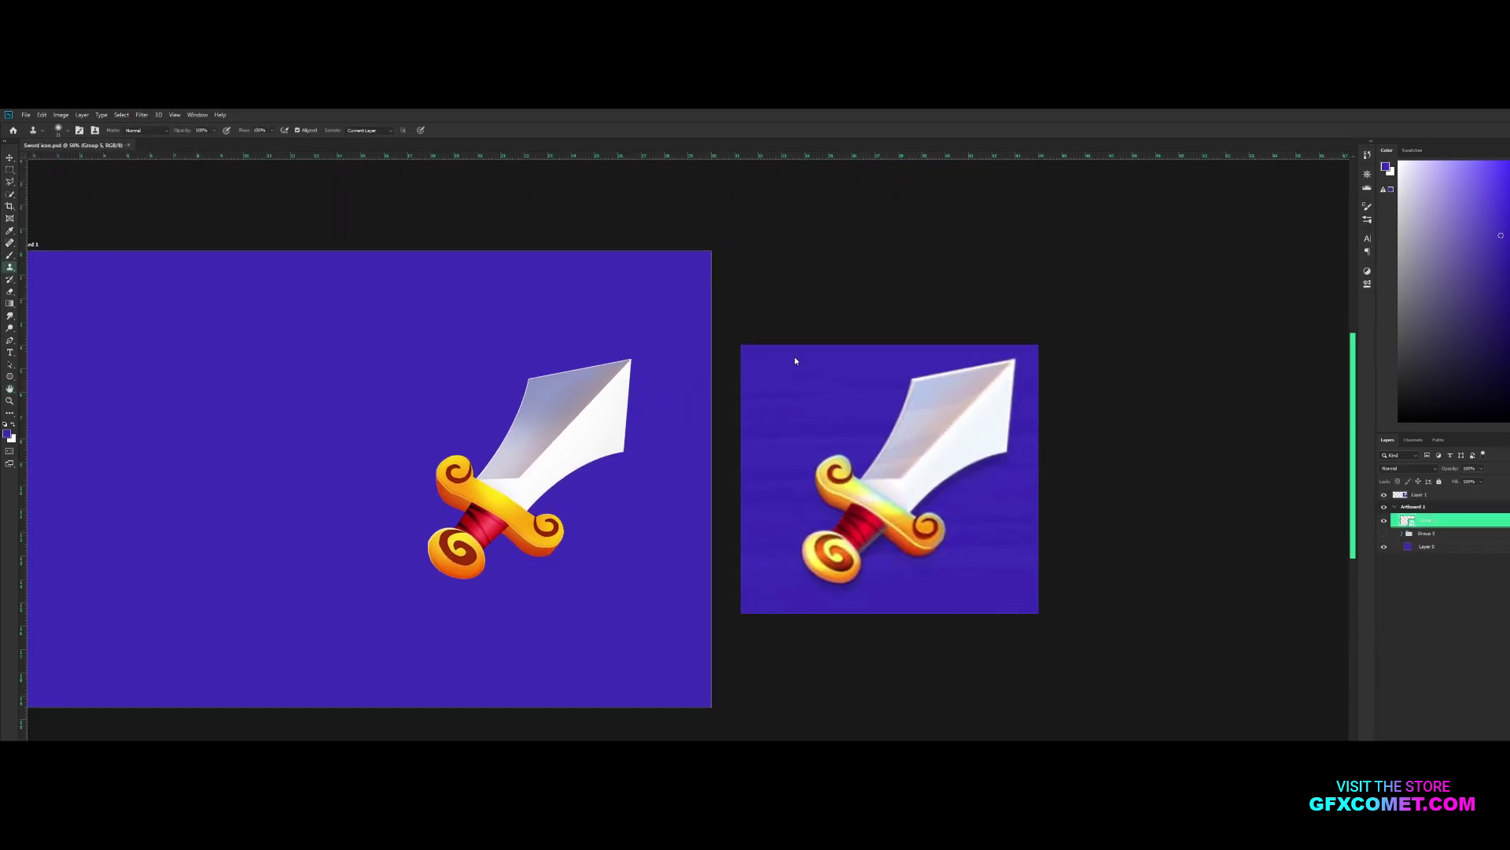
{"action": "key", "text": "h"}
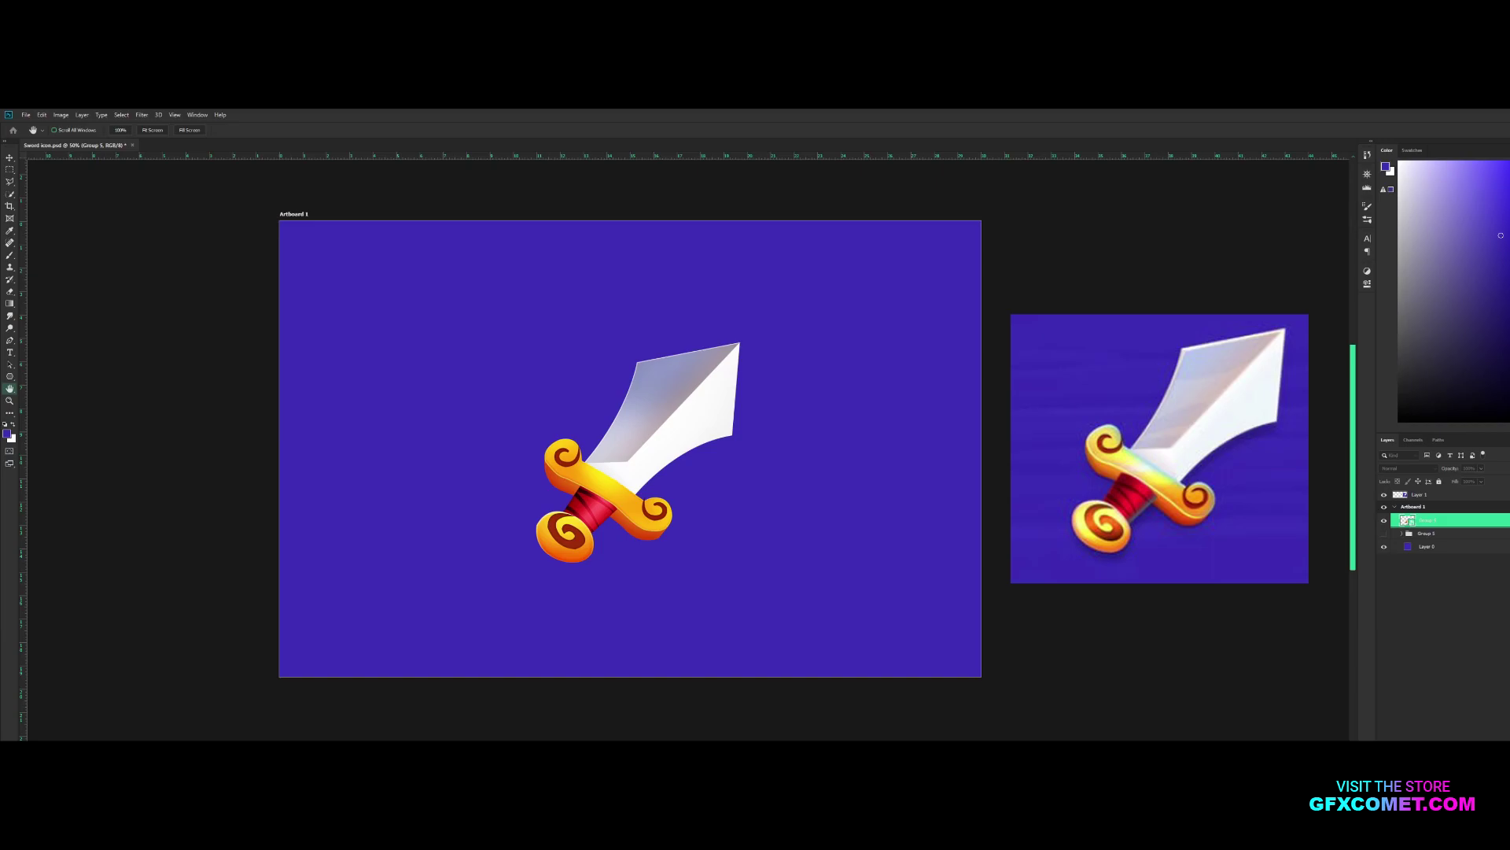
Apply Drop Shadow, Bevel & Emboss and Satin effects to the whole sword
{"action": "key", "text": "i"}
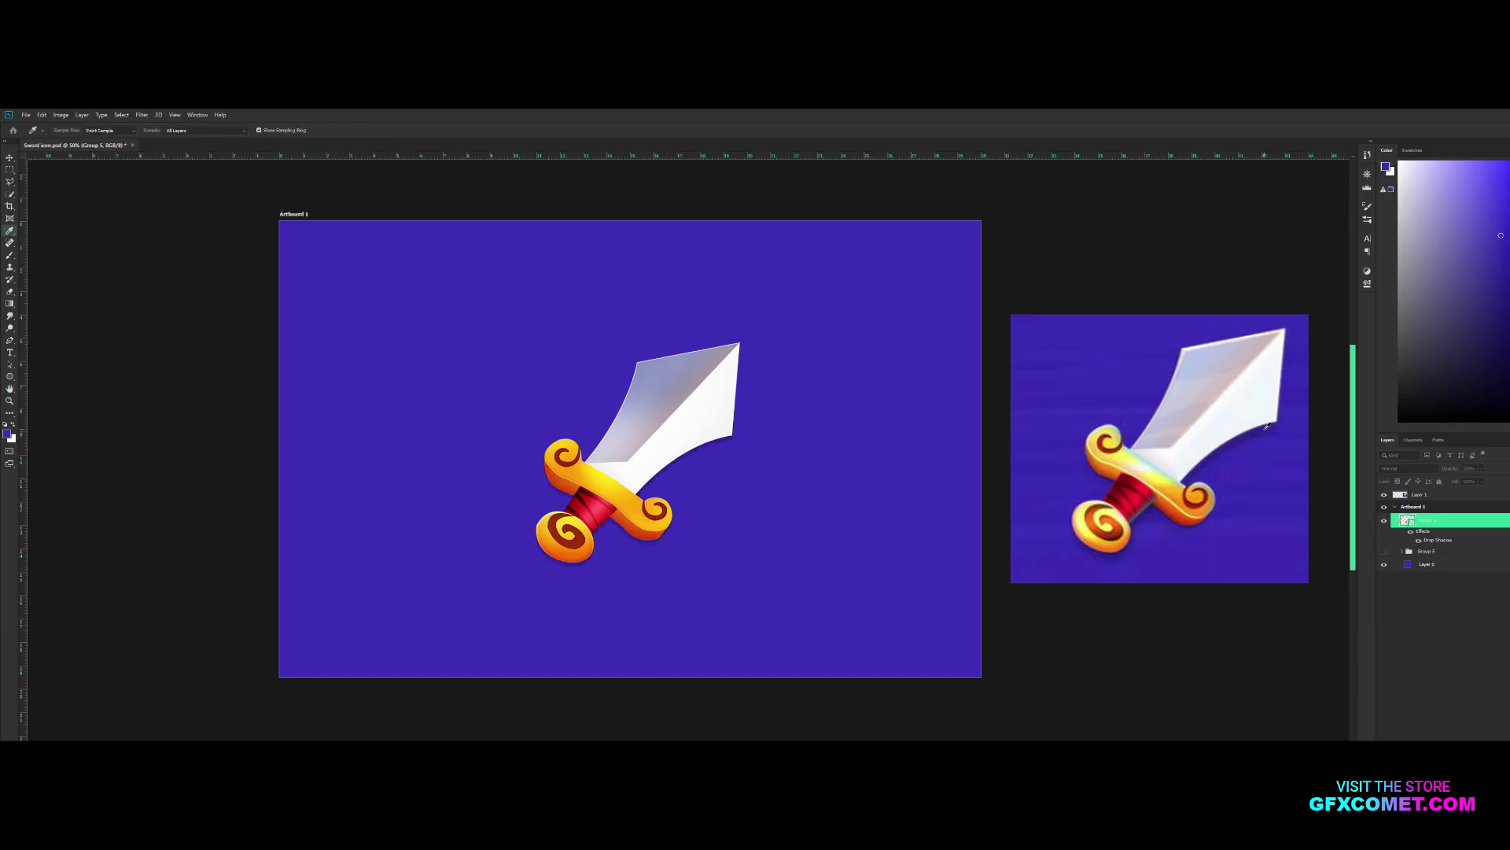
{"action": "key", "text": "h"}
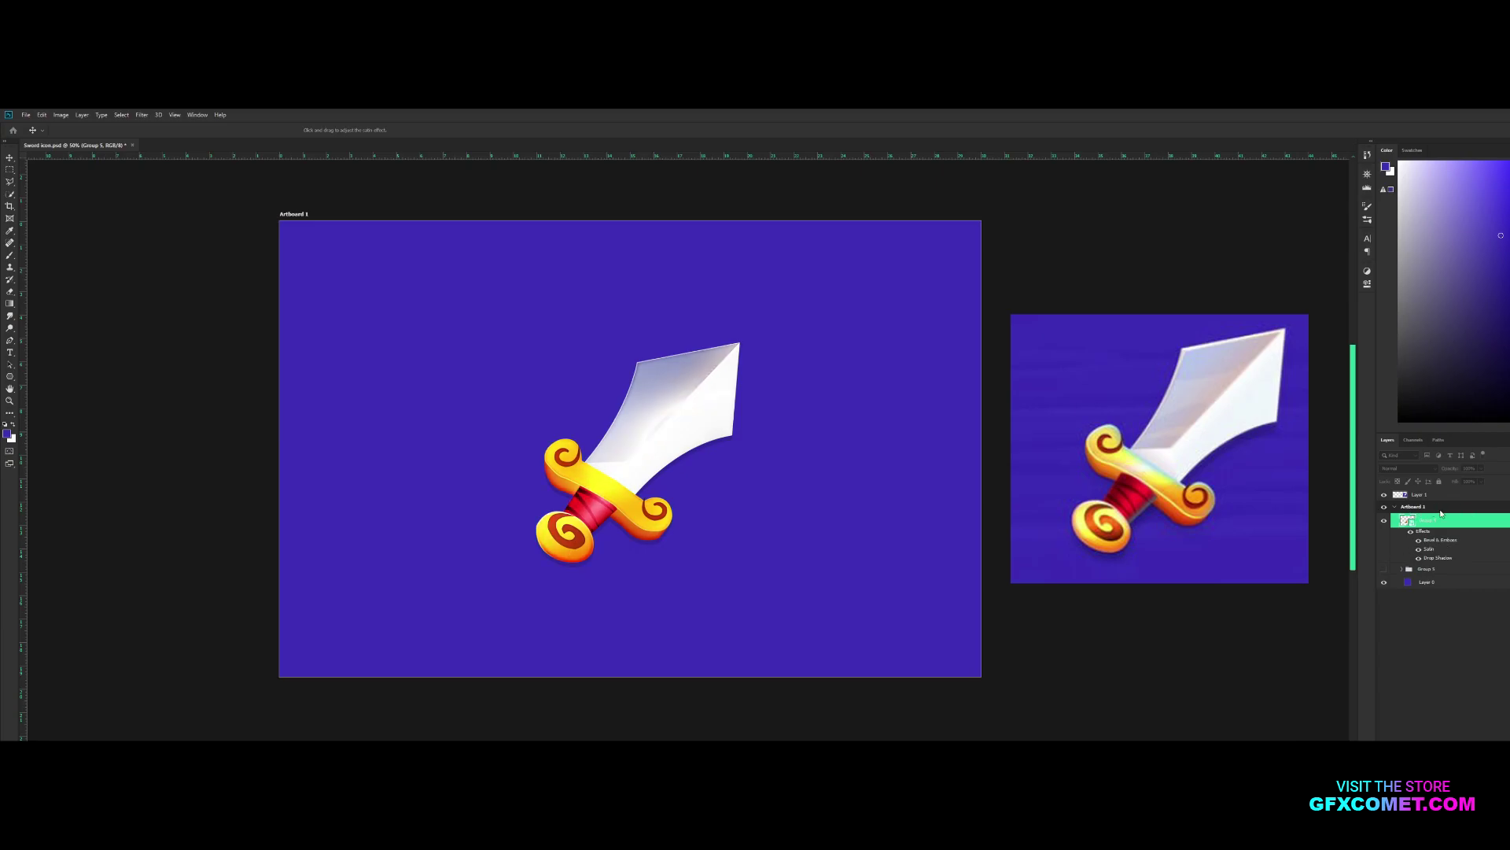
{"action": "key", "text": "Return"}
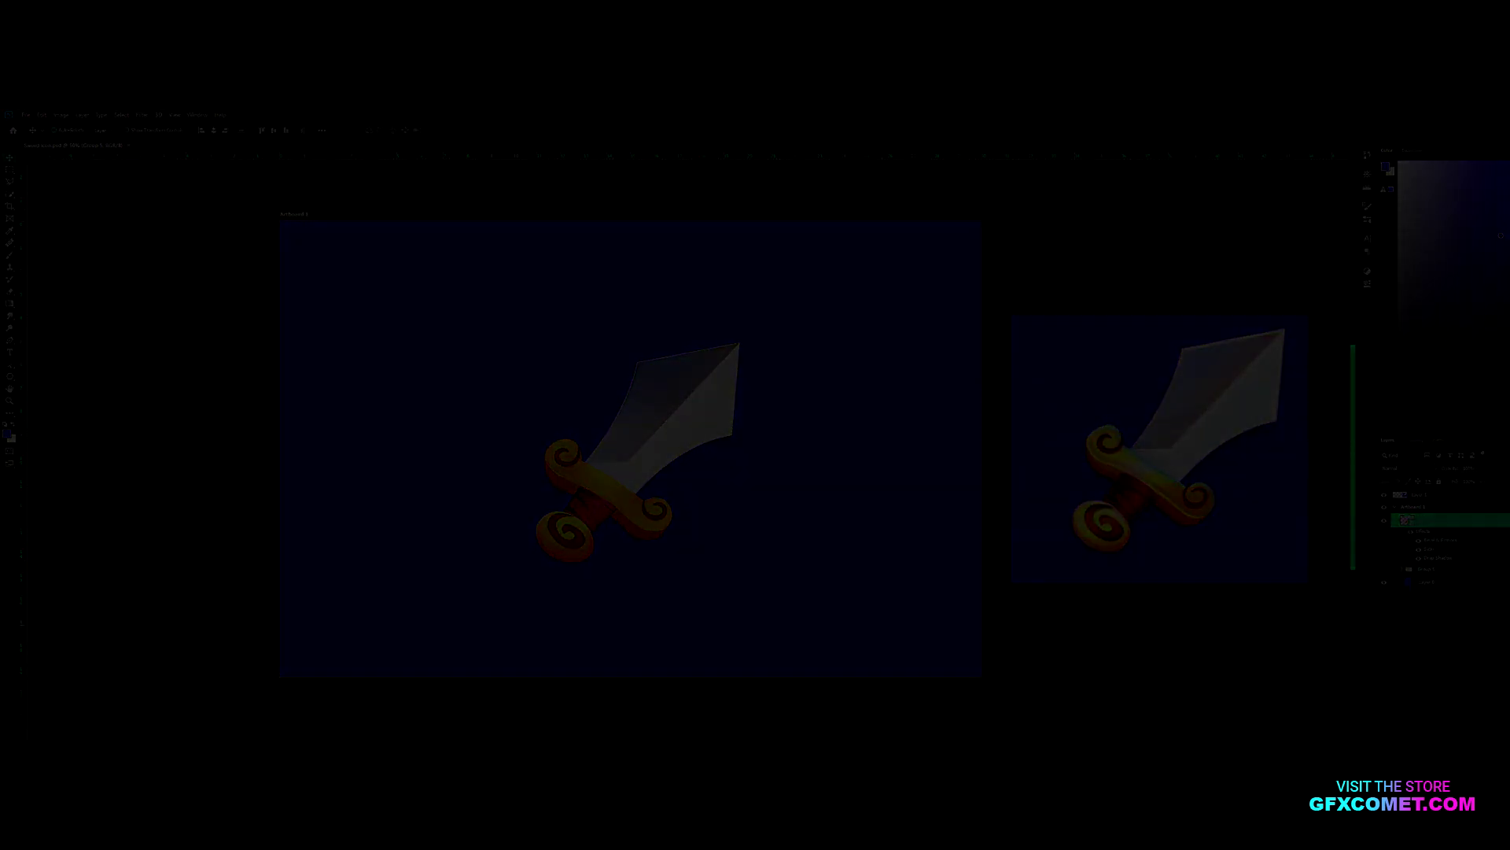